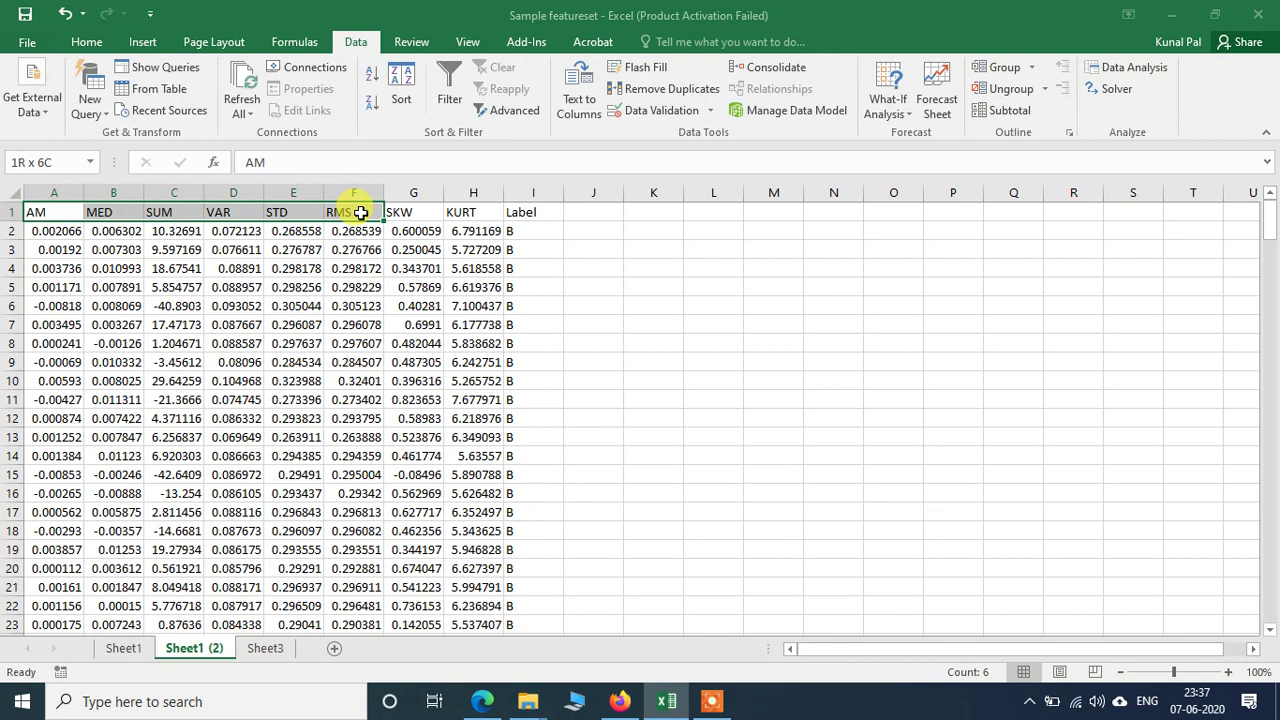
- Look over the AM–KURT feature headers and the class values in the Label column
{"action": "left_click_drag", "start_coordinate": [361, 212], "coordinate": [491, 216]}
{"action": "left_click", "coordinate": [403, 211]}
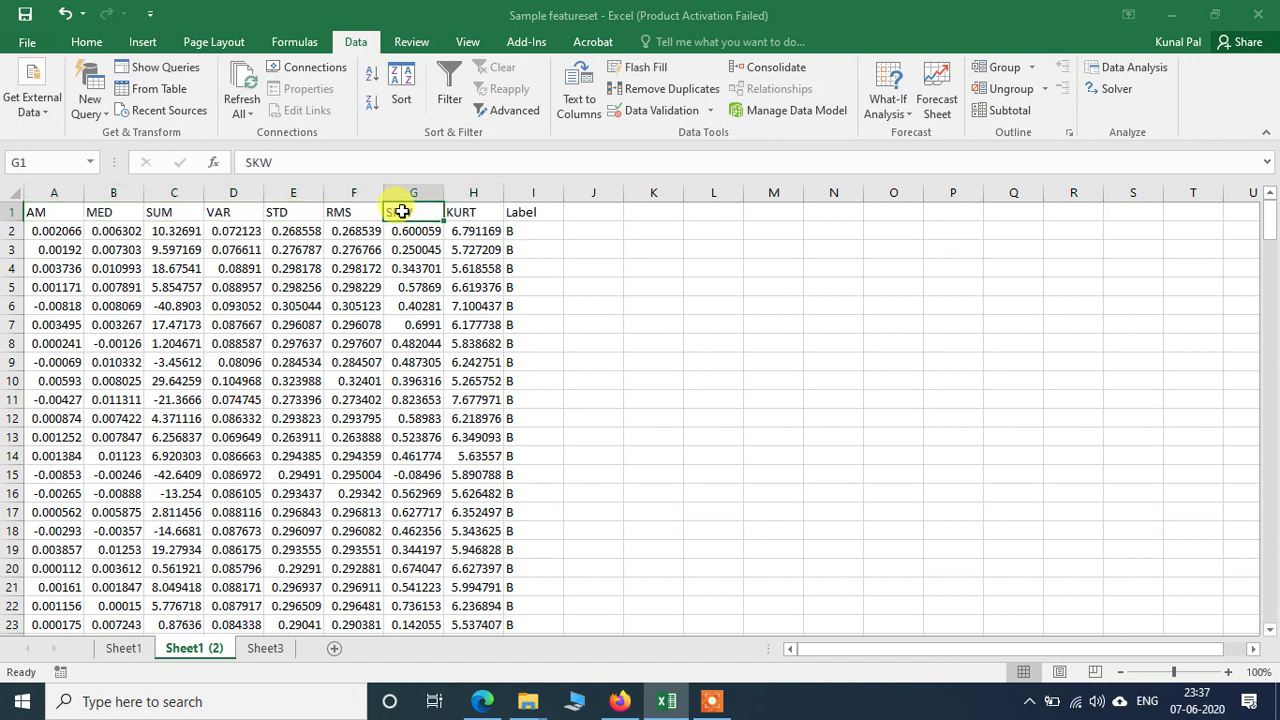
{"action": "left_click", "coordinate": [460, 213]}
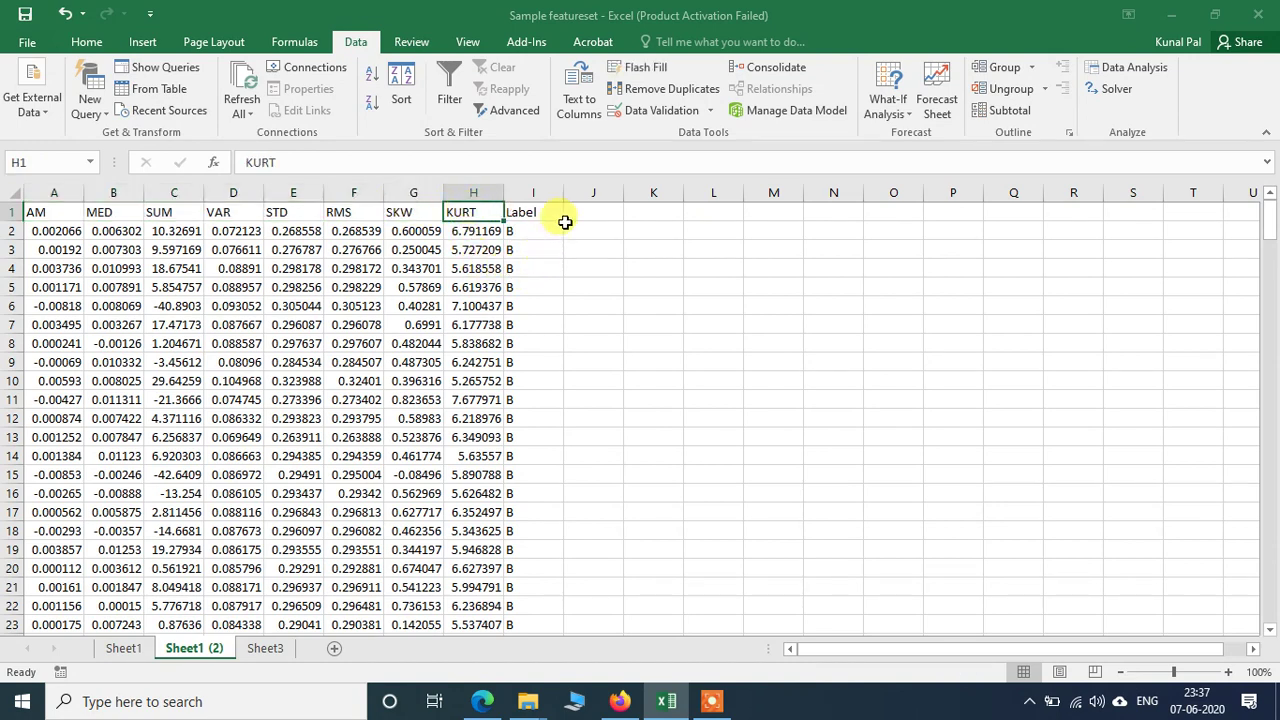
{"action": "left_click_drag", "start_coordinate": [24, 218], "coordinate": [473, 218]}
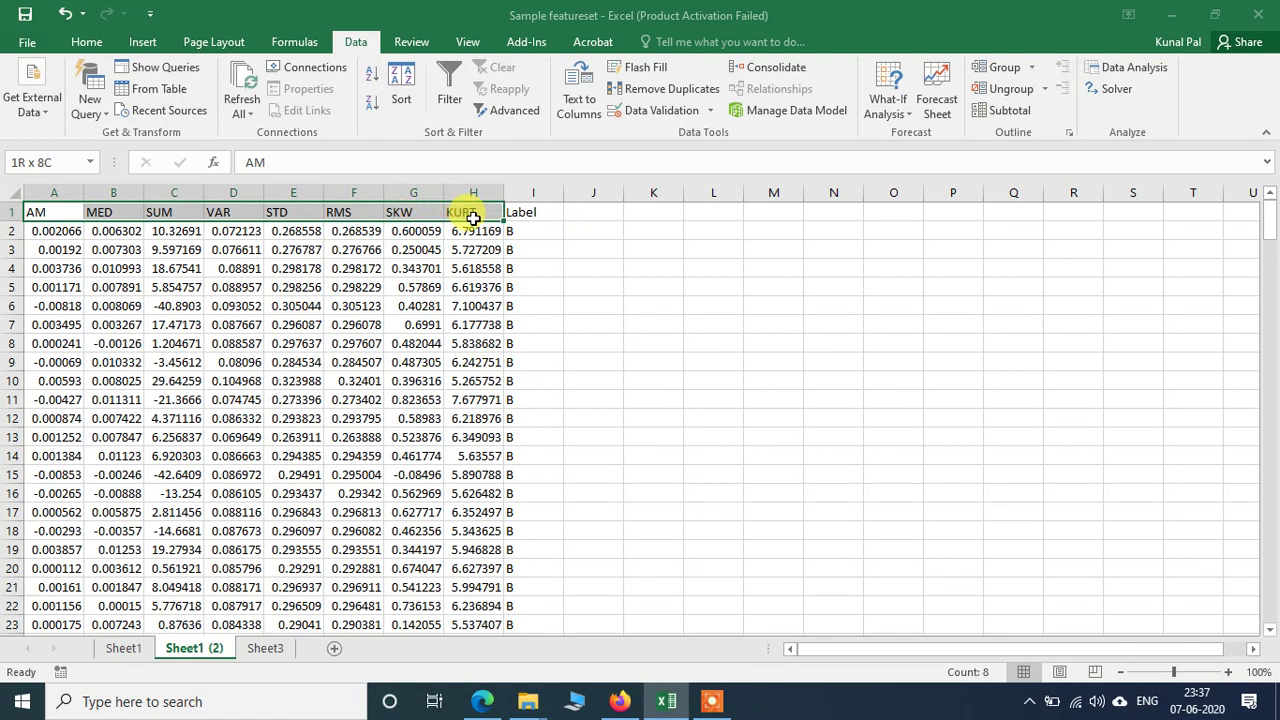
{"action": "left_click", "coordinate": [580, 320]}
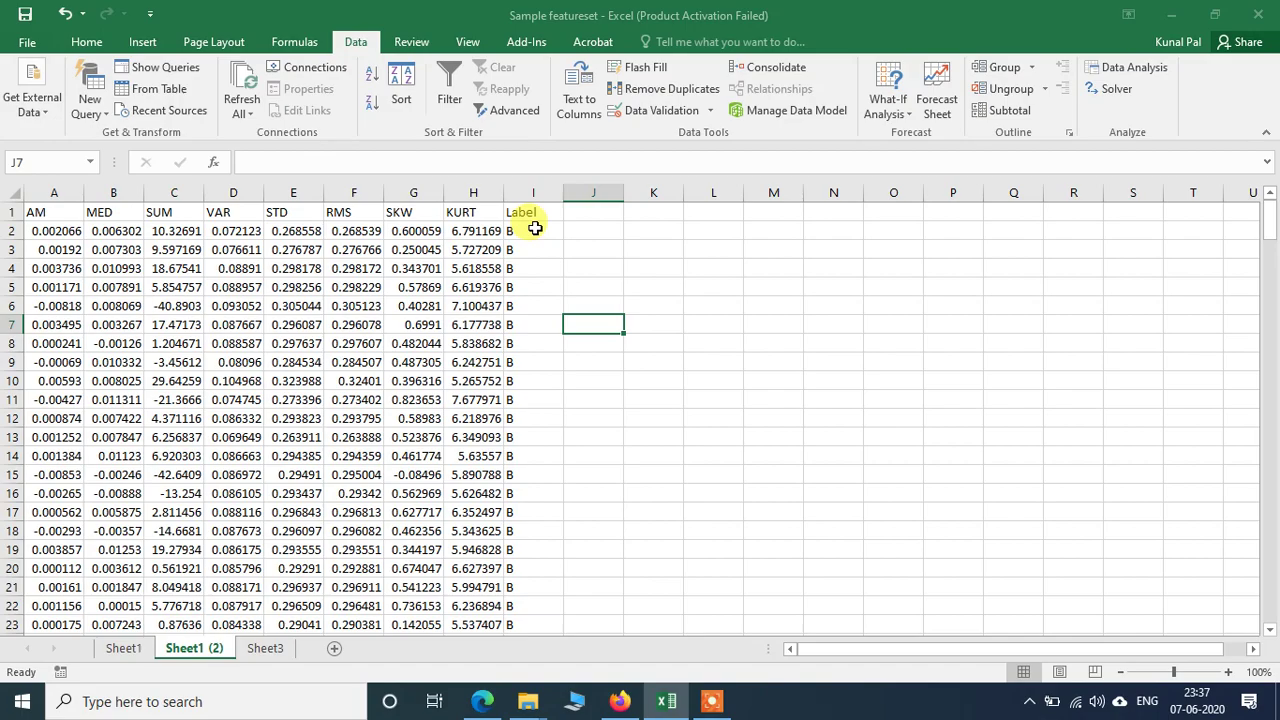
{"action": "left_click_drag", "start_coordinate": [534, 229], "coordinate": [510, 150]}
{"action": "left_click_drag", "start_coordinate": [1272, 395], "coordinate": [1260, 194]}
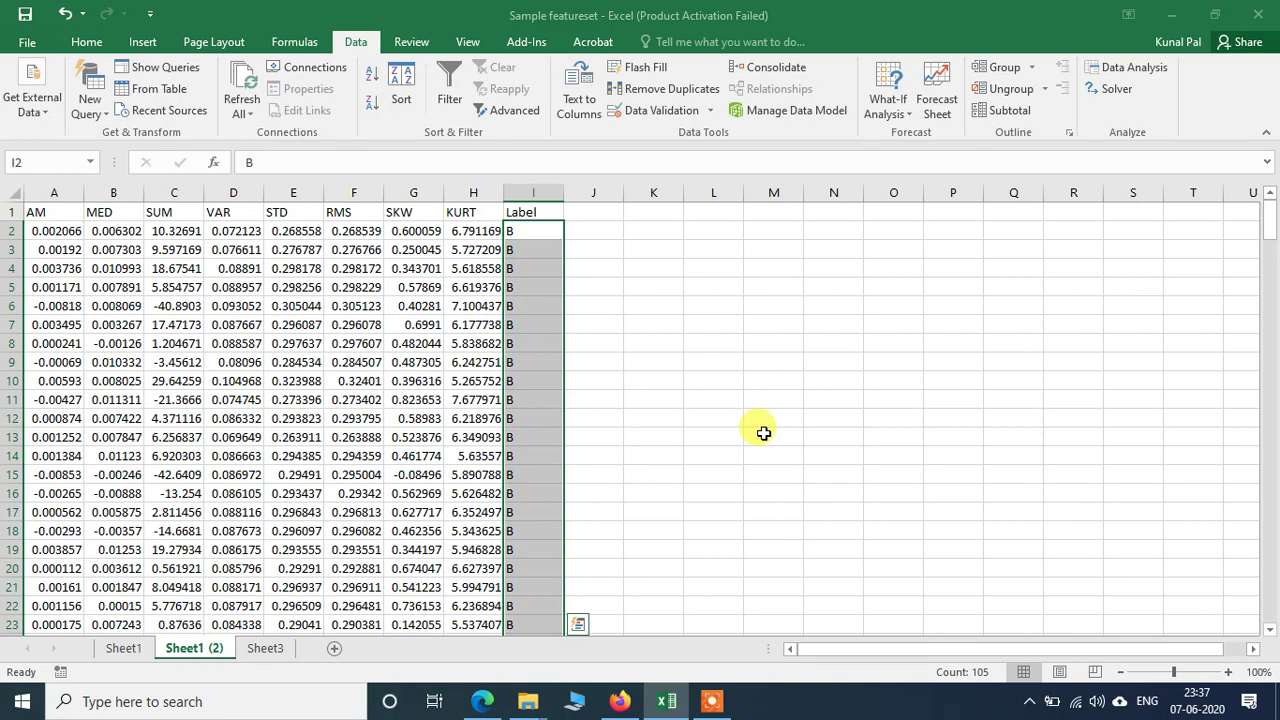
{"action": "left_click", "coordinate": [256, 398]}
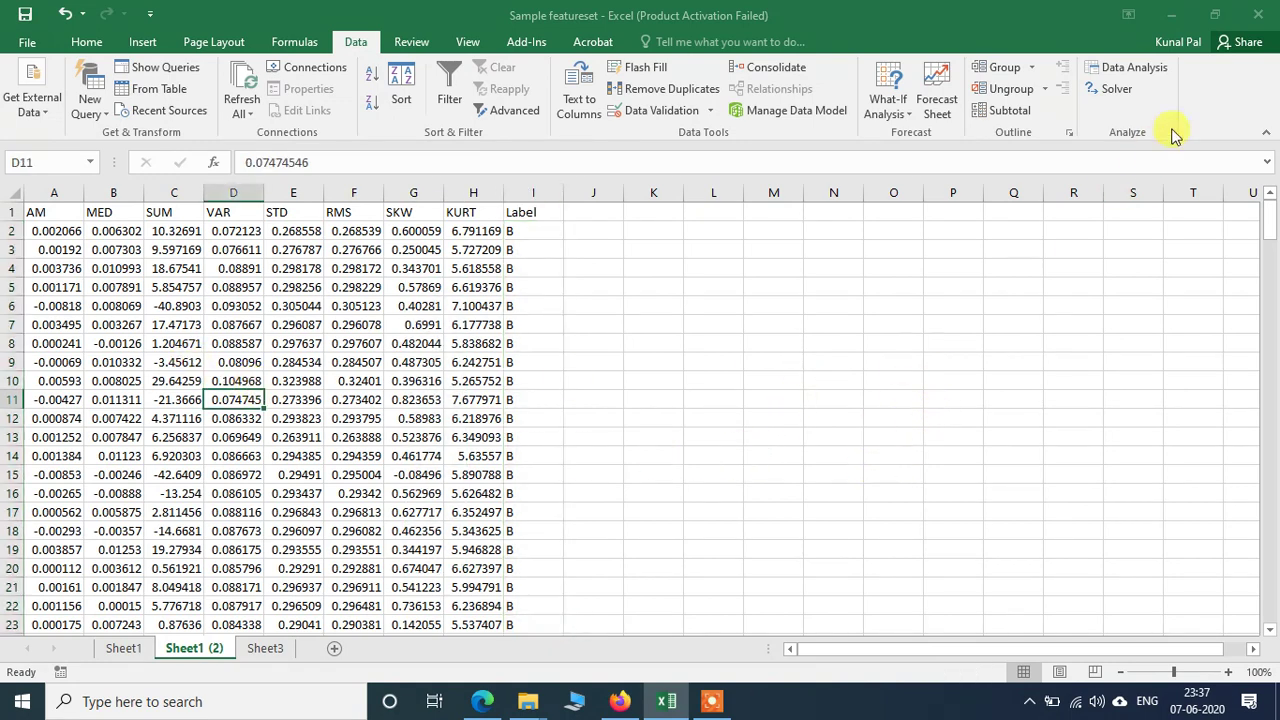
- Choose the Correlation tool with input range $A$1:$H$241 and Labels in First Row ticked
{"action": "left_click", "coordinate": [1152, 78]}
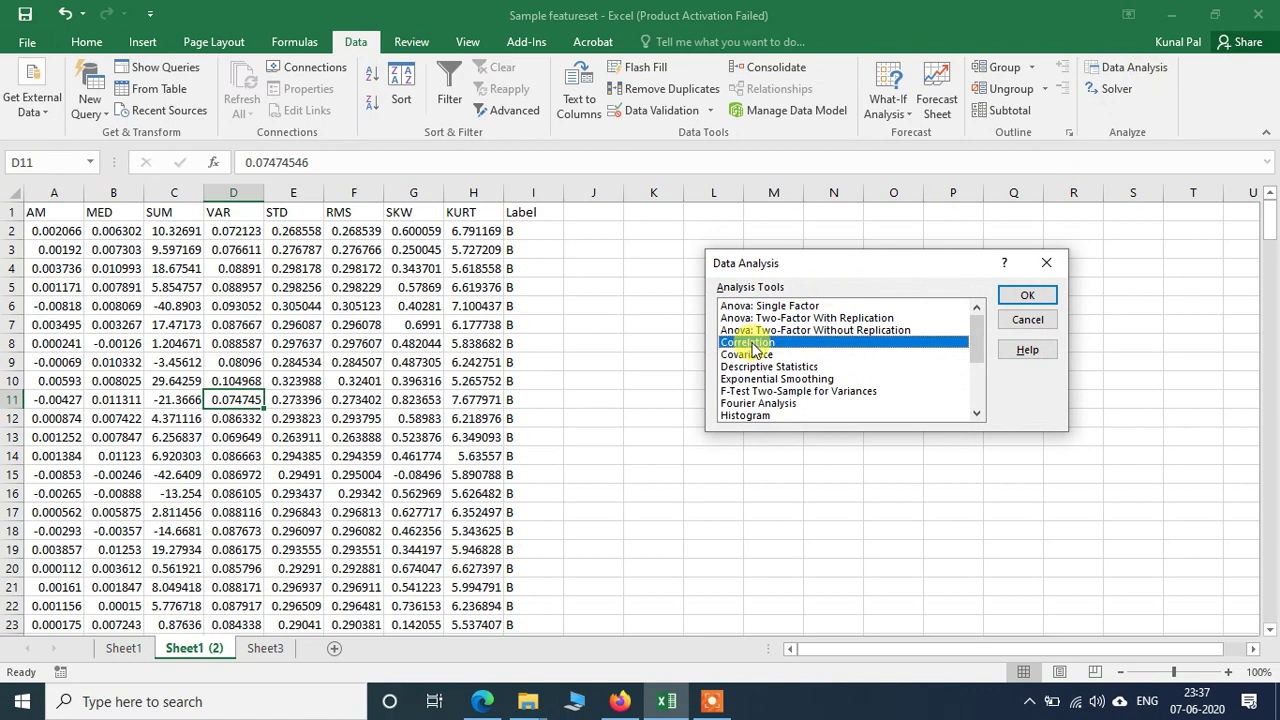
{"action": "left_click", "coordinate": [1044, 298]}
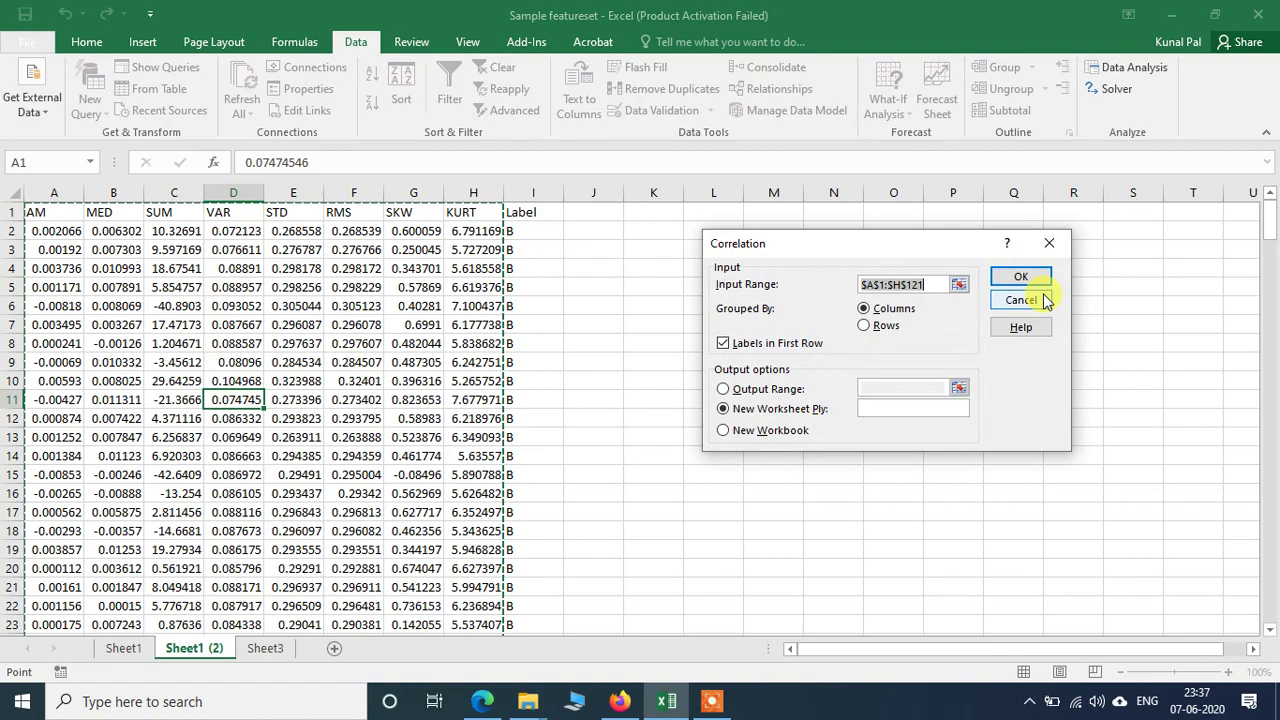
{"action": "left_click", "coordinate": [38, 211]}
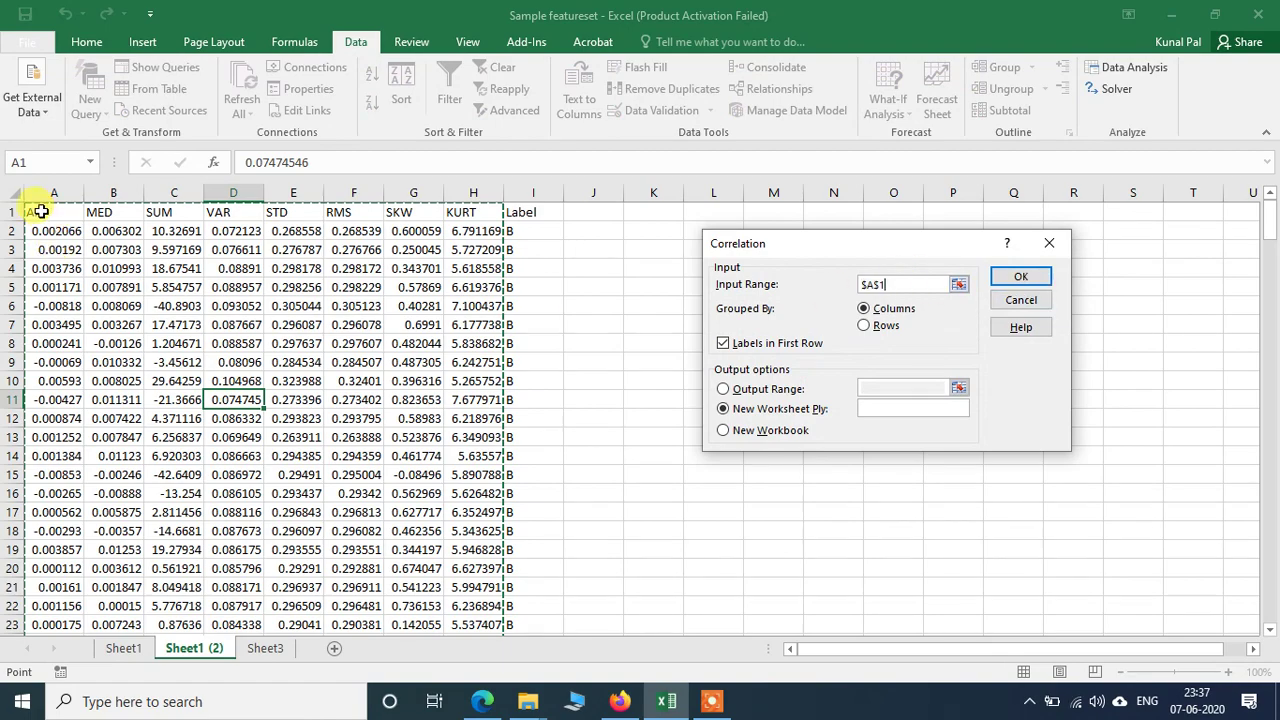
{"action": "left_click_drag", "start_coordinate": [40, 210], "coordinate": [467, 593]}
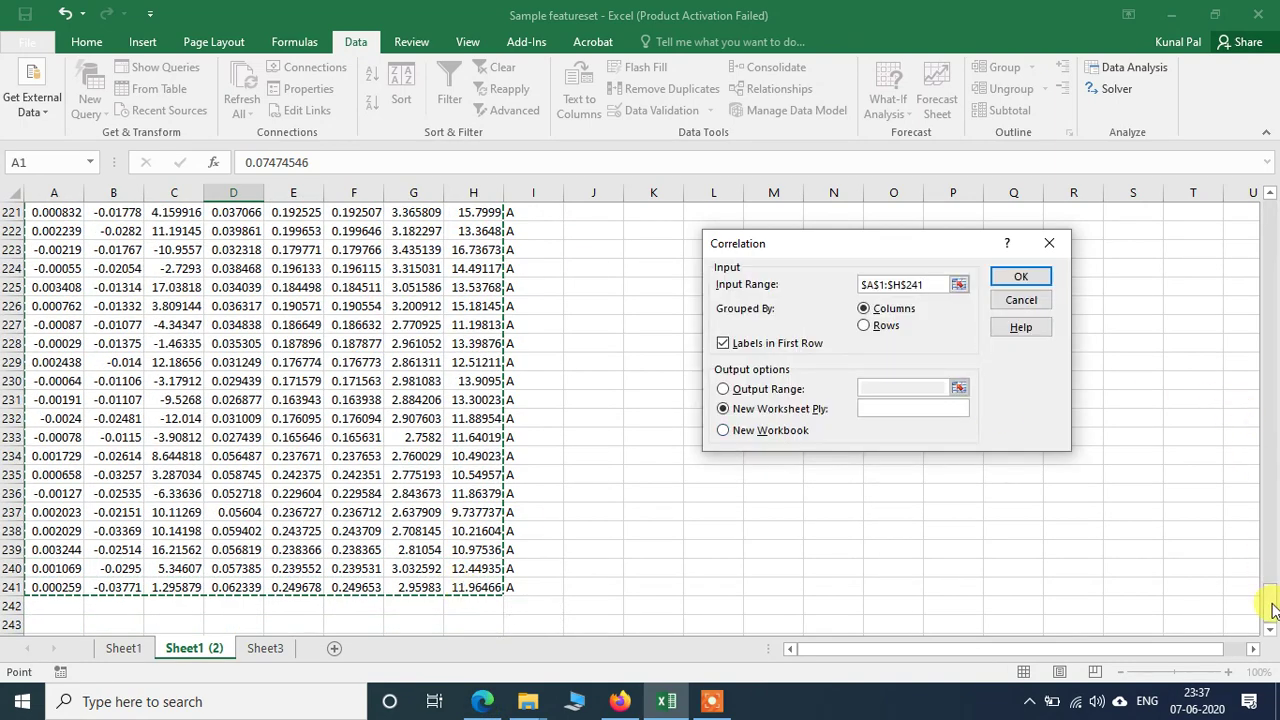
{"action": "left_click_drag", "start_coordinate": [1268, 605], "coordinate": [1272, 197]}
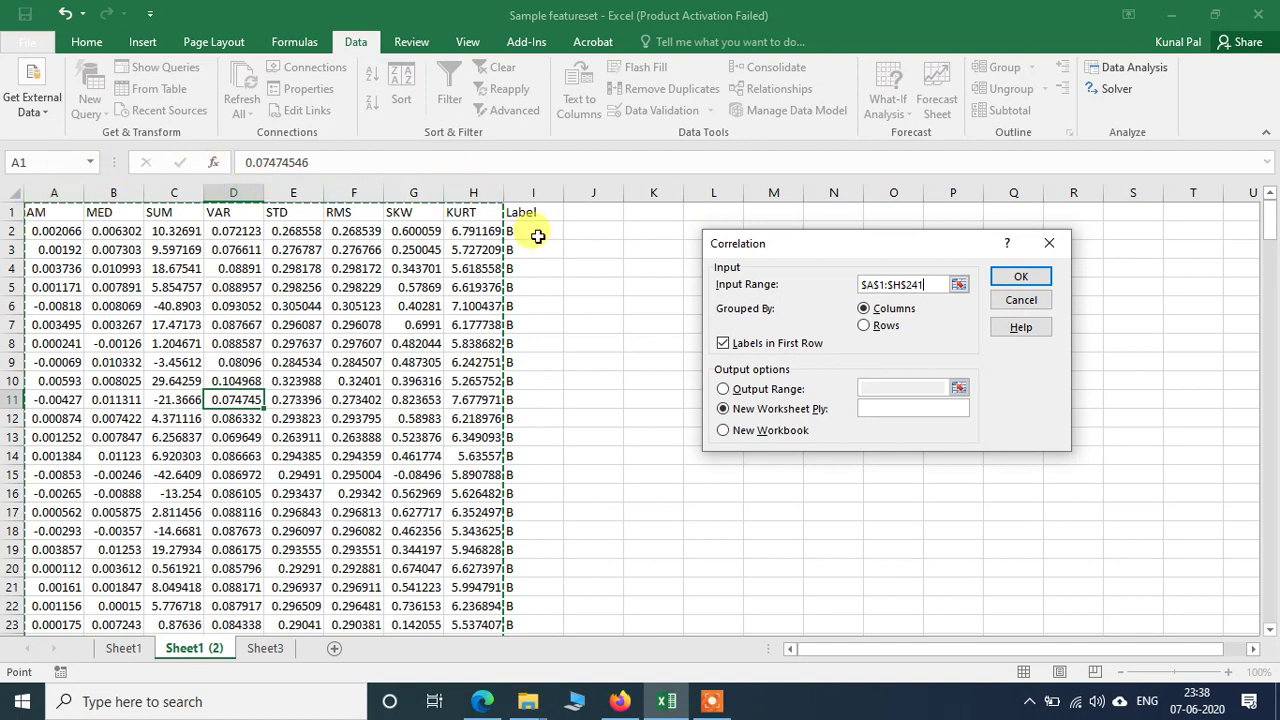
{"action": "left_click", "coordinate": [723, 344]}
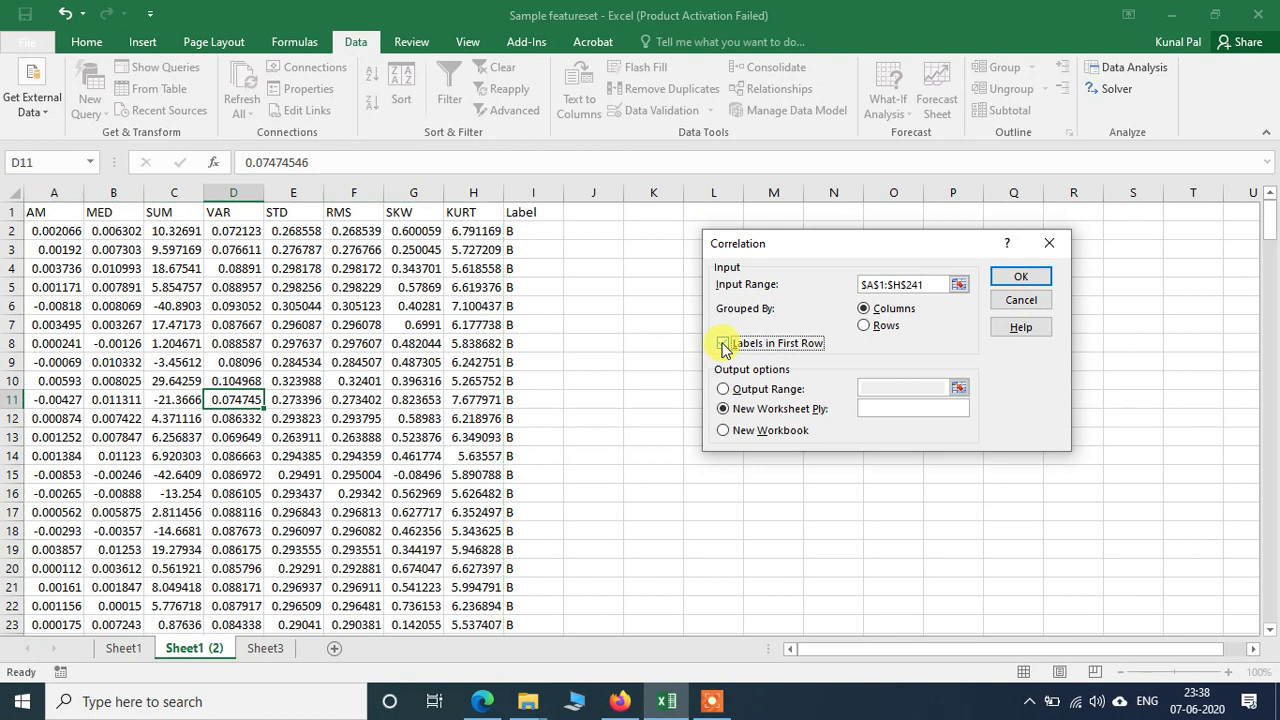
{"action": "left_click", "coordinate": [723, 344]}
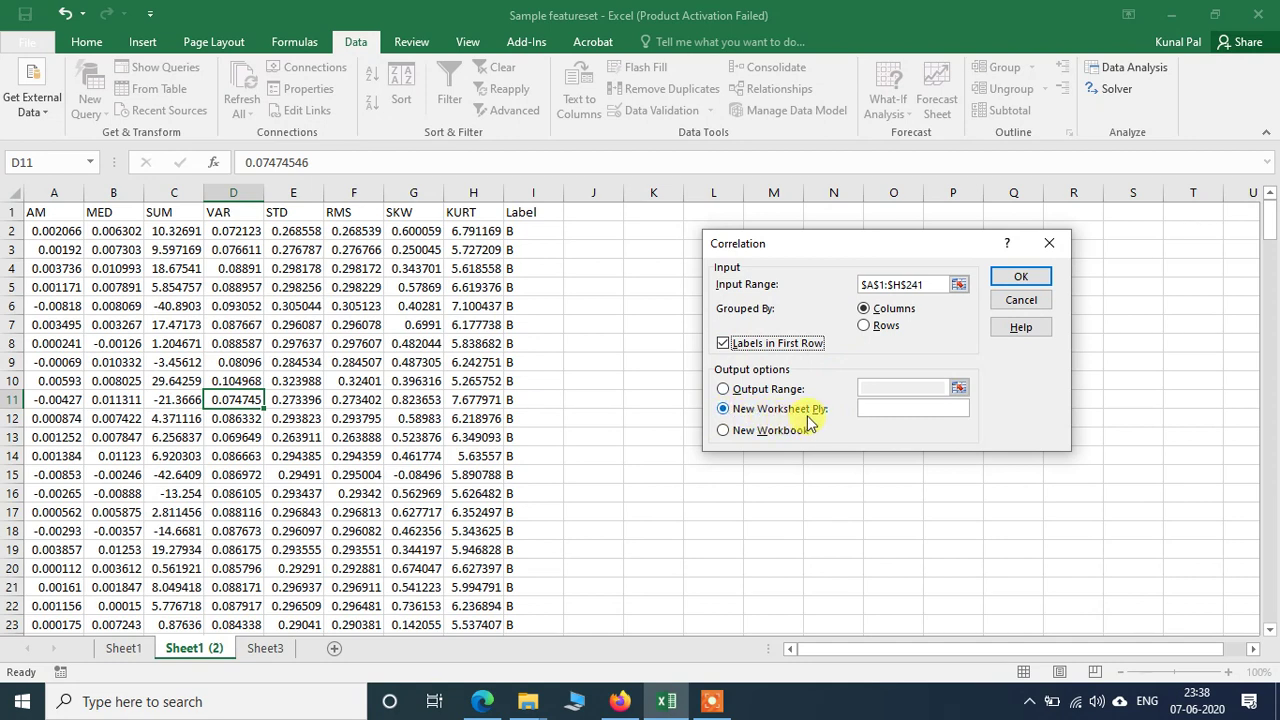
- Set the correlation output range to $K$2 on this sheet and generate the 8×8 matrix
{"action": "left_click", "coordinate": [722, 390]}
{"action": "left_click_drag", "start_coordinate": [794, 237], "coordinate": [202, 215]}
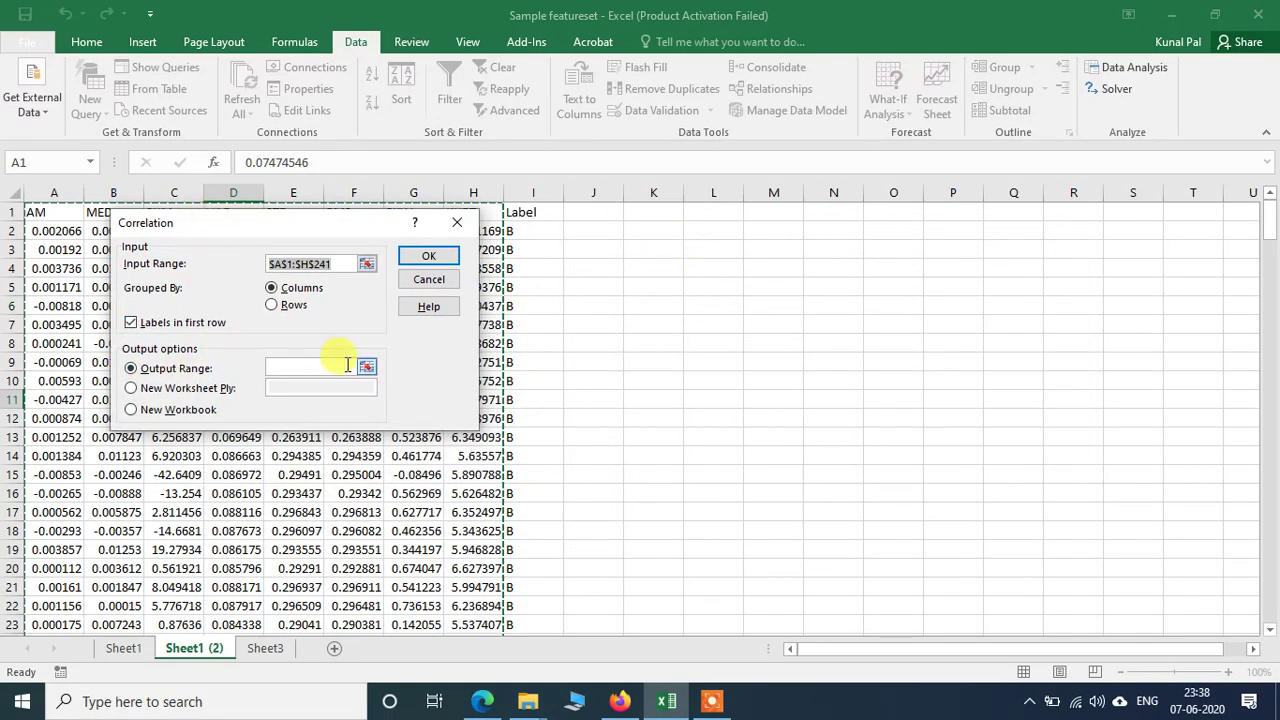
{"action": "left_click", "coordinate": [294, 368]}
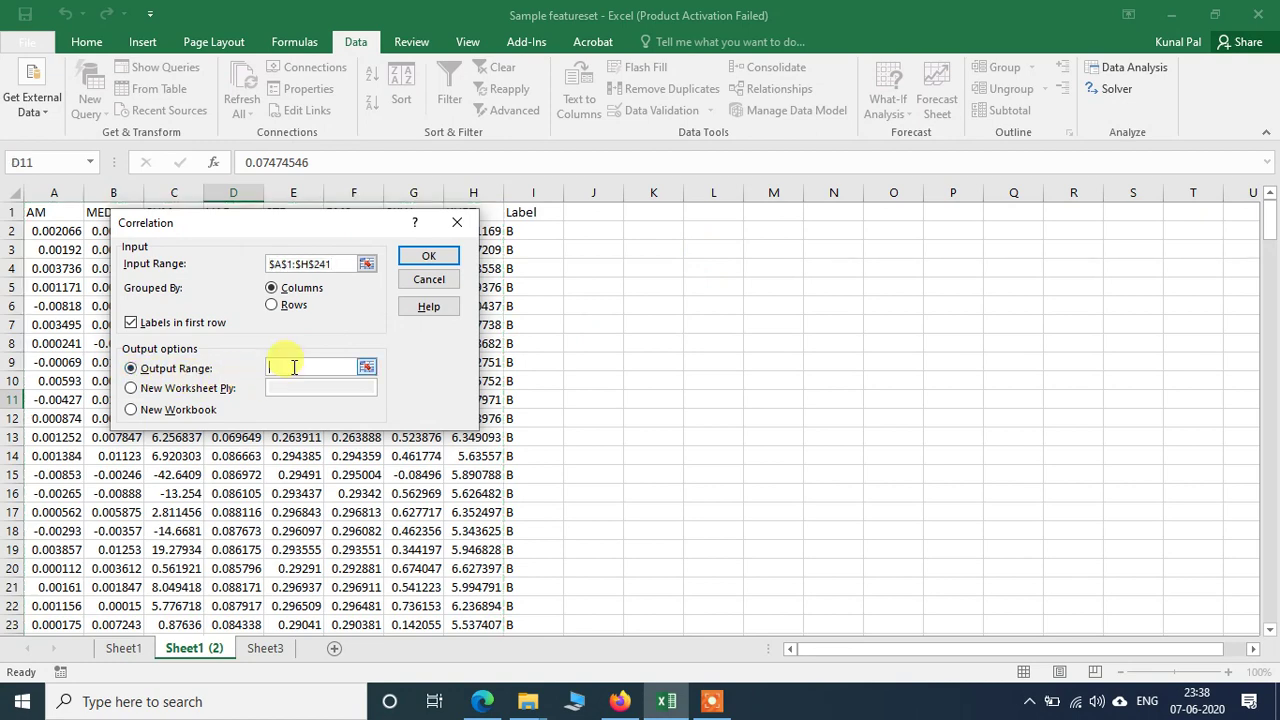
{"action": "left_click", "coordinate": [647, 231]}
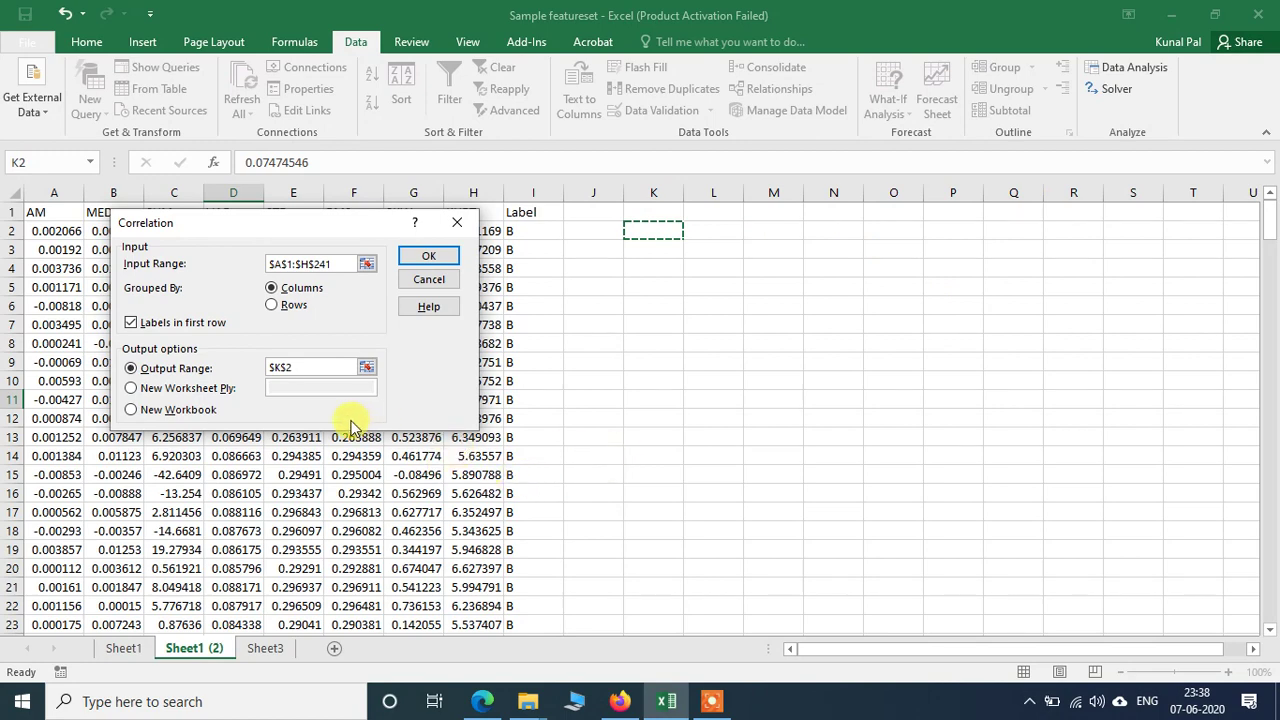
{"action": "left_click", "coordinate": [437, 260]}
{"action": "left_click", "coordinate": [430, 257]}
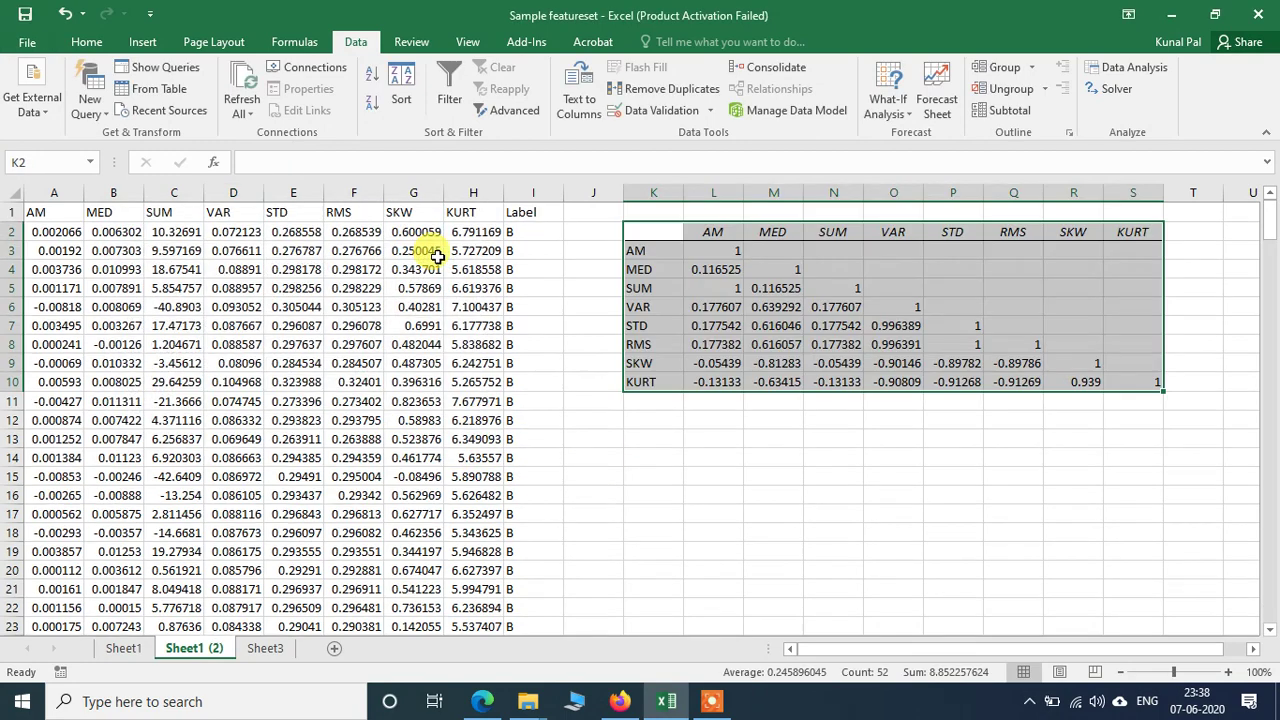
{"action": "left_click", "coordinate": [890, 493]}
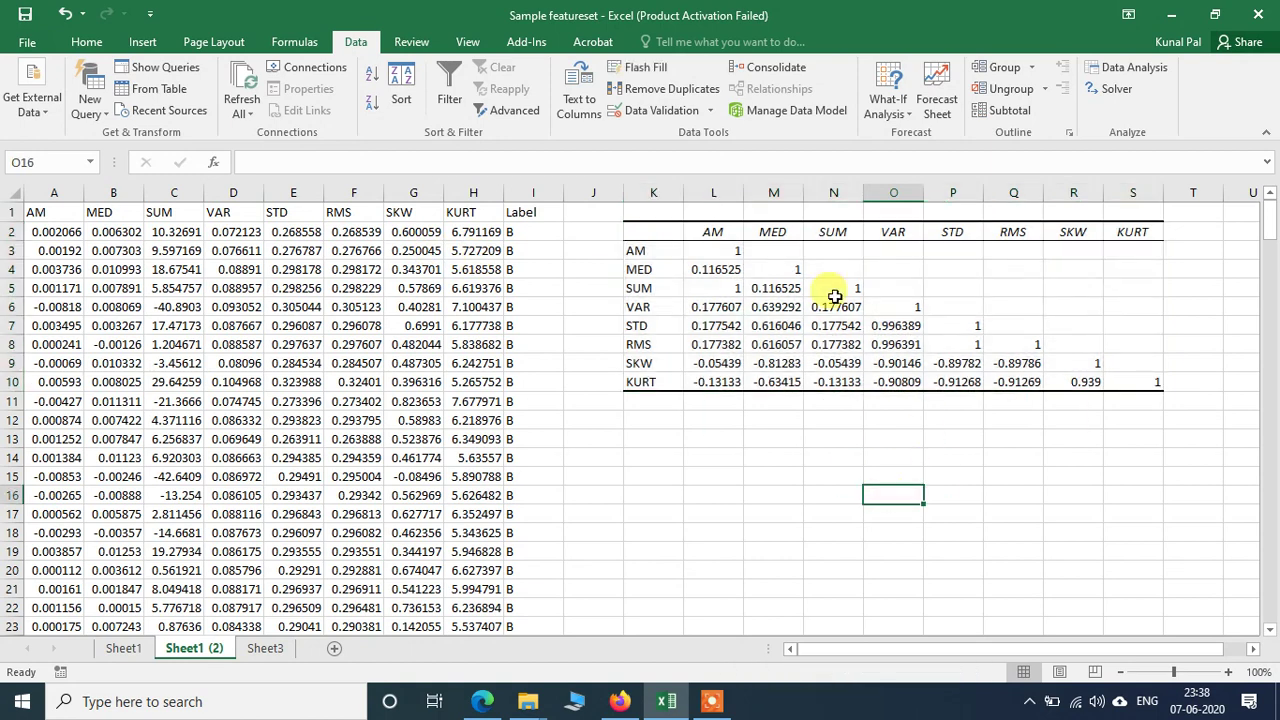
{"action": "left_click_drag", "start_coordinate": [634, 245], "coordinate": [1160, 377]}
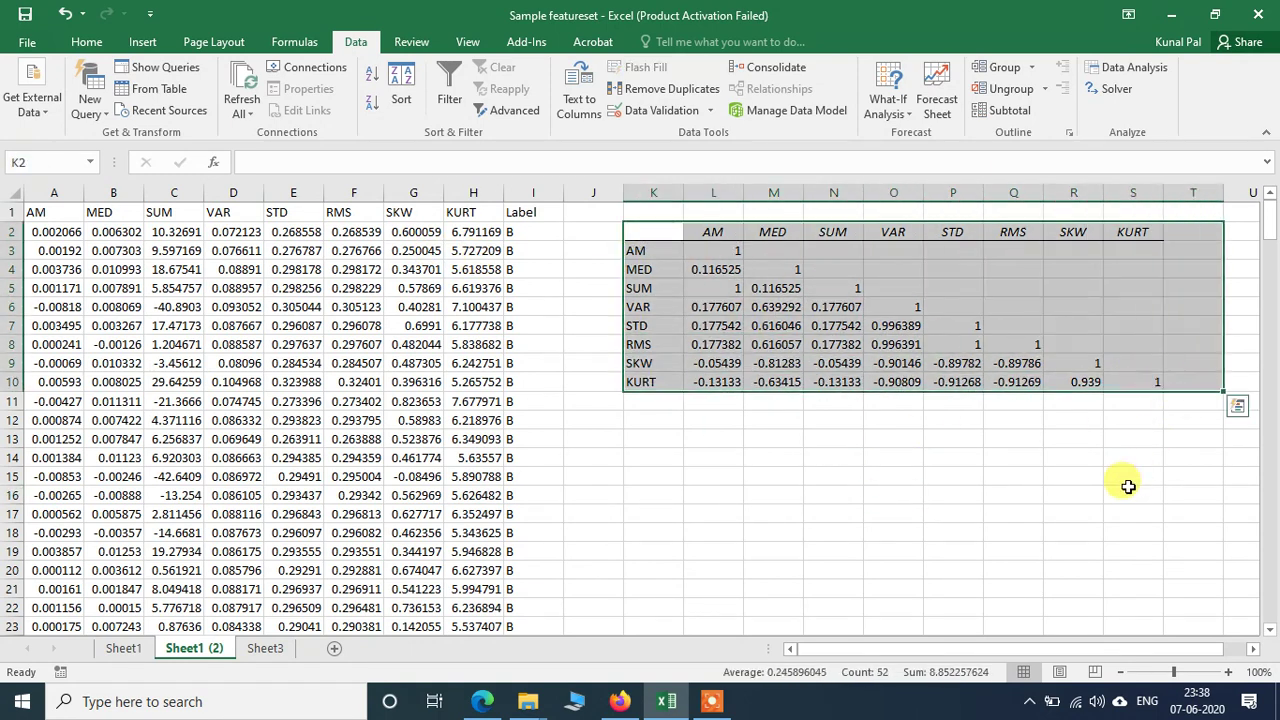
{"action": "left_click", "coordinate": [1130, 490]}
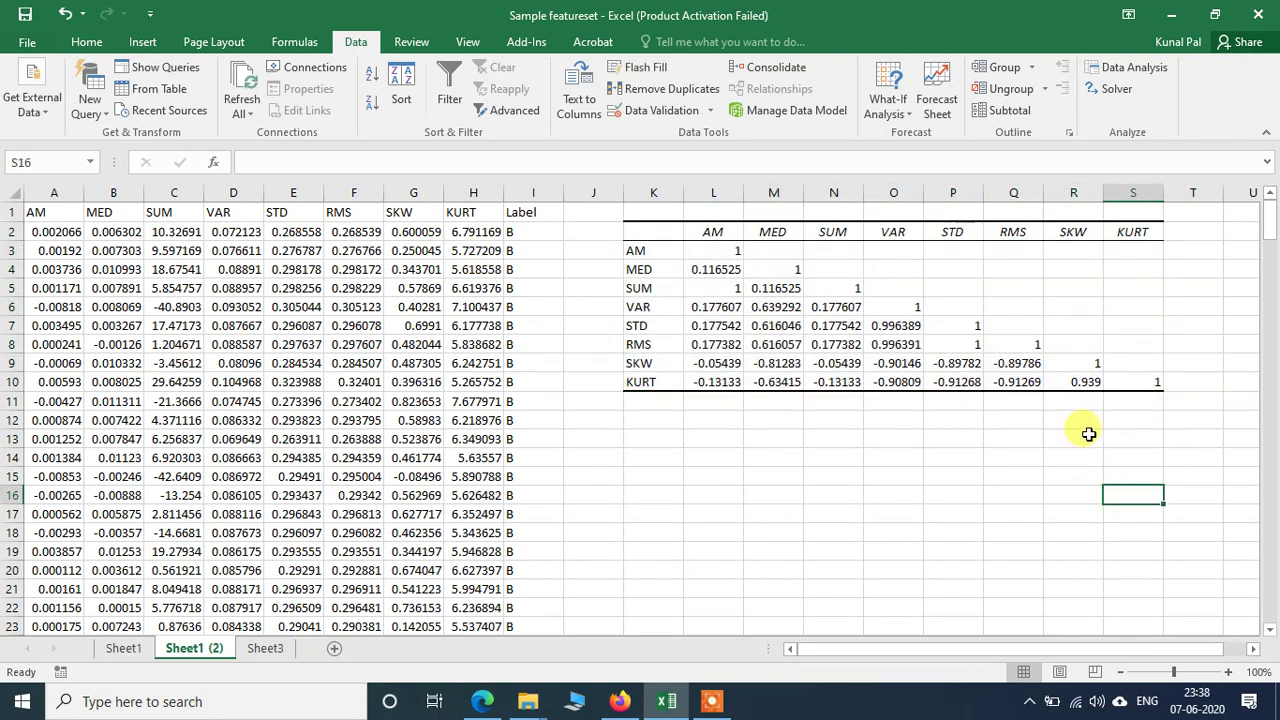
{"action": "left_click", "coordinate": [725, 231]}
{"action": "left_click", "coordinate": [641, 250]}
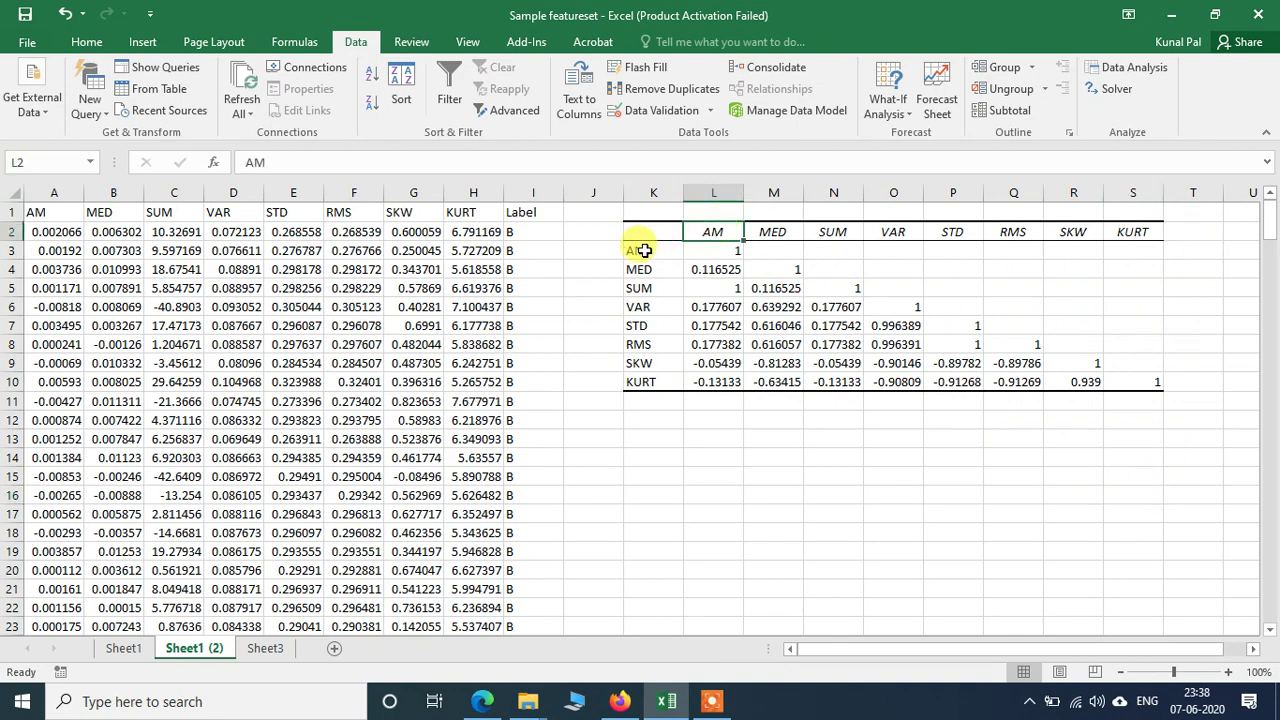
{"action": "left_click", "coordinate": [719, 236]}
{"action": "left_click", "coordinate": [662, 250]}
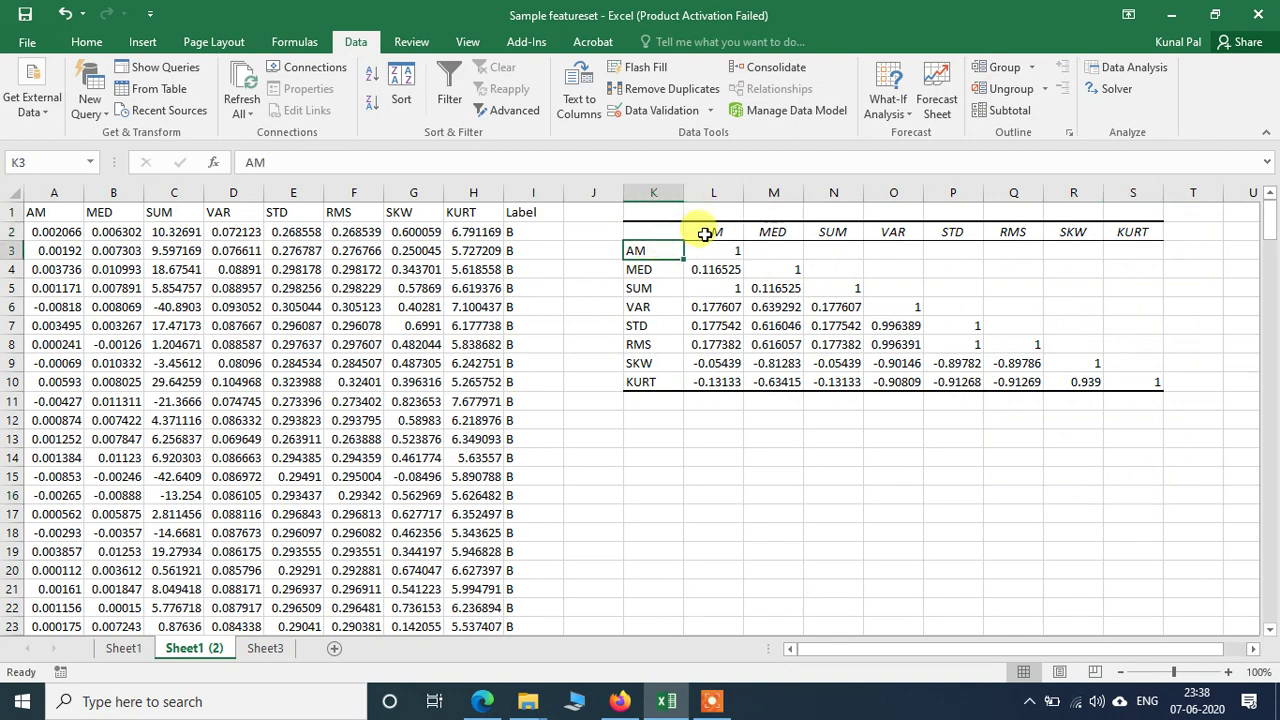
{"action": "left_click", "coordinate": [713, 230]}
{"action": "left_click", "coordinate": [648, 250]}
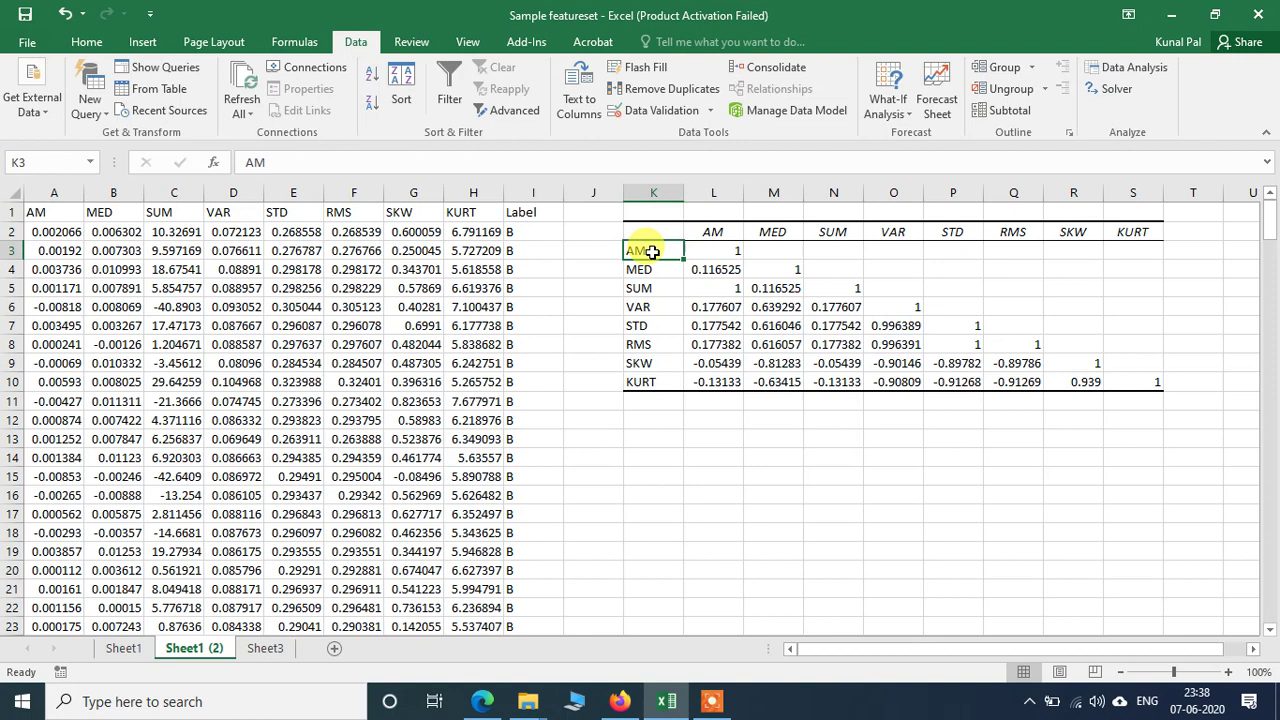
{"action": "left_click", "coordinate": [713, 254]}
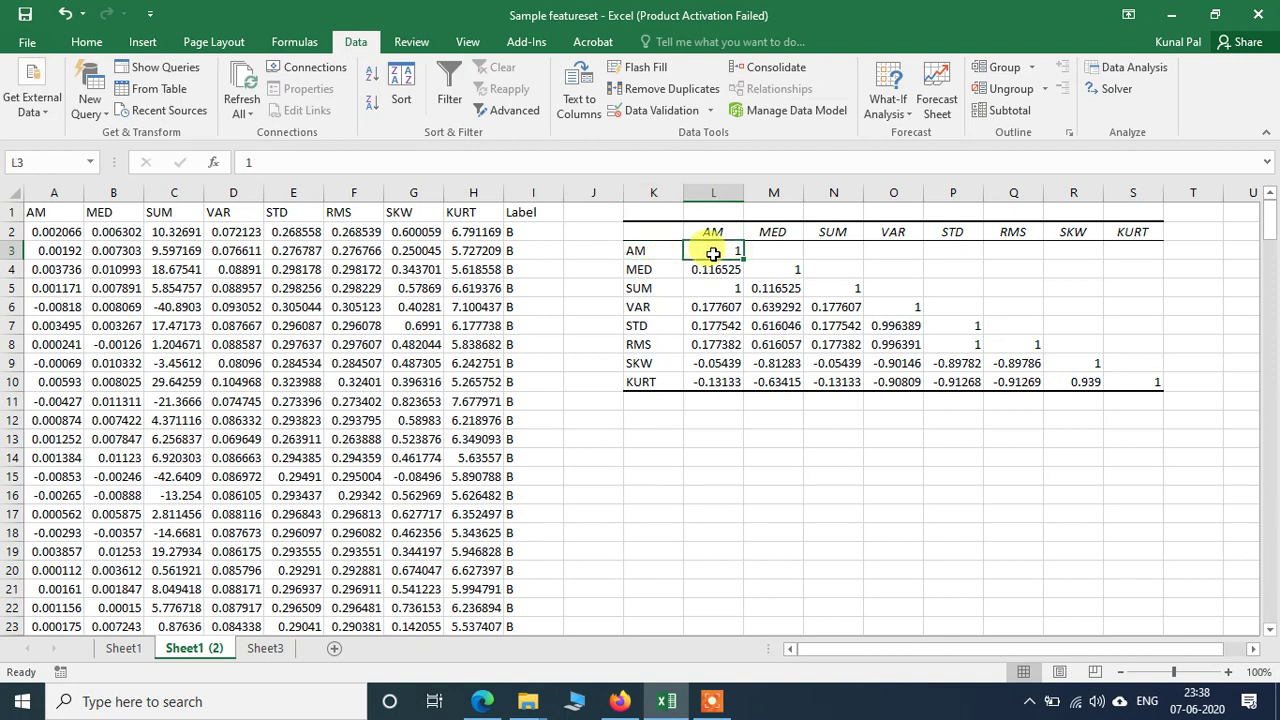
{"action": "left_click", "coordinate": [714, 228]}
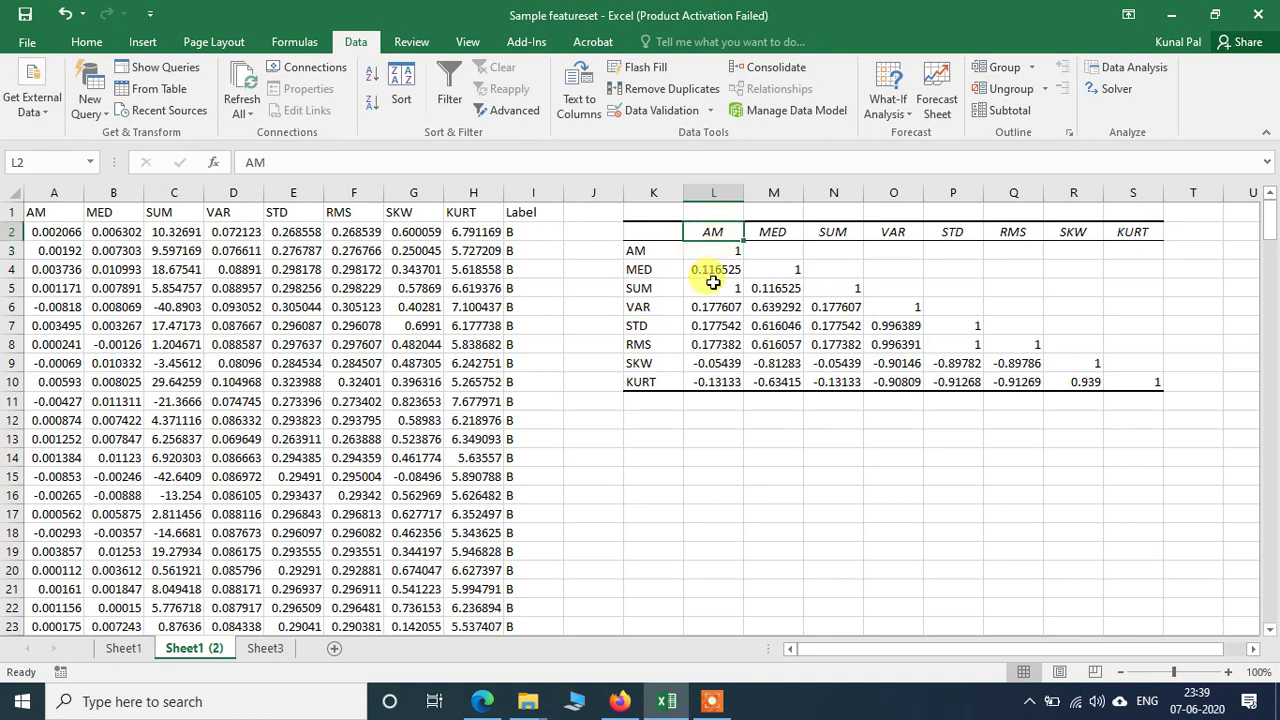
{"action": "left_click", "coordinate": [713, 271]}
{"action": "left_click", "coordinate": [632, 289]}
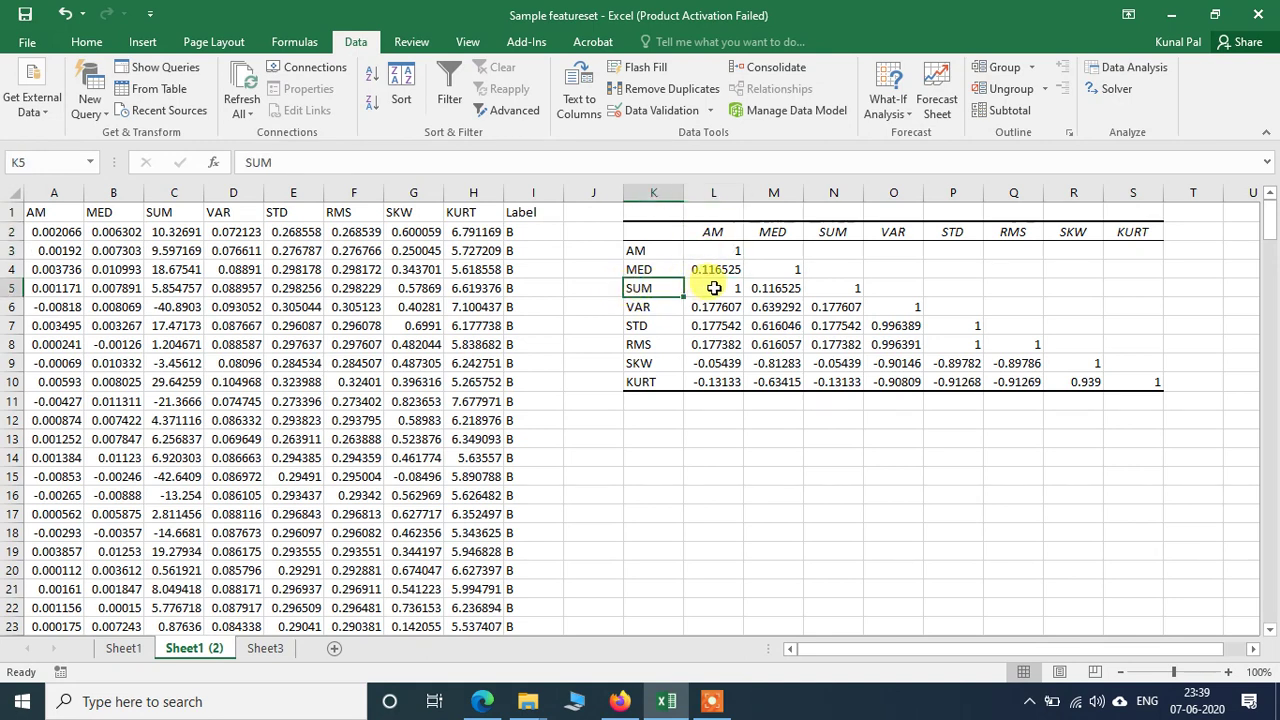
{"action": "left_click", "coordinate": [714, 288]}
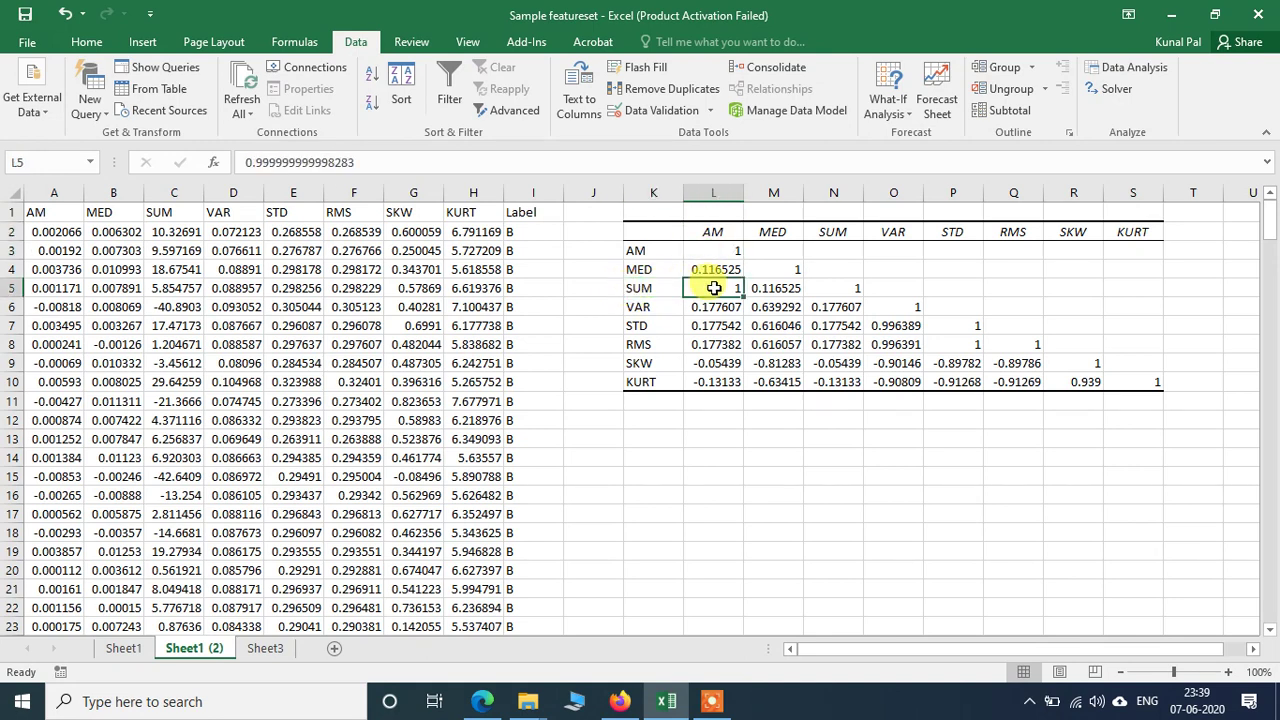
{"action": "left_click", "coordinate": [955, 230]}
{"action": "left_click", "coordinate": [640, 345]}
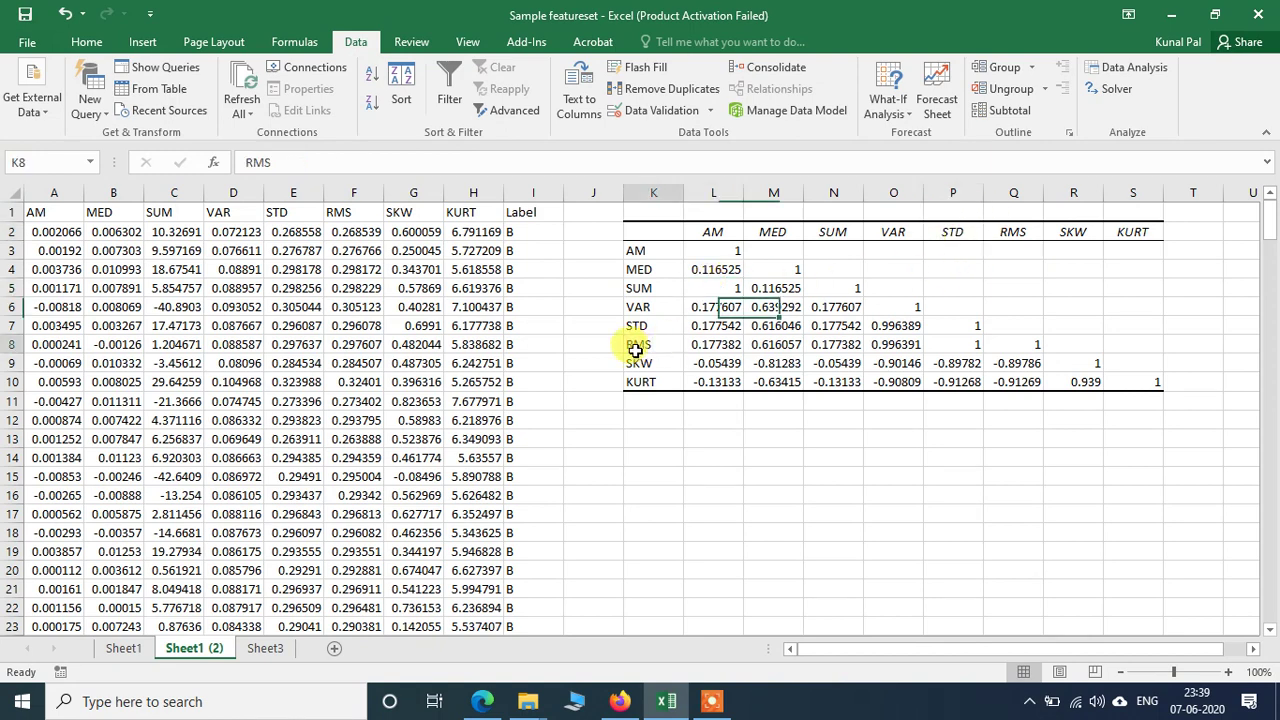
{"action": "left_click", "coordinate": [950, 344]}
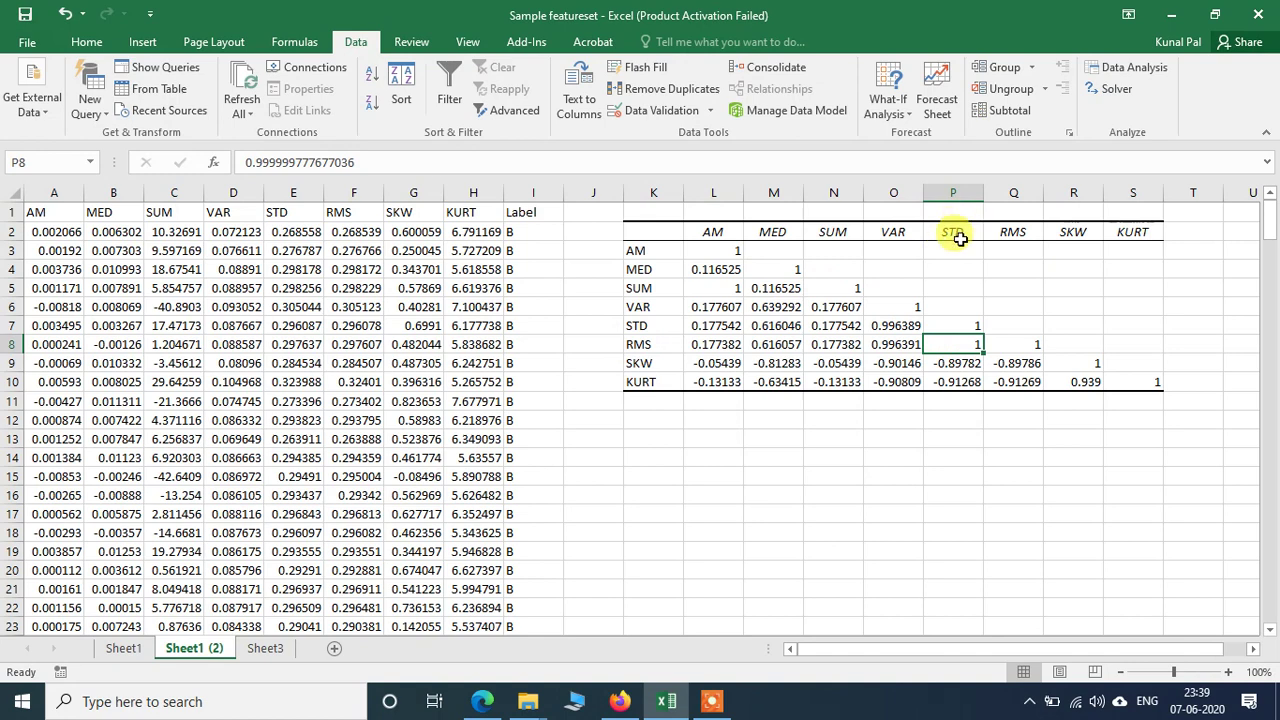
{"action": "left_click", "coordinate": [955, 345]}
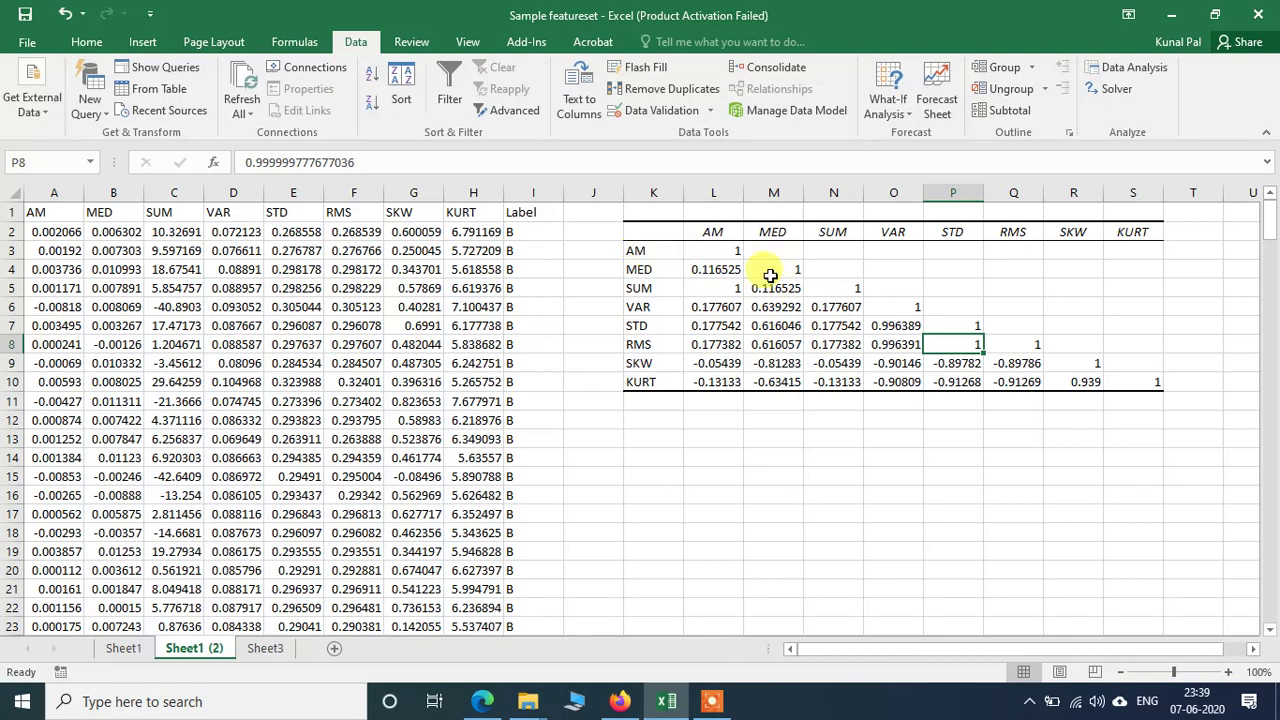
{"action": "left_click", "coordinate": [724, 233]}
{"action": "left_click", "coordinate": [661, 290]}
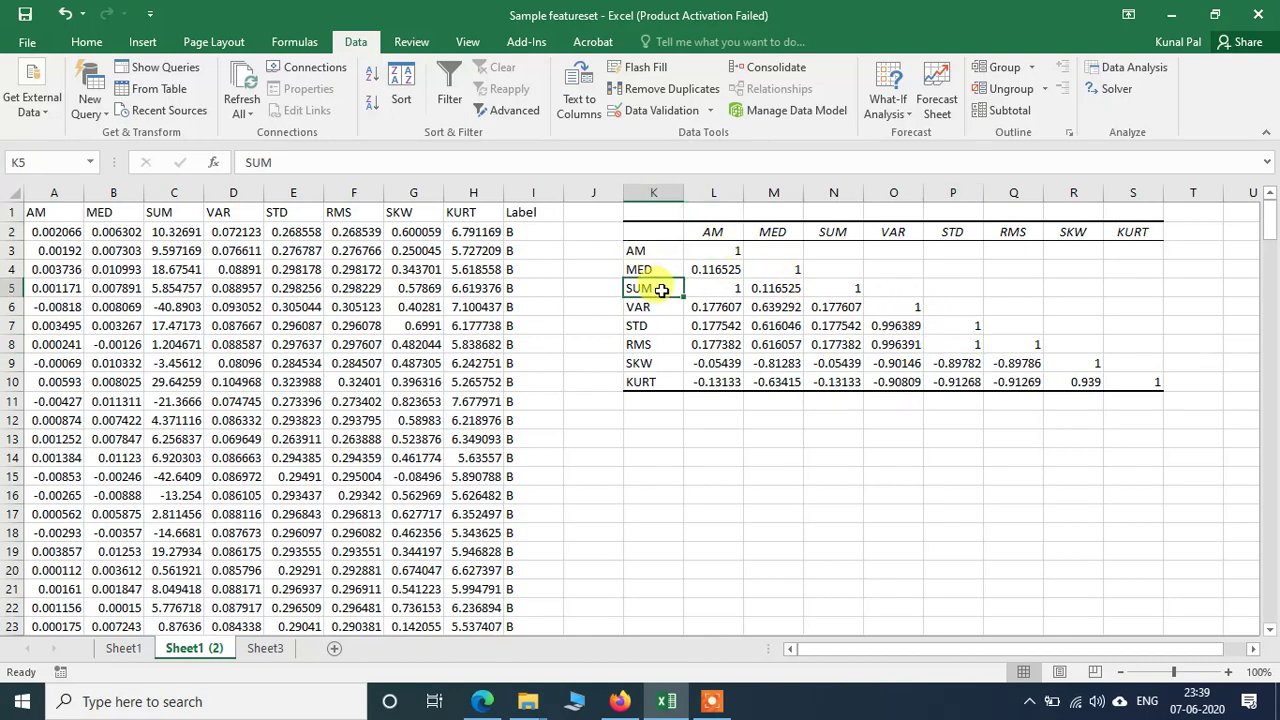
{"action": "left_click", "coordinate": [945, 231]}
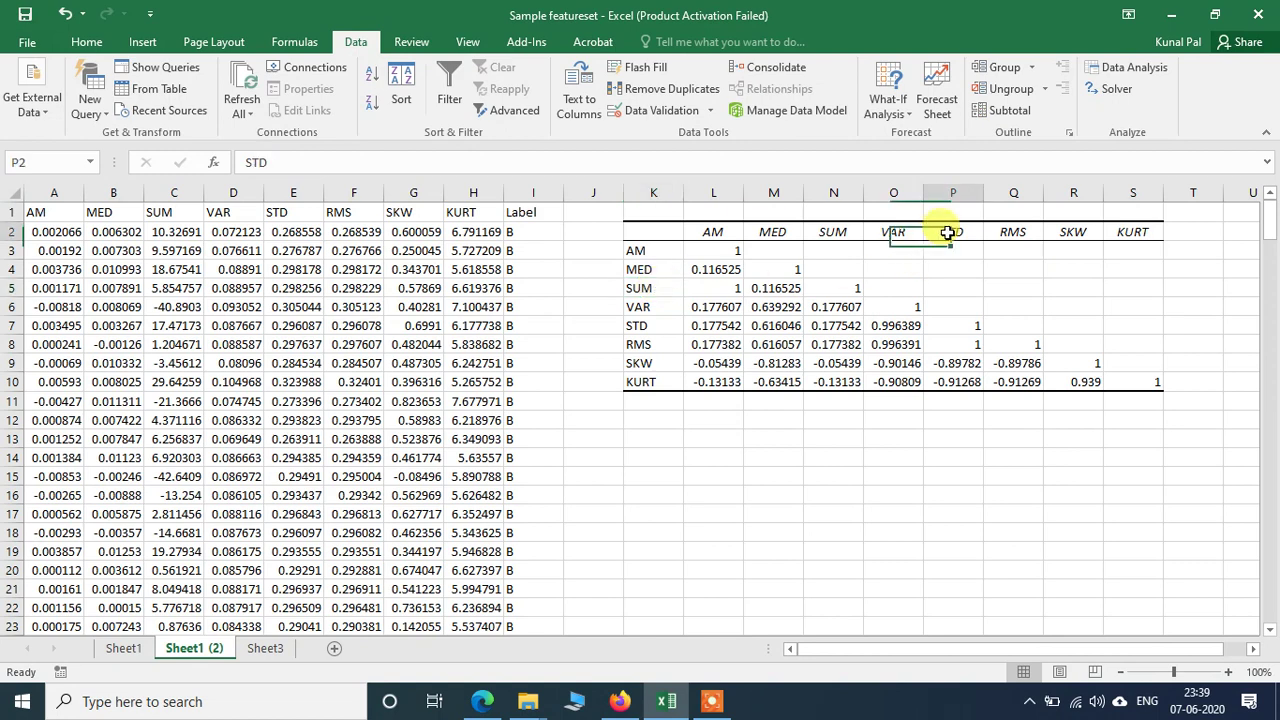
{"action": "left_click", "coordinate": [641, 344]}
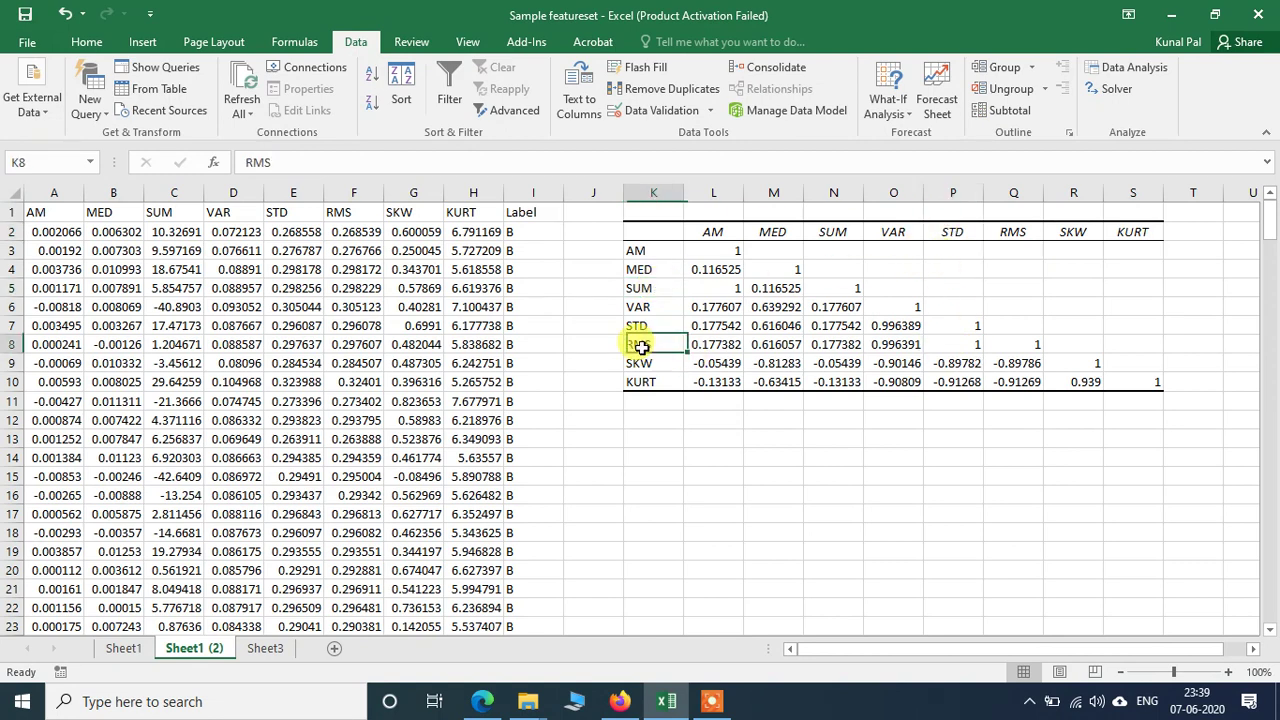
{"action": "left_click", "coordinate": [931, 344]}
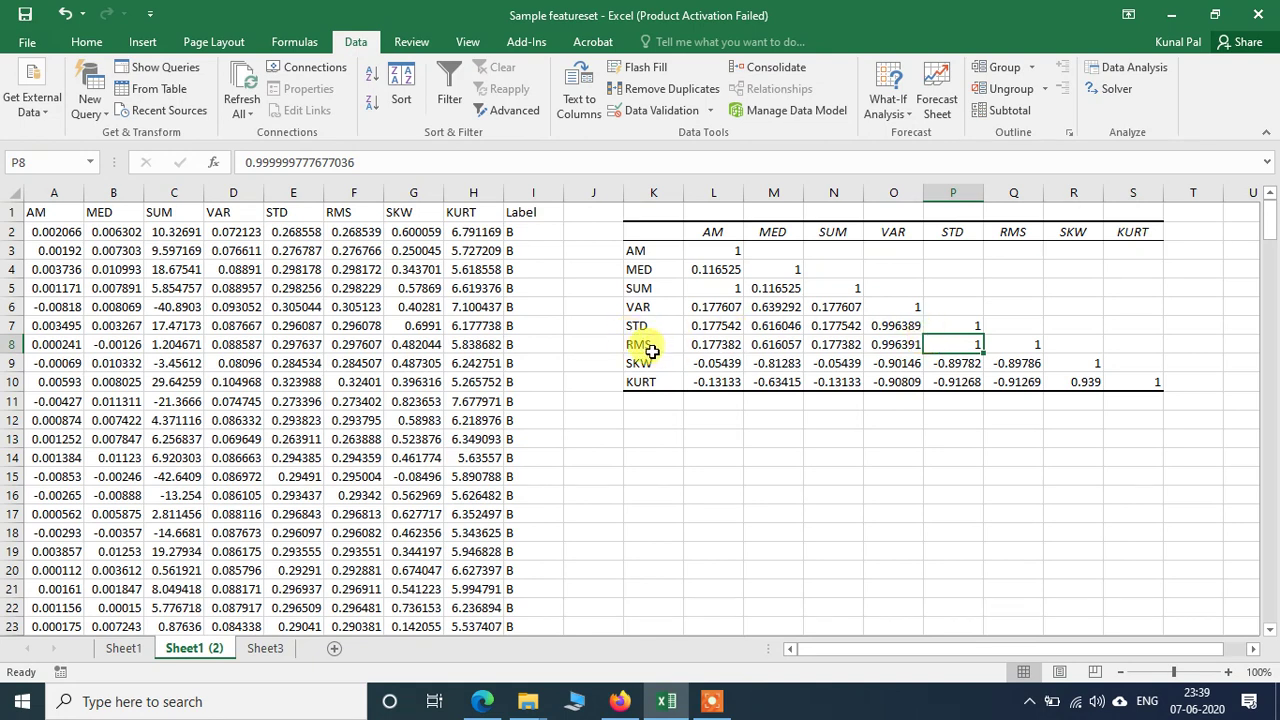
{"action": "left_click", "coordinate": [657, 271]}
{"action": "left_click", "coordinate": [718, 229]}
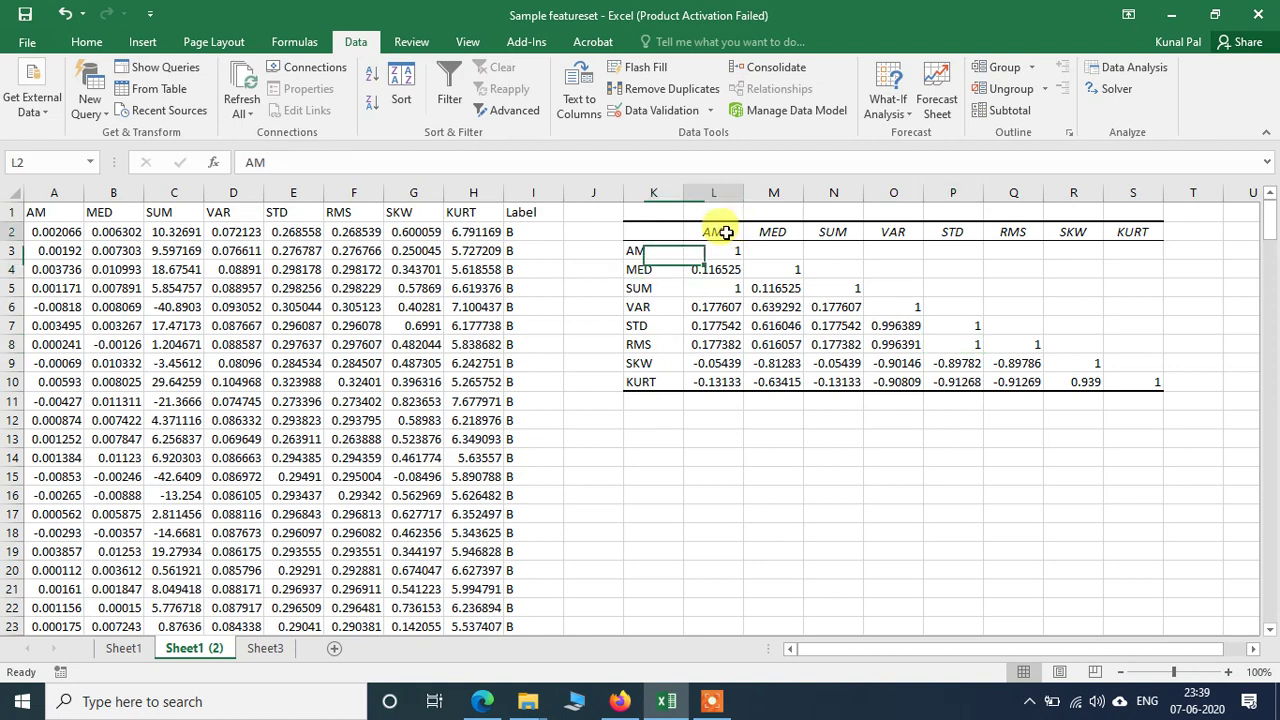
{"action": "left_click", "coordinate": [651, 271]}
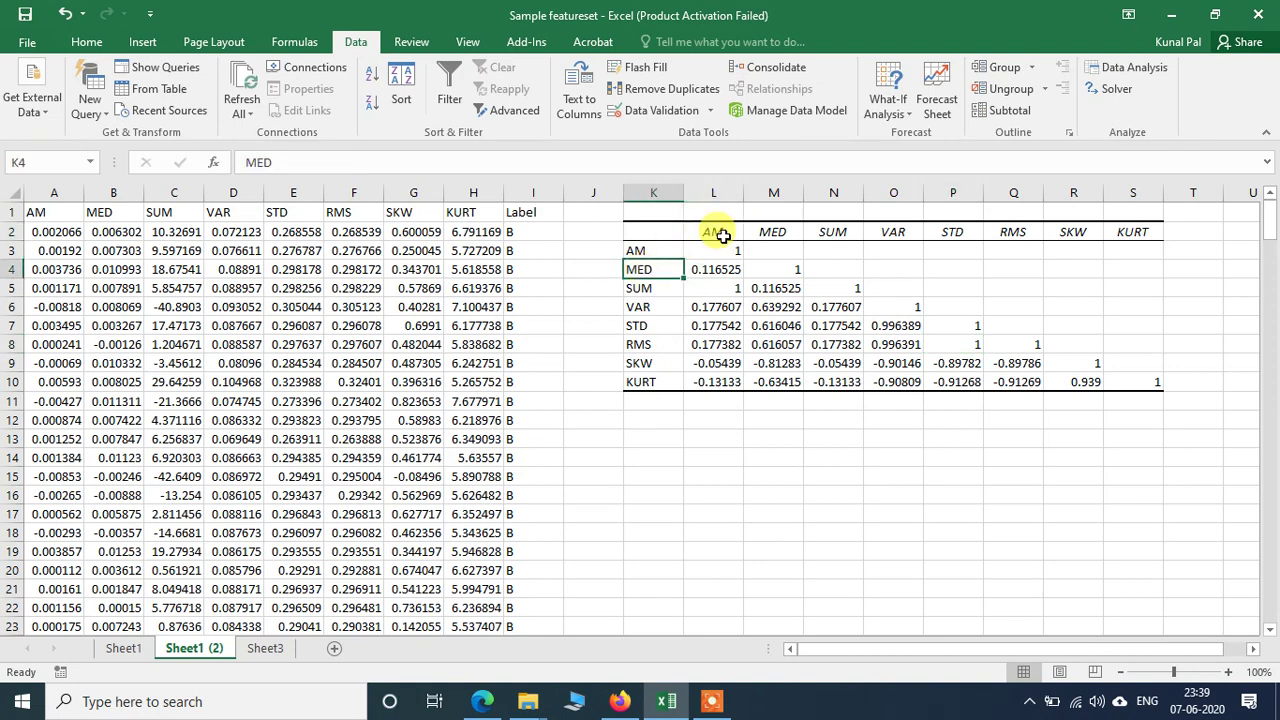
{"action": "left_click", "coordinate": [640, 290]}
{"action": "left_click", "coordinate": [720, 233]}
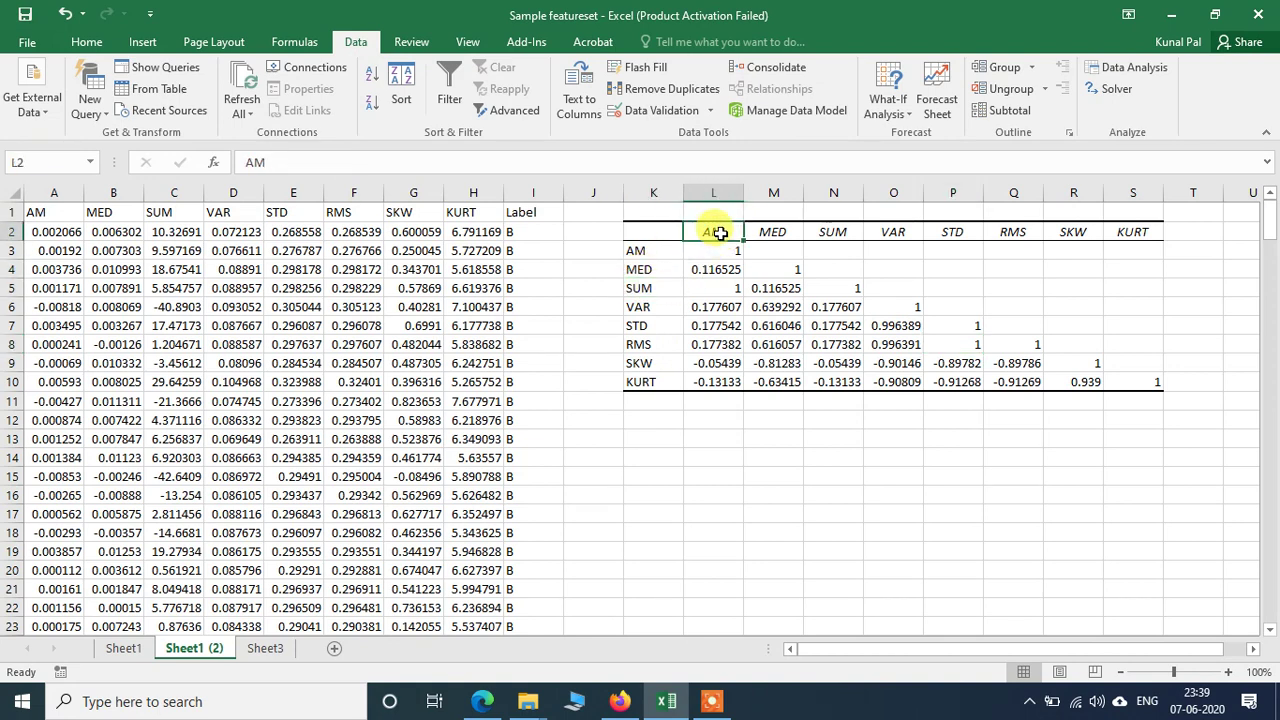
{"action": "left_click", "coordinate": [650, 288]}
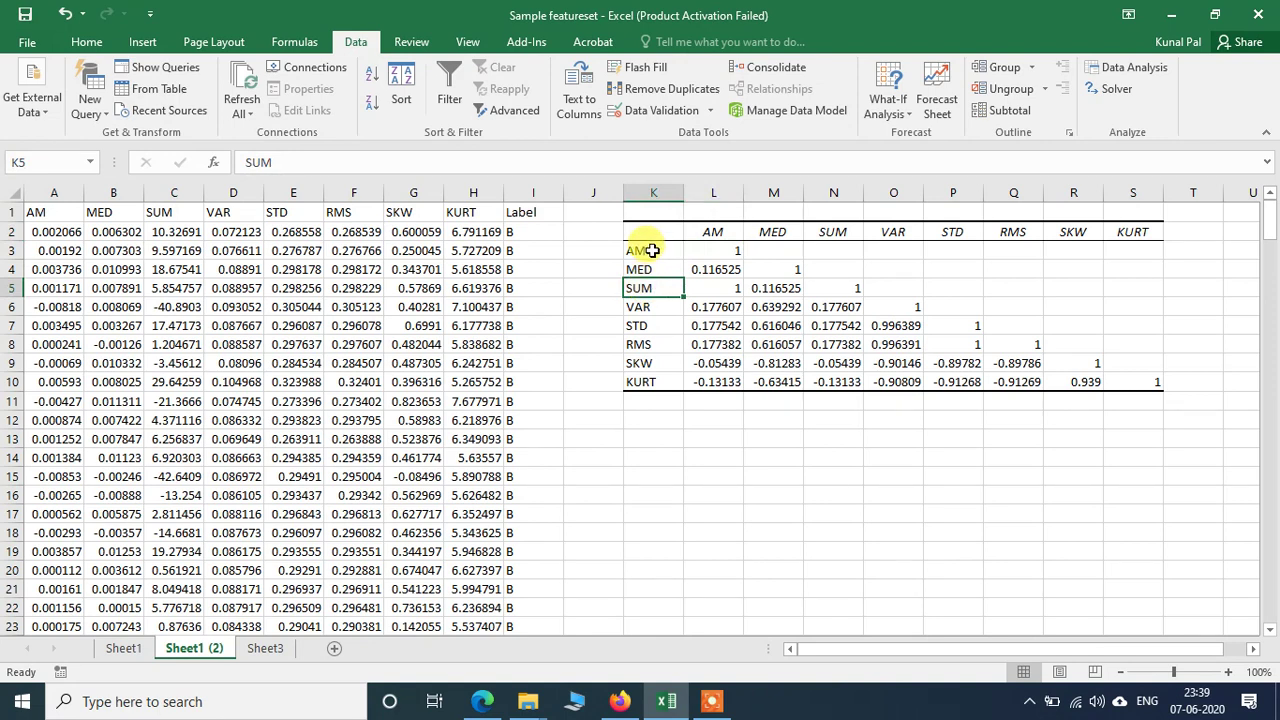
{"action": "left_click", "coordinate": [651, 251]}
{"action": "left_click", "coordinate": [718, 234]}
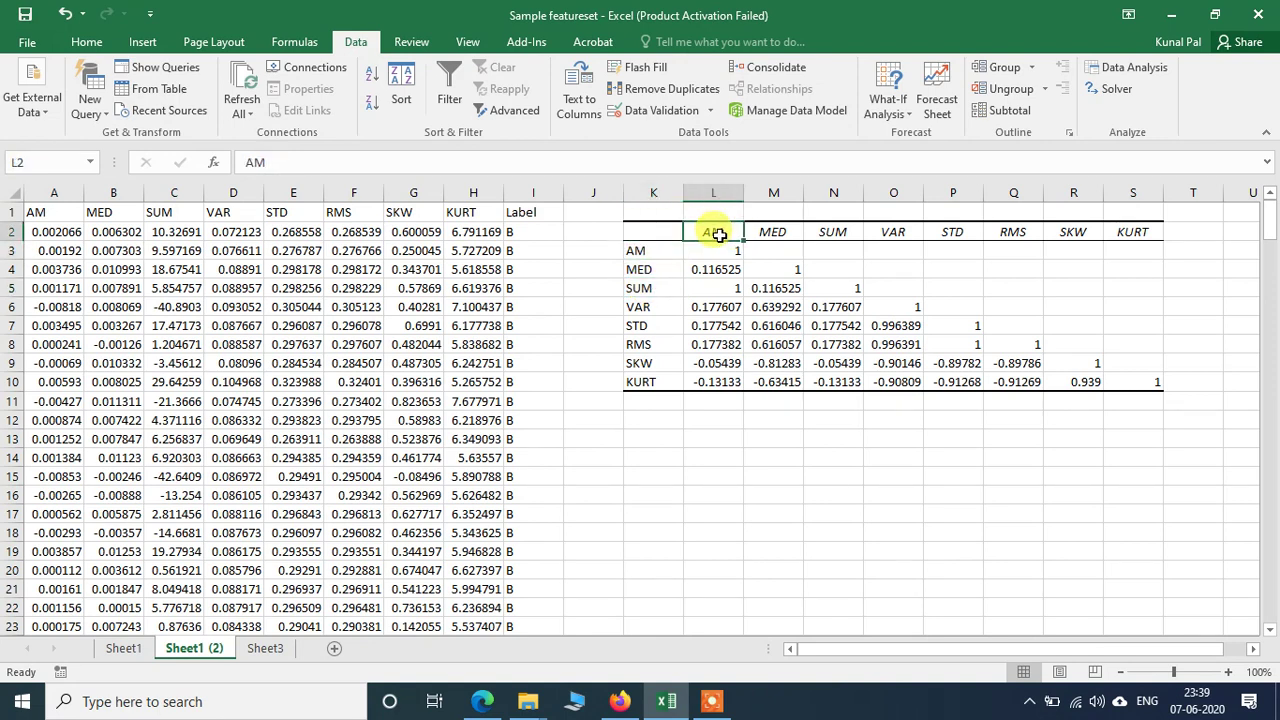
{"action": "left_click", "coordinate": [655, 272]}
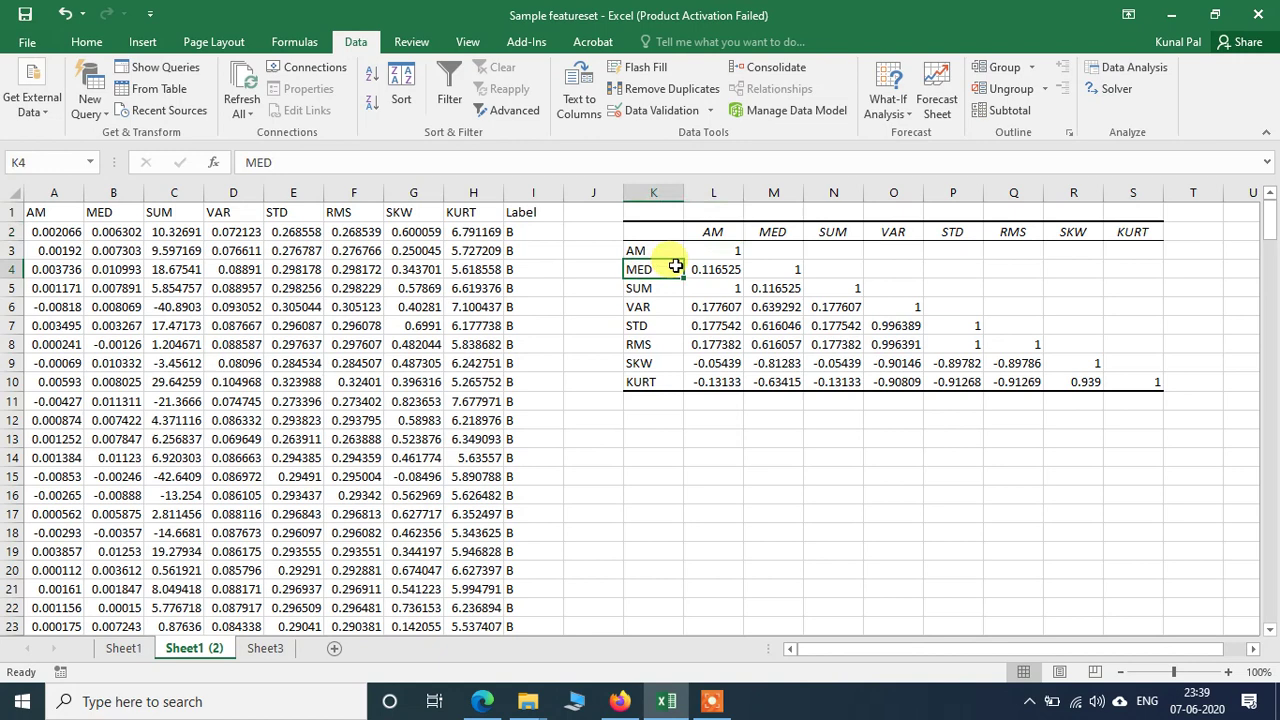
{"action": "left_click", "coordinate": [785, 232]}
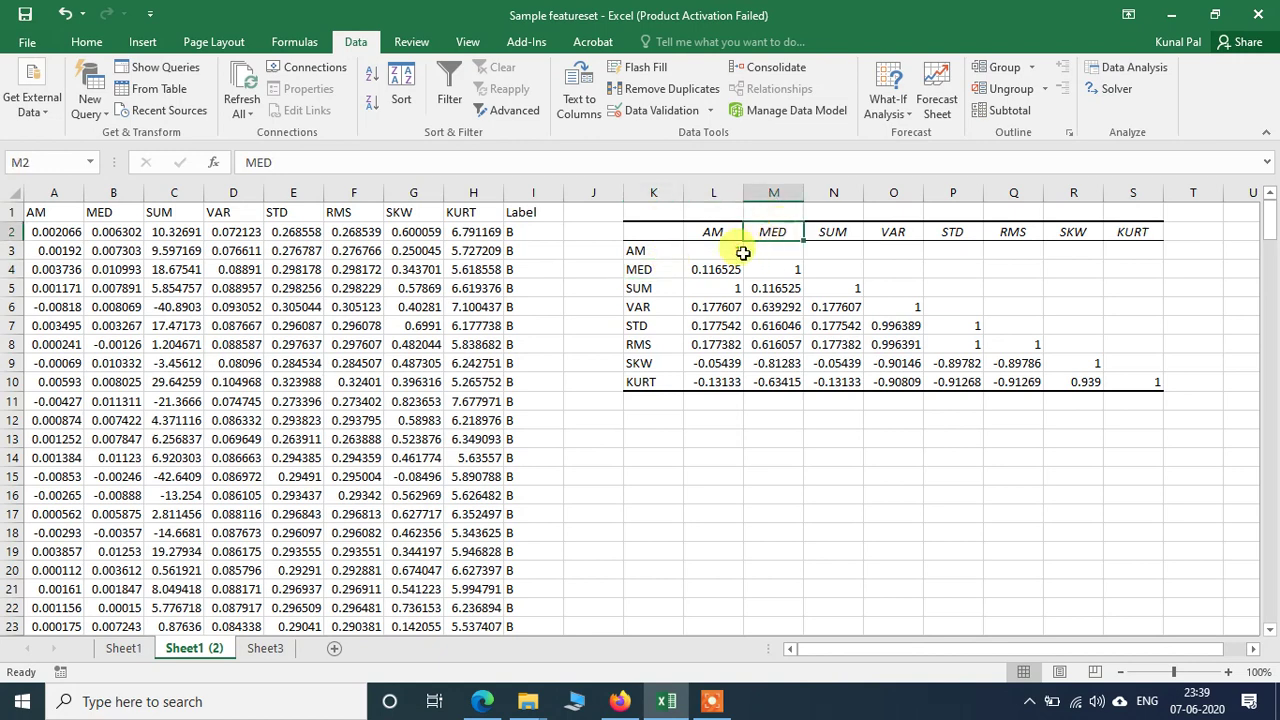
{"action": "left_click", "coordinate": [645, 270]}
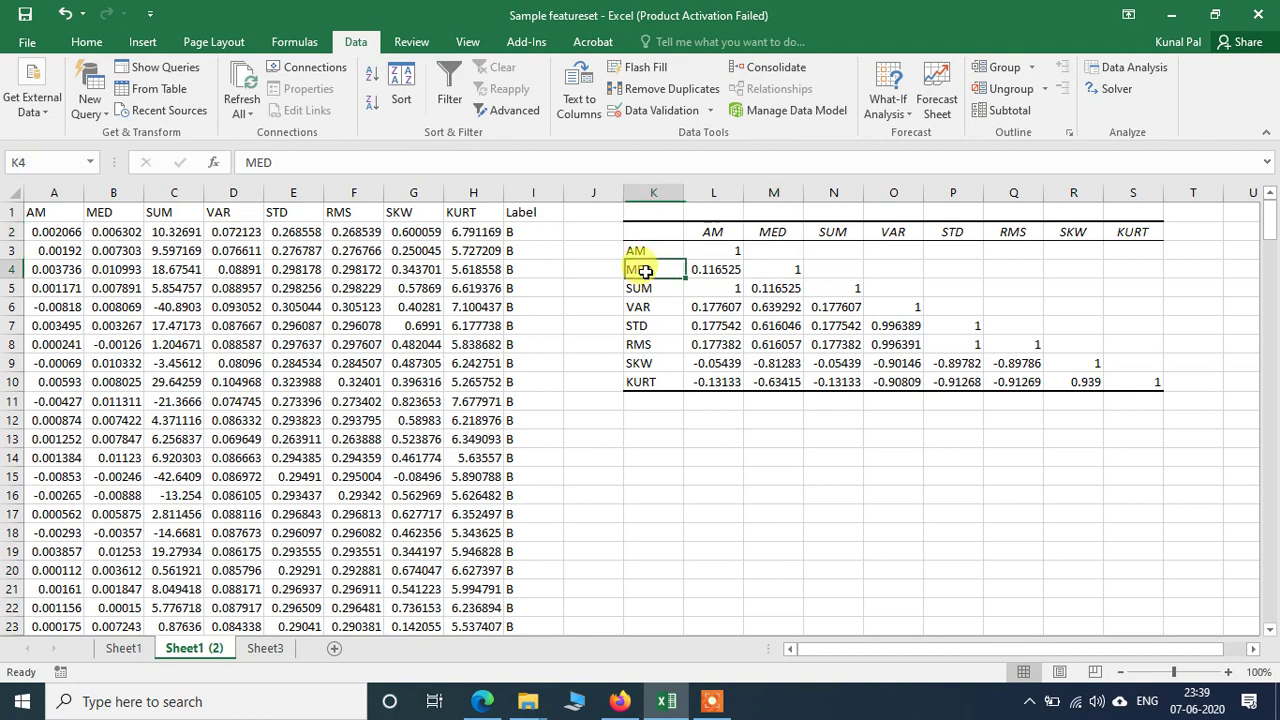
{"action": "left_click", "coordinate": [701, 232]}
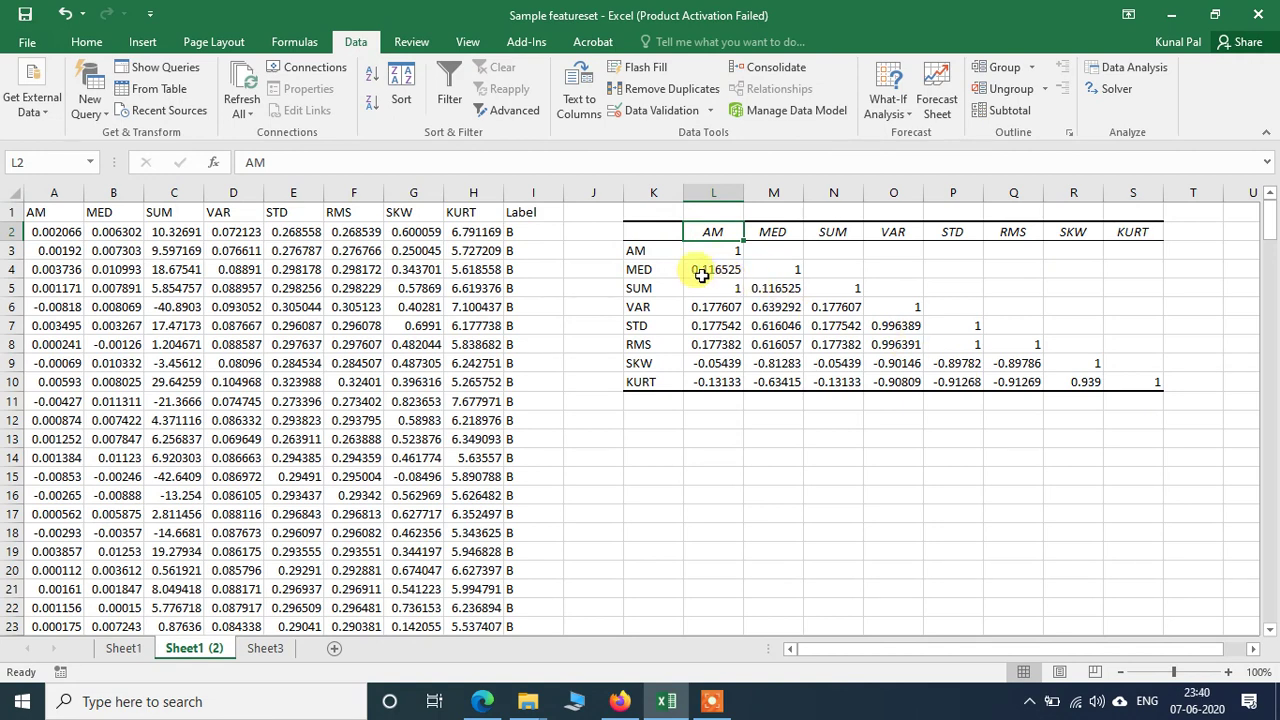
{"action": "left_click", "coordinate": [637, 289]}
{"action": "left_click", "coordinate": [713, 231]}
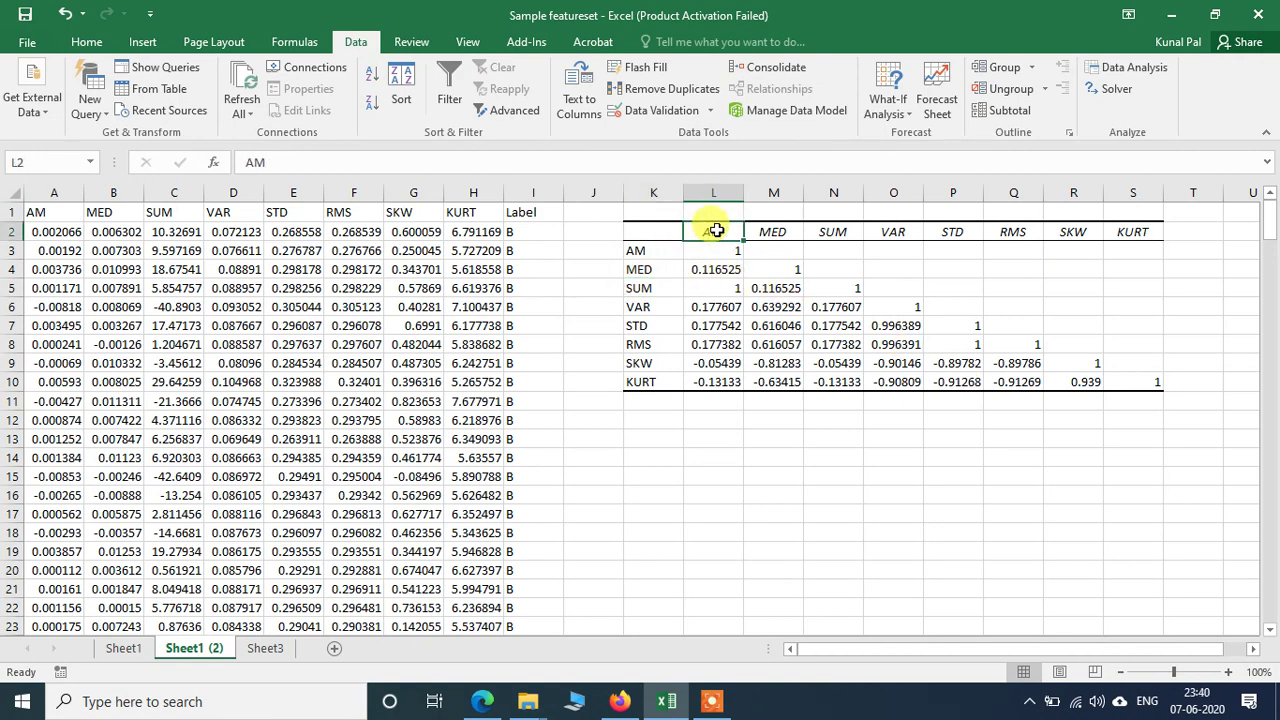
{"action": "left_click", "coordinate": [648, 289]}
{"action": "left_click", "coordinate": [719, 287]}
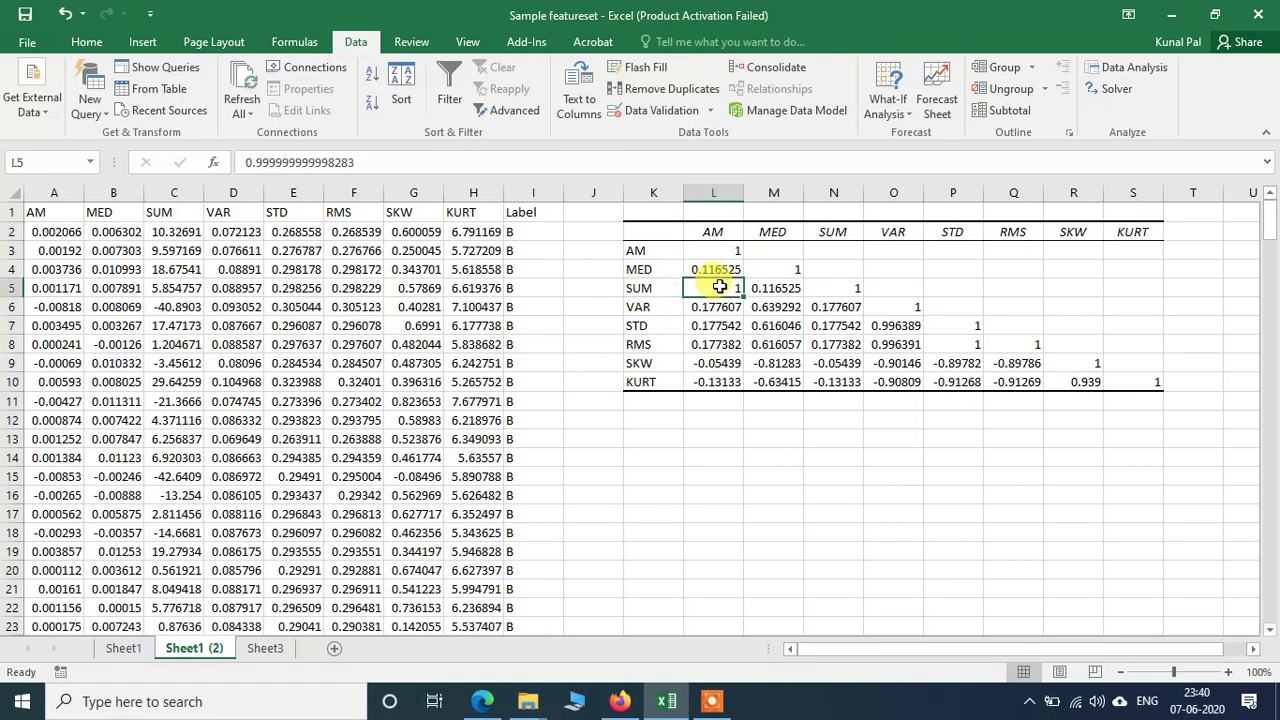
{"action": "left_click", "coordinate": [893, 325]}
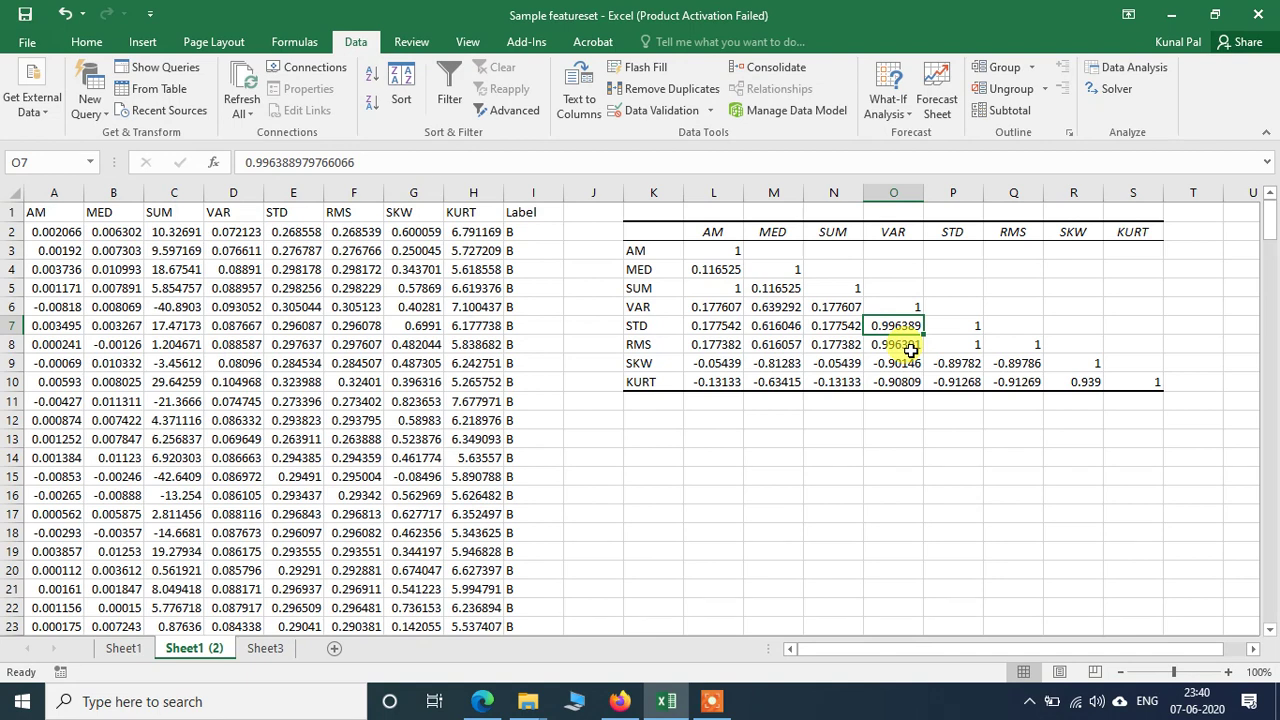
{"action": "left_click", "coordinate": [636, 325]}
{"action": "left_click", "coordinate": [903, 230]}
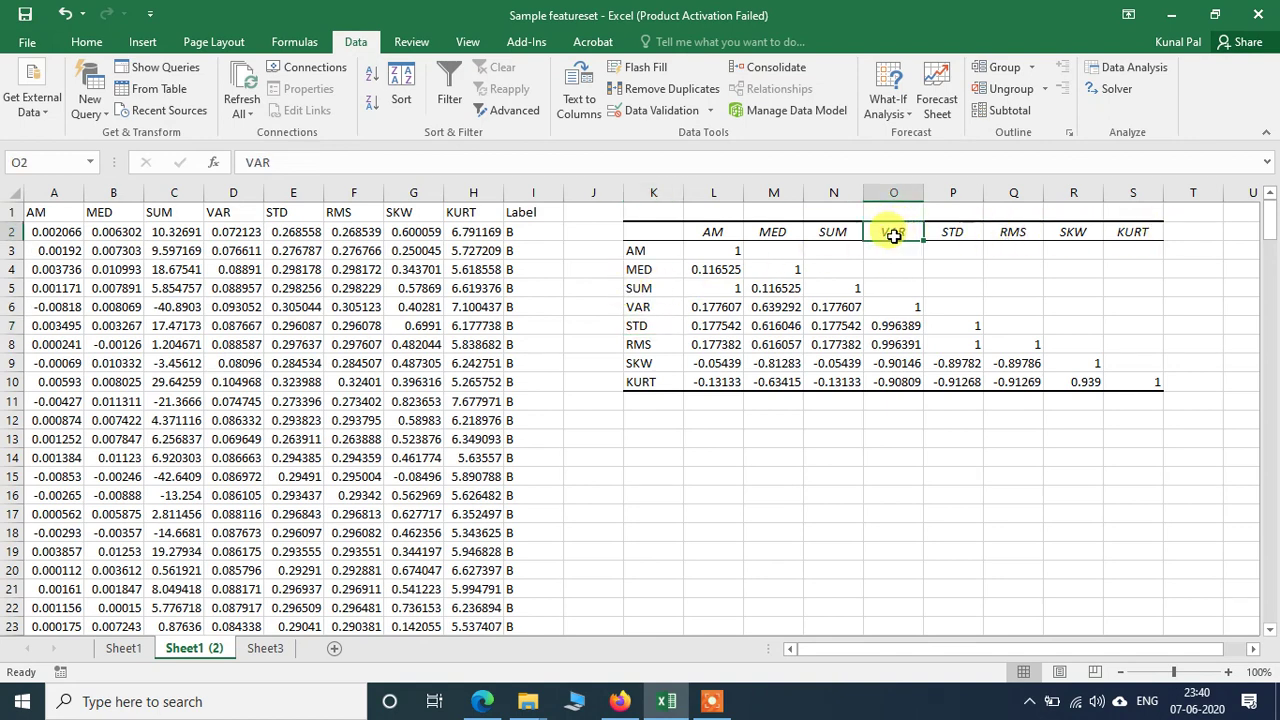
{"action": "left_click", "coordinate": [635, 288]}
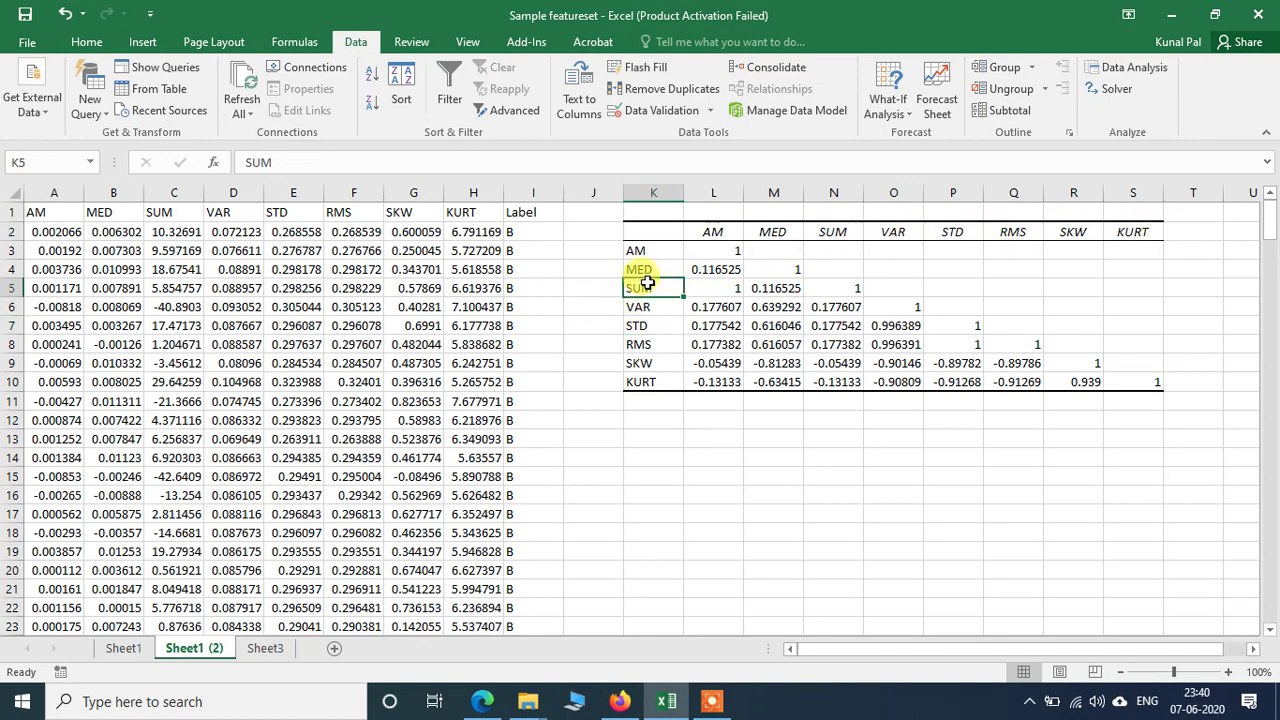
{"action": "left_click", "coordinate": [719, 234]}
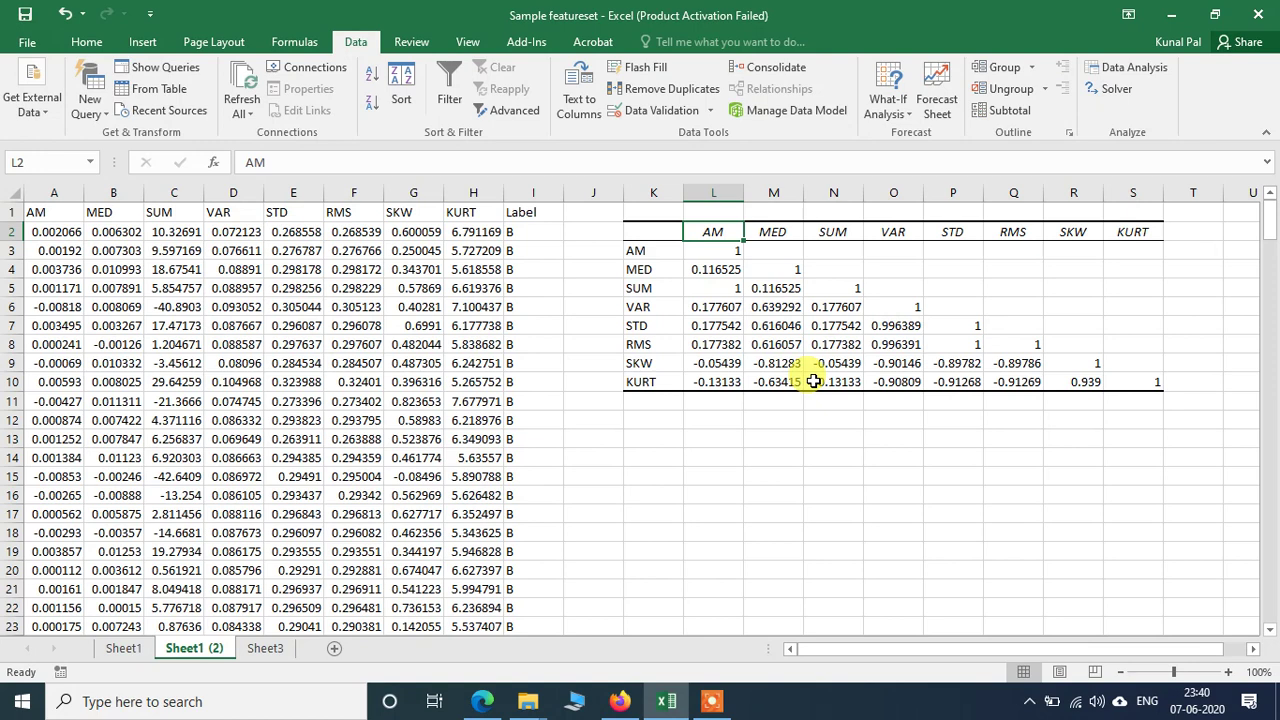
{"action": "left_click", "coordinate": [903, 368]}
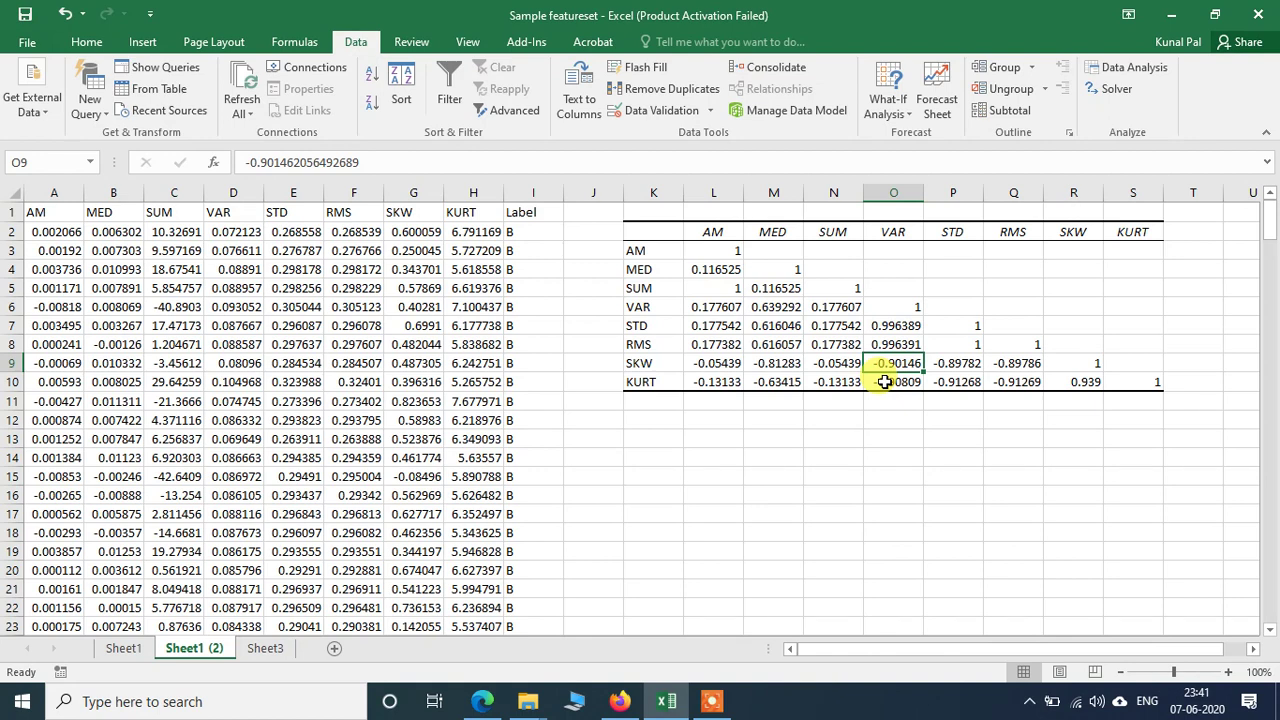
{"action": "left_click", "coordinate": [713, 231]}
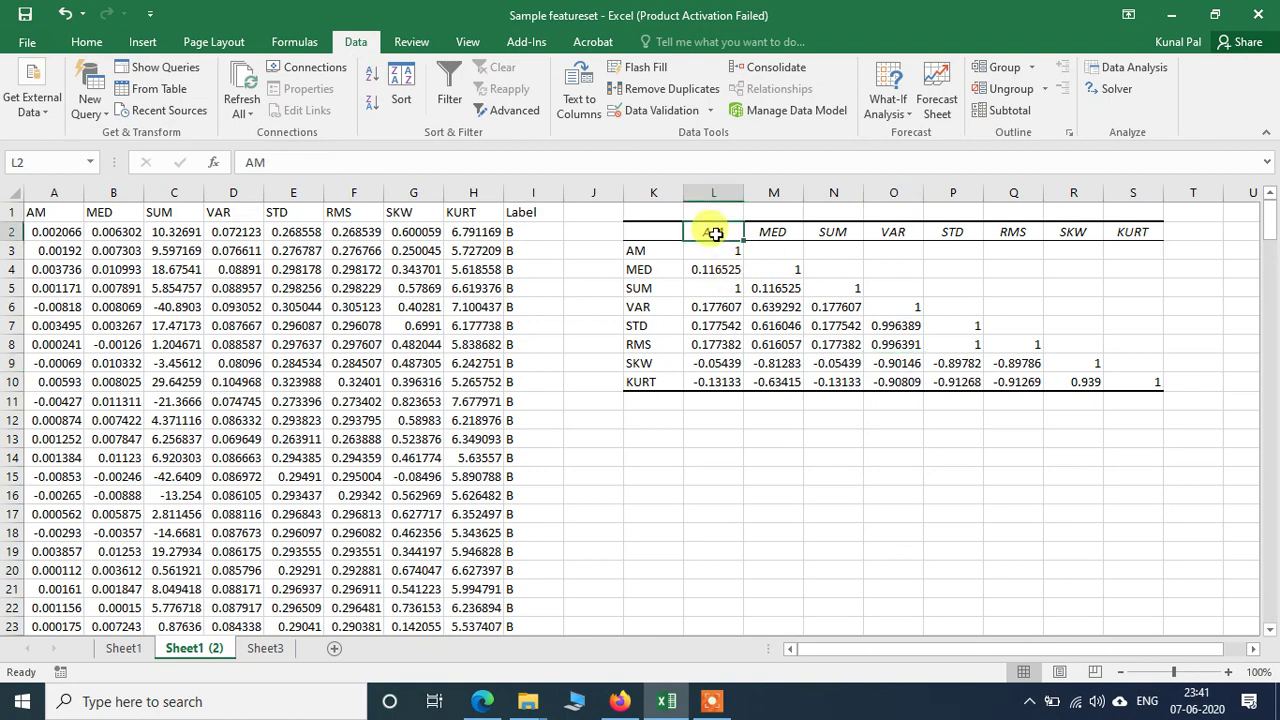
{"action": "left_click", "coordinate": [660, 291]}
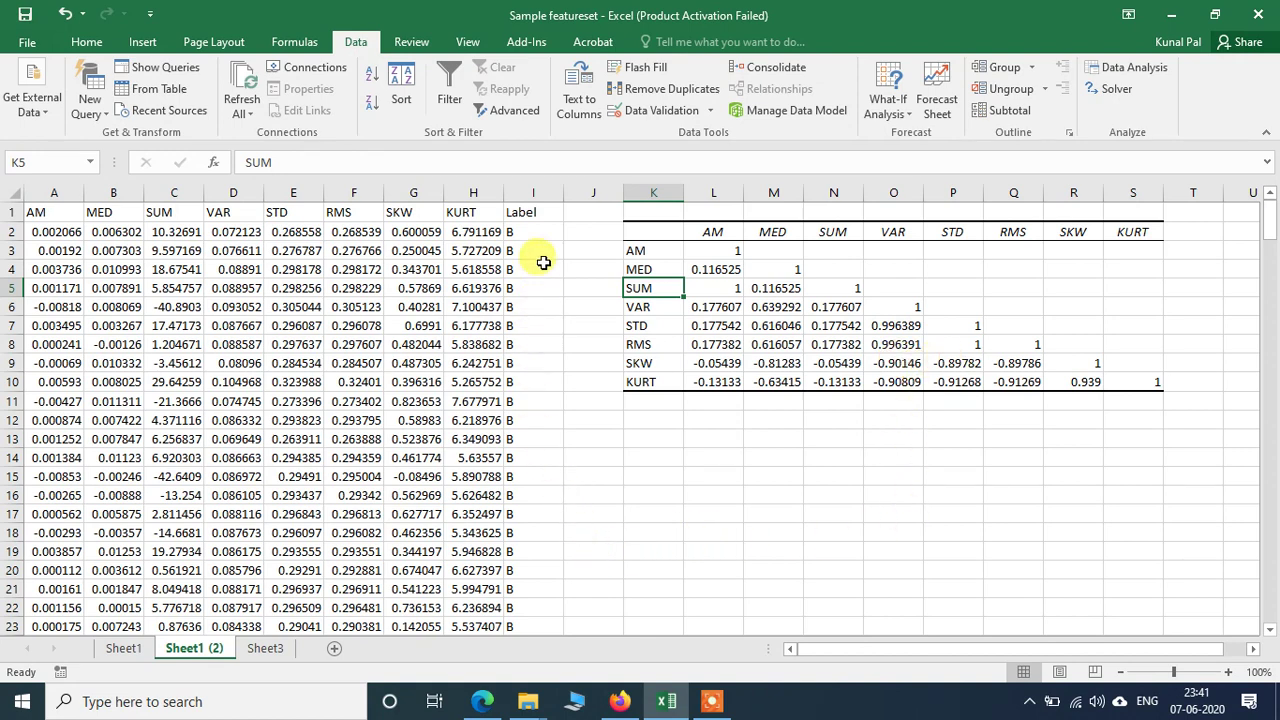
{"action": "left_click_drag", "start_coordinate": [556, 214], "coordinate": [544, 571]}
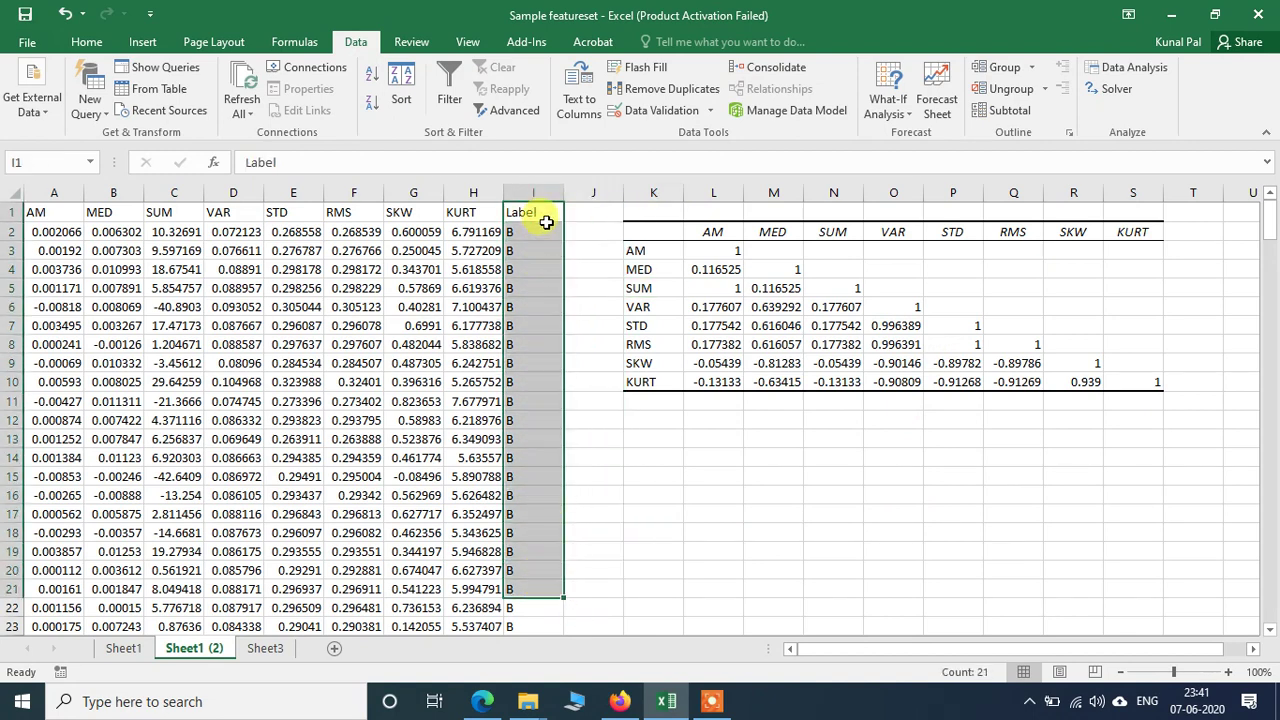
{"action": "left_click_drag", "start_coordinate": [514, 223], "coordinate": [538, 570]}
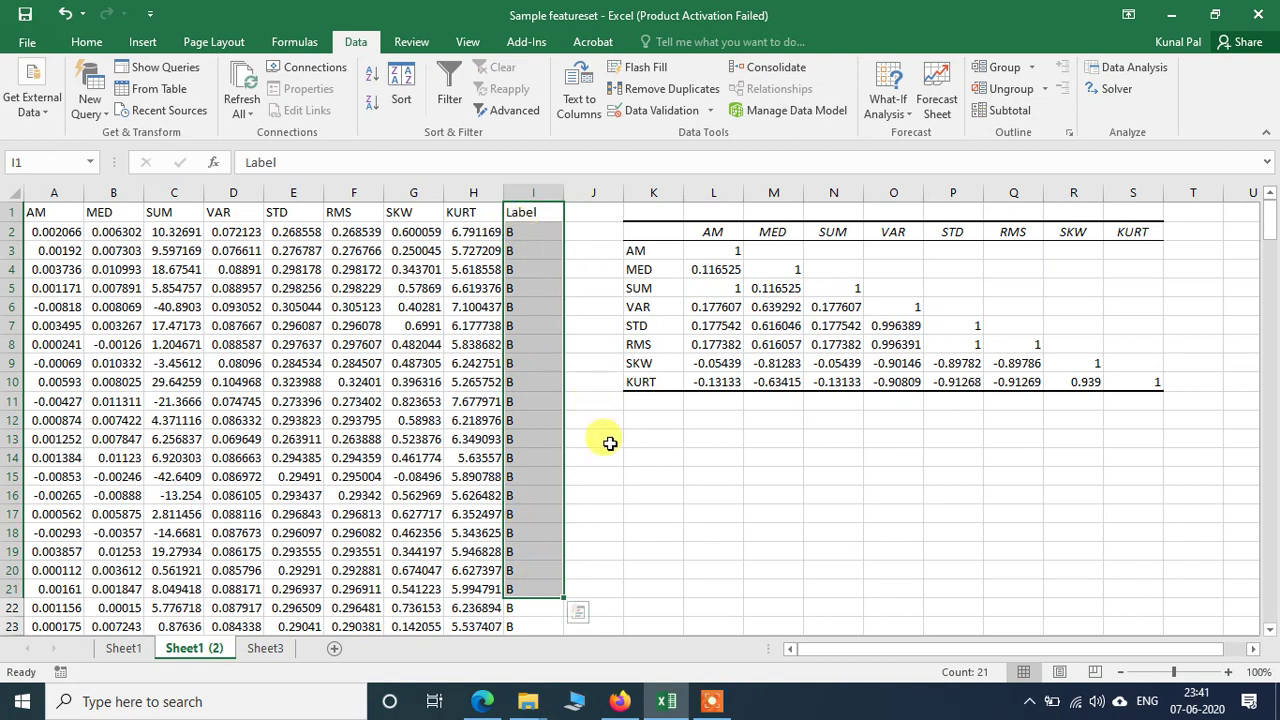
{"action": "left_click", "coordinate": [625, 478]}
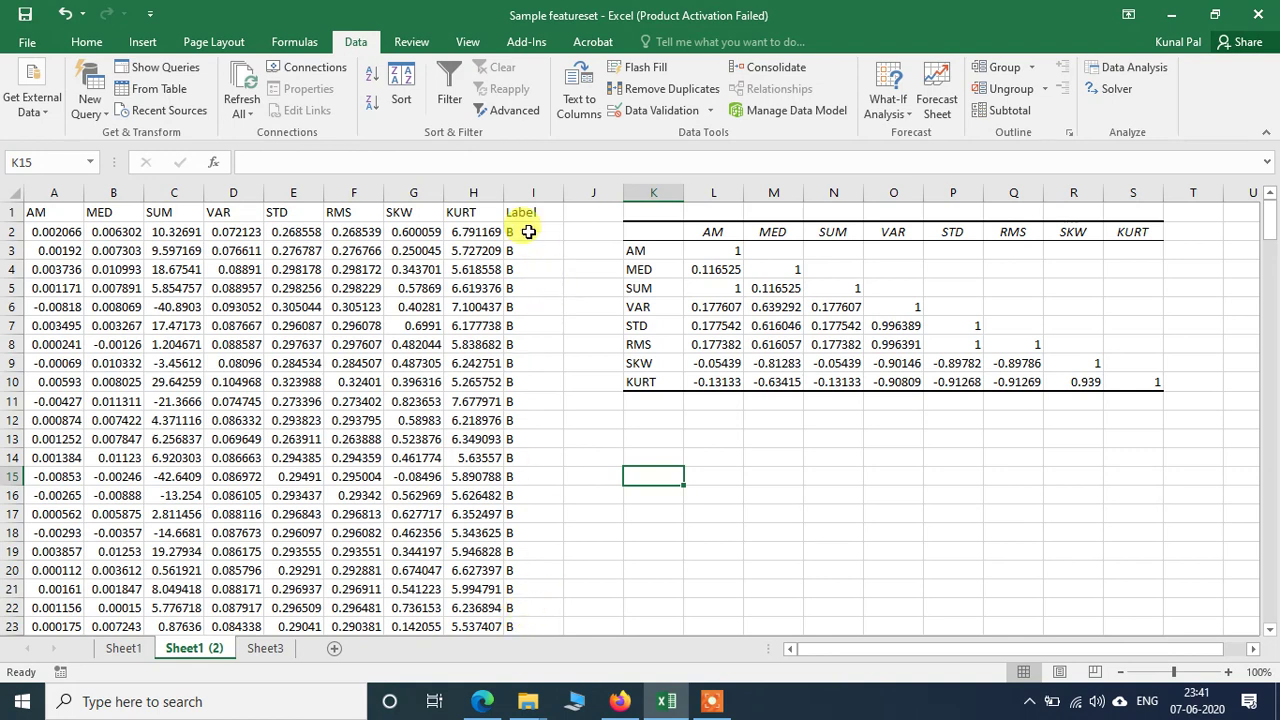
- From cell K13, start a Correlation analysis with input range $A$1:$H$121
{"action": "left_click", "coordinate": [664, 437]}
{"action": "left_click", "coordinate": [1138, 80]}
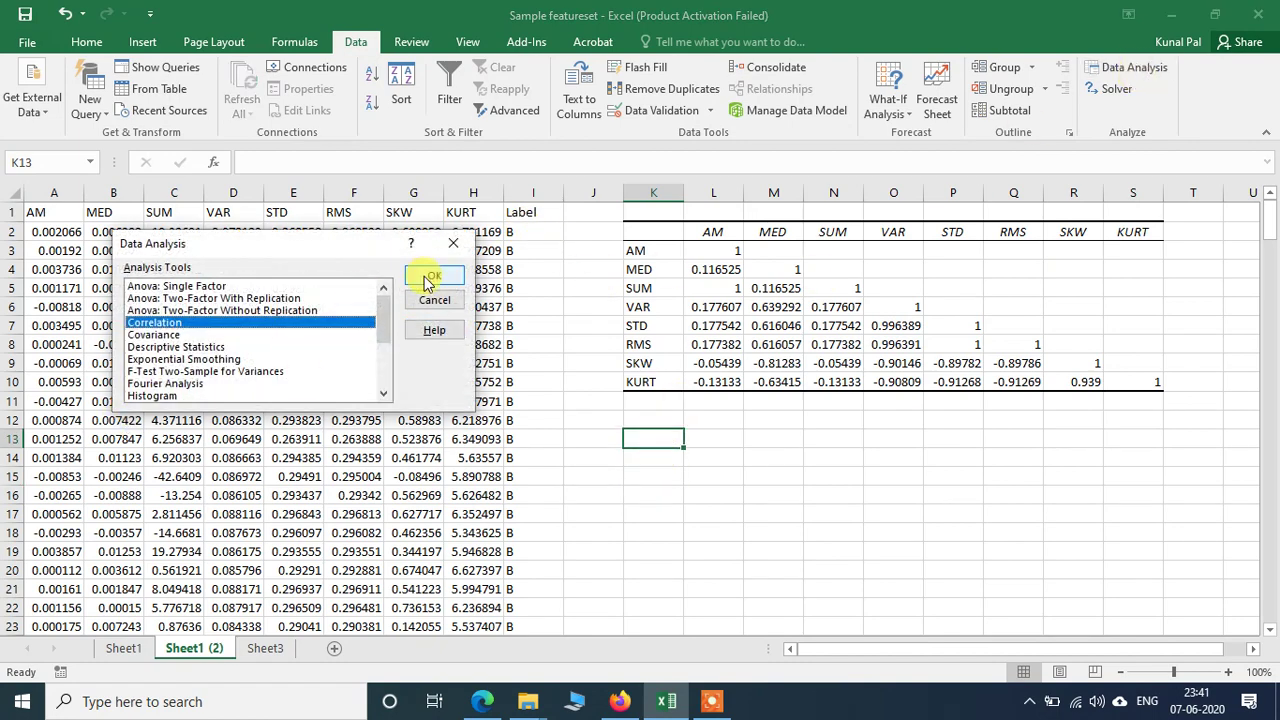
{"action": "left_click", "coordinate": [428, 283]}
{"action": "left_click_drag", "start_coordinate": [390, 228], "coordinate": [982, 237]}
{"action": "left_click_drag", "start_coordinate": [35, 215], "coordinate": [480, 568]}
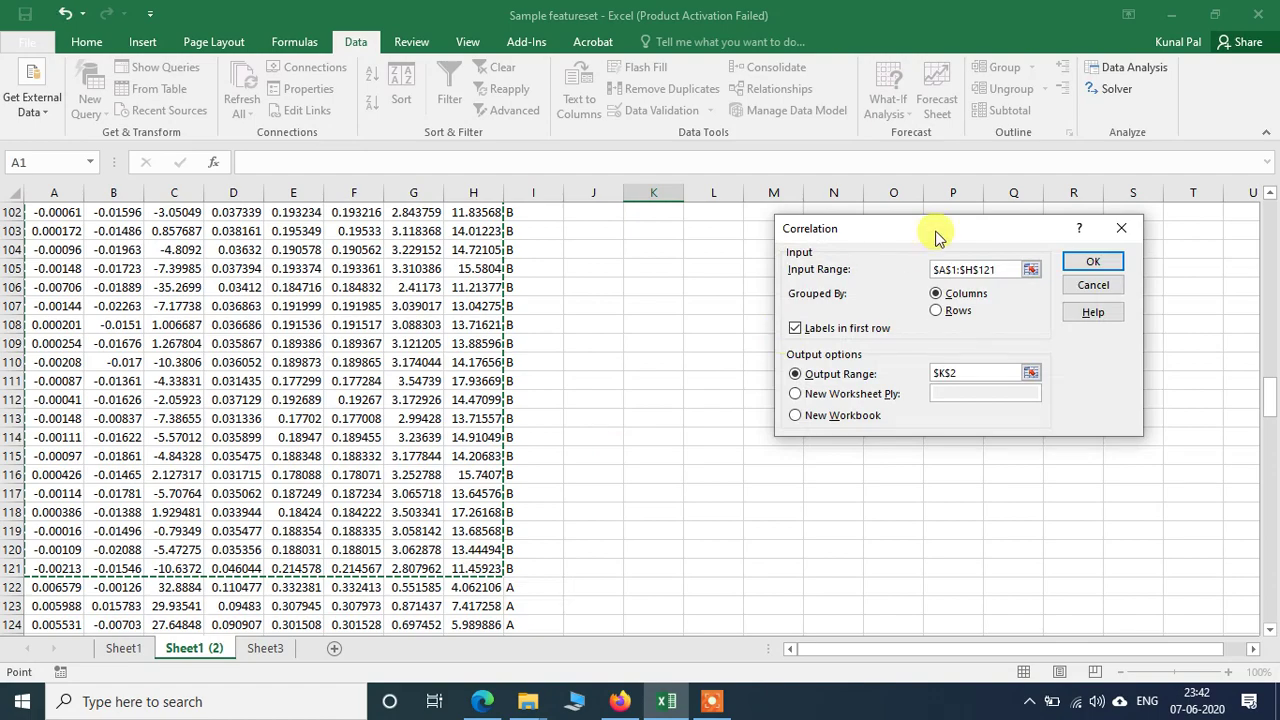
{"action": "left_click_drag", "start_coordinate": [1274, 395], "coordinate": [1266, 177]}
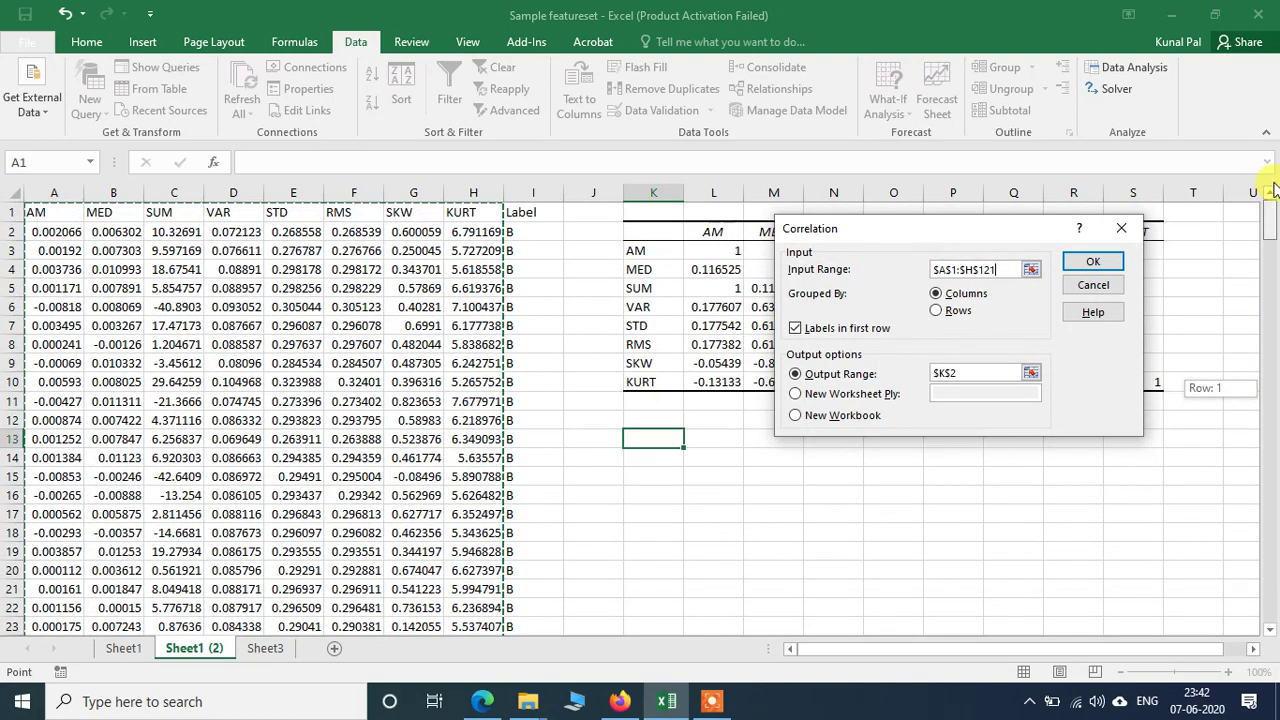
{"action": "left_click", "coordinate": [835, 373]}
- Set the output range to $K$13 and run the correlation
{"action": "left_click", "coordinate": [870, 369]}
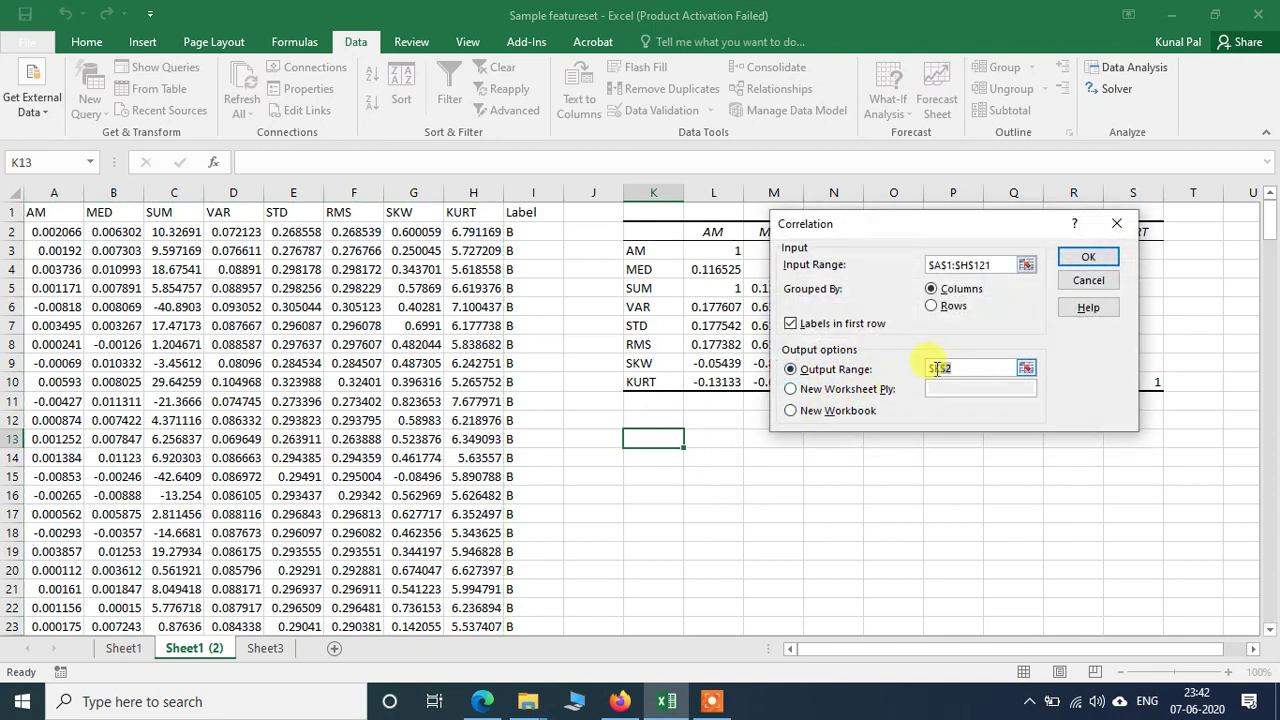
{"action": "left_click", "coordinate": [624, 437]}
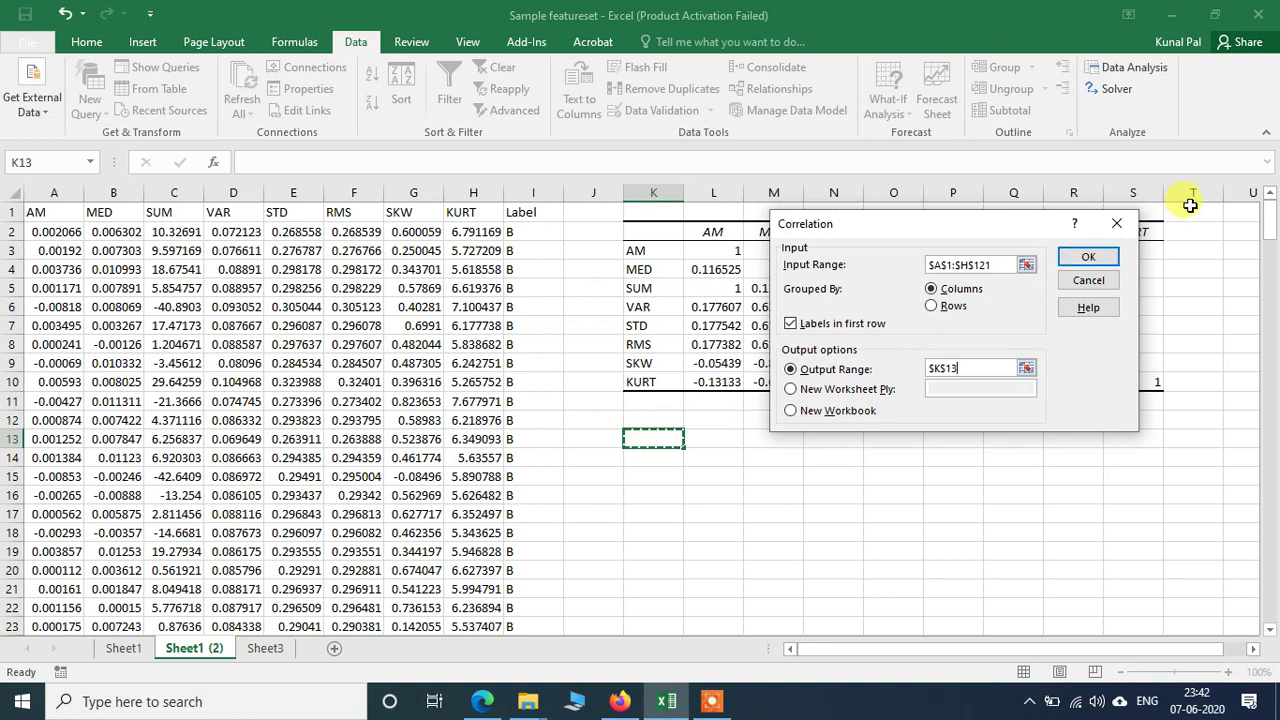
{"action": "left_click", "coordinate": [1107, 258]}
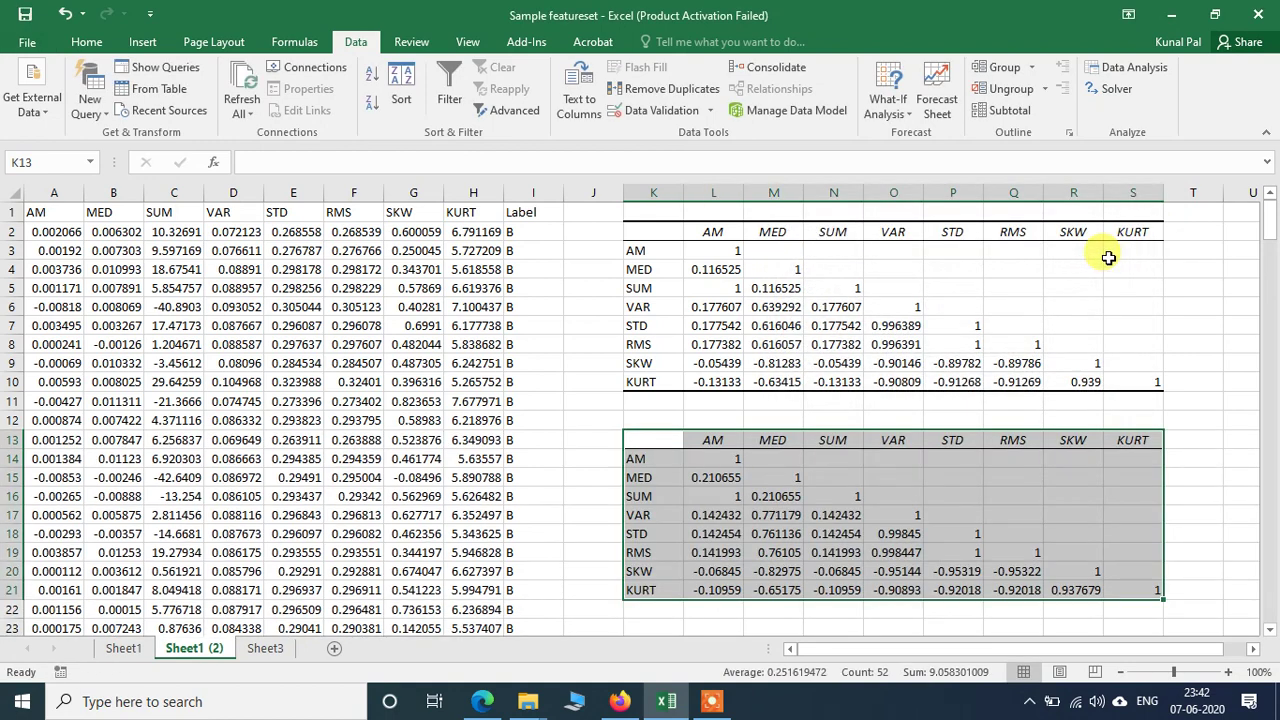
{"action": "left_click", "coordinate": [766, 555]}
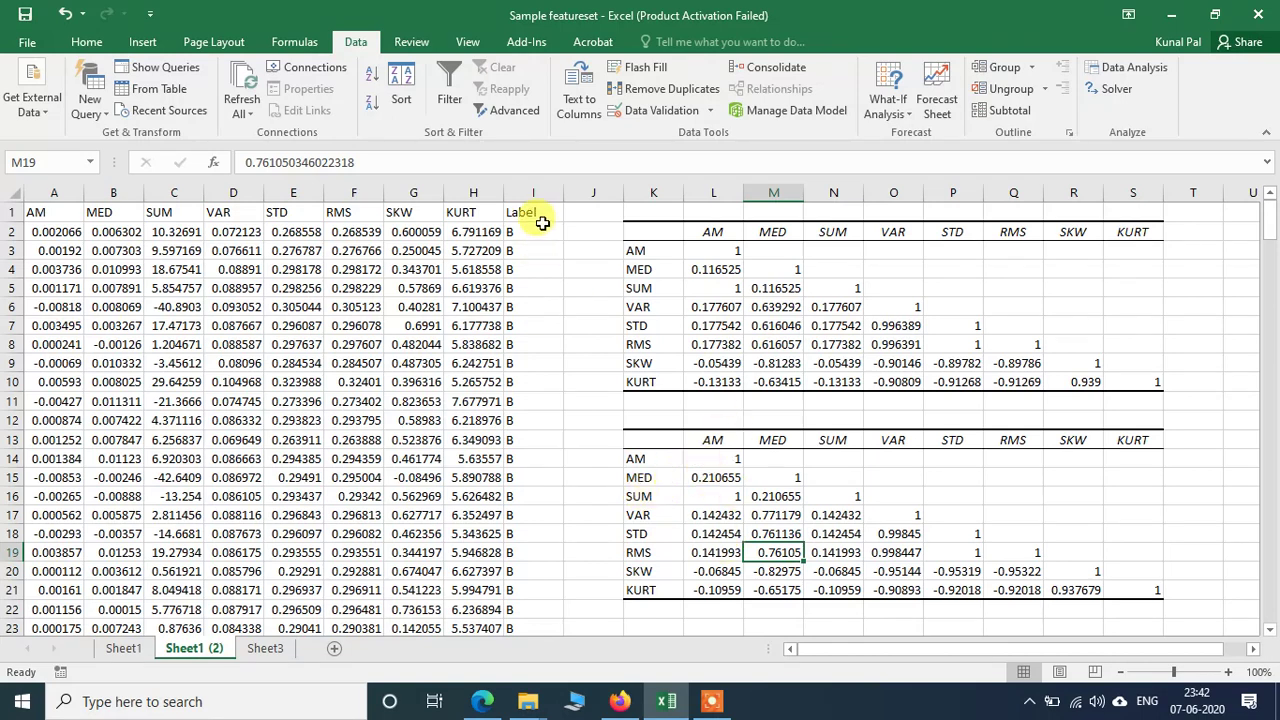
{"action": "left_click", "coordinate": [648, 498]}
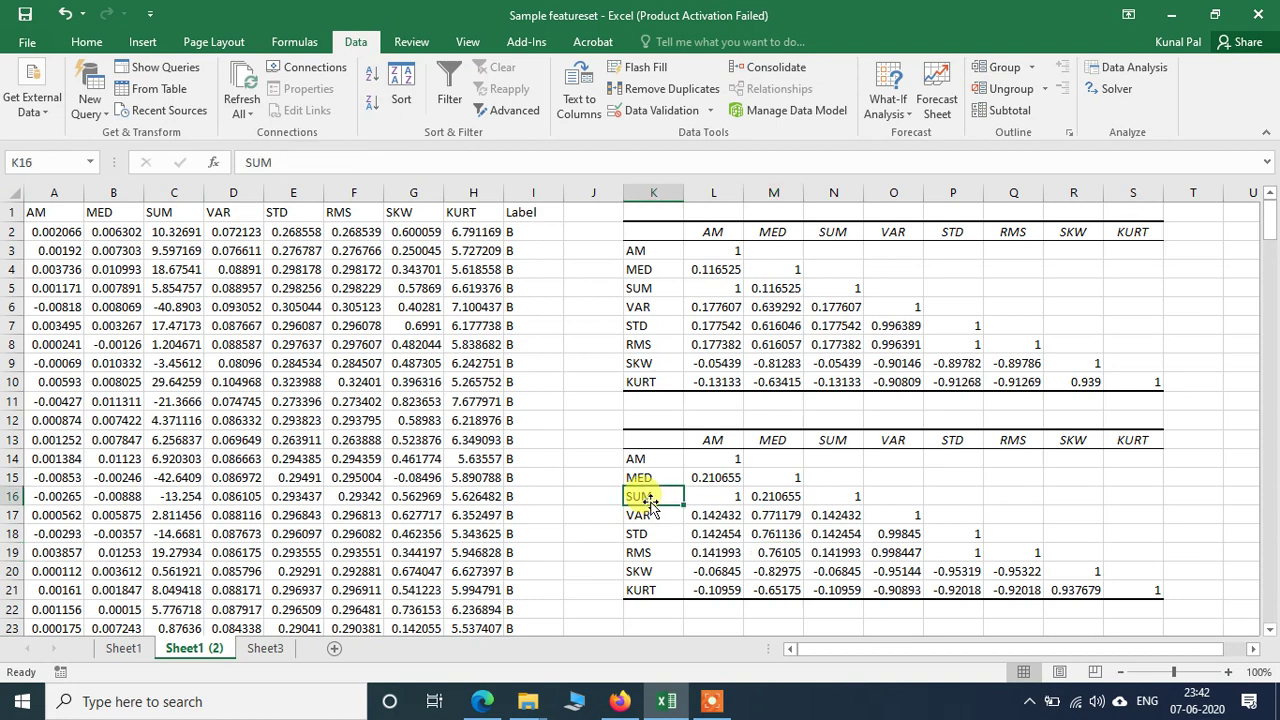
{"action": "left_click", "coordinate": [709, 434]}
{"action": "left_click", "coordinate": [666, 493]}
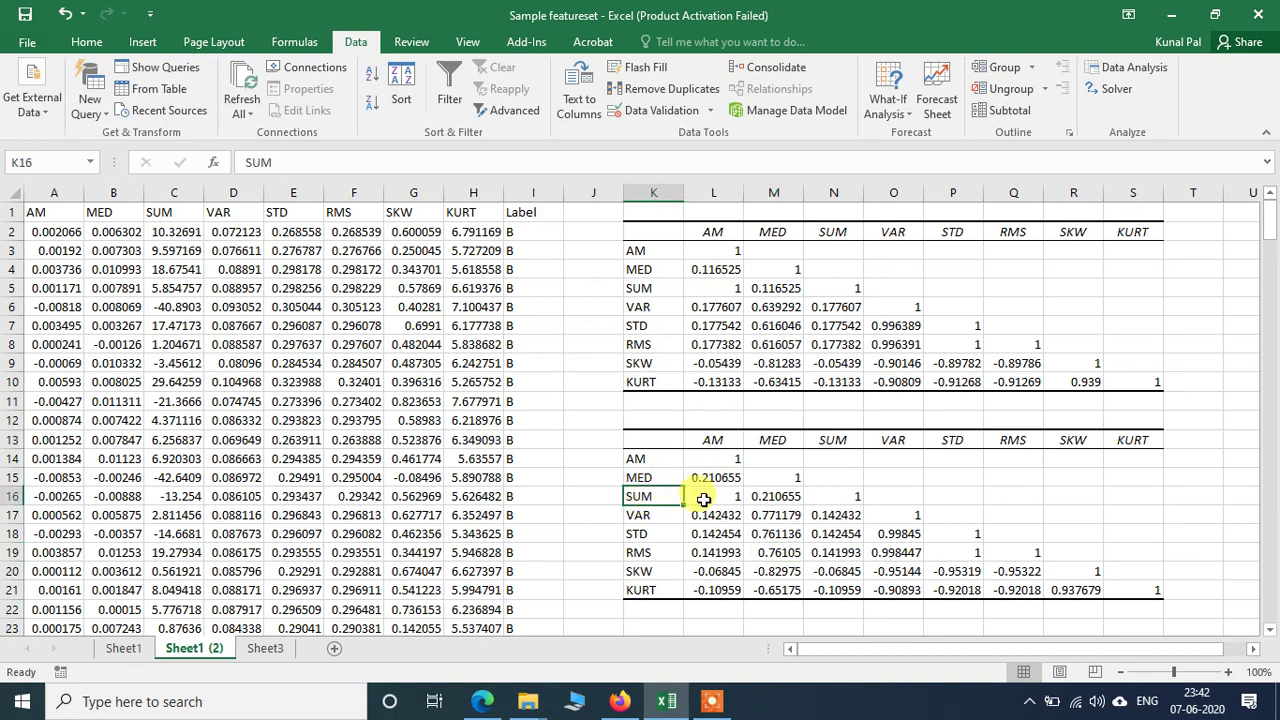
{"action": "left_click", "coordinate": [703, 499]}
{"action": "scroll", "coordinate": [129, 334], "scroll_direction": "down", "scroll_amount": 11}
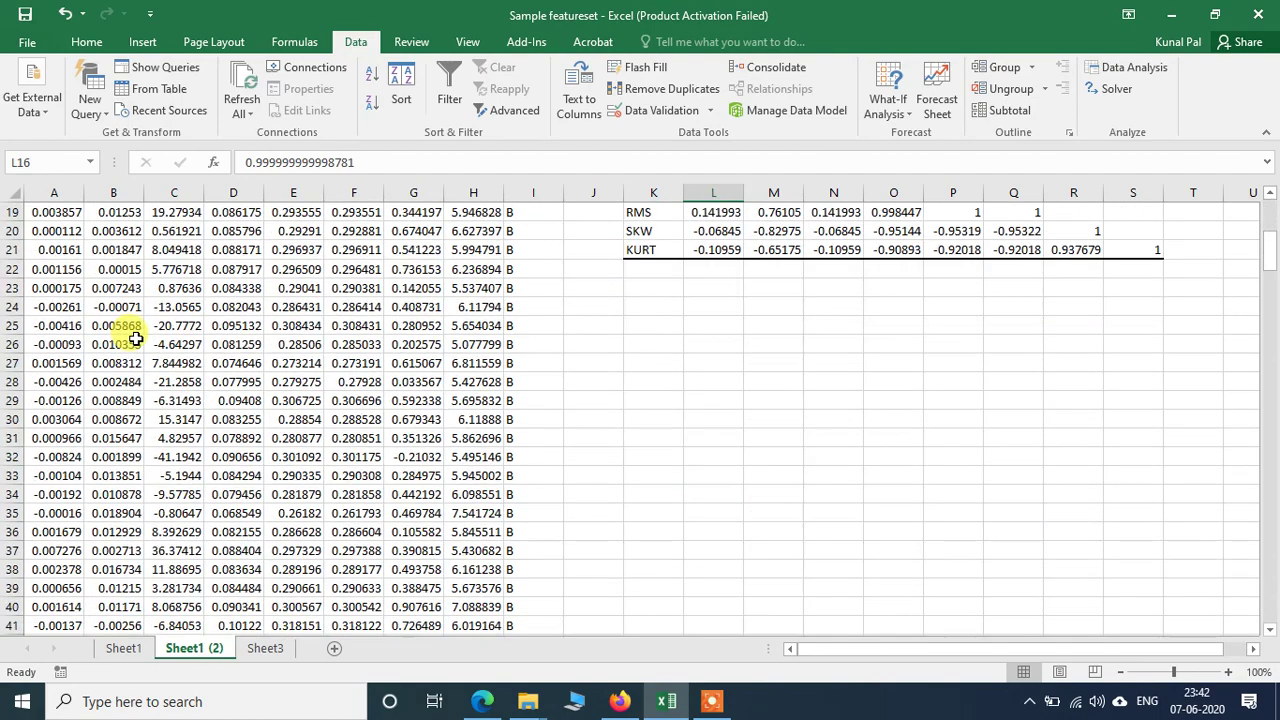
{"action": "scroll", "coordinate": [178, 348], "scroll_direction": "up", "scroll_amount": 11}
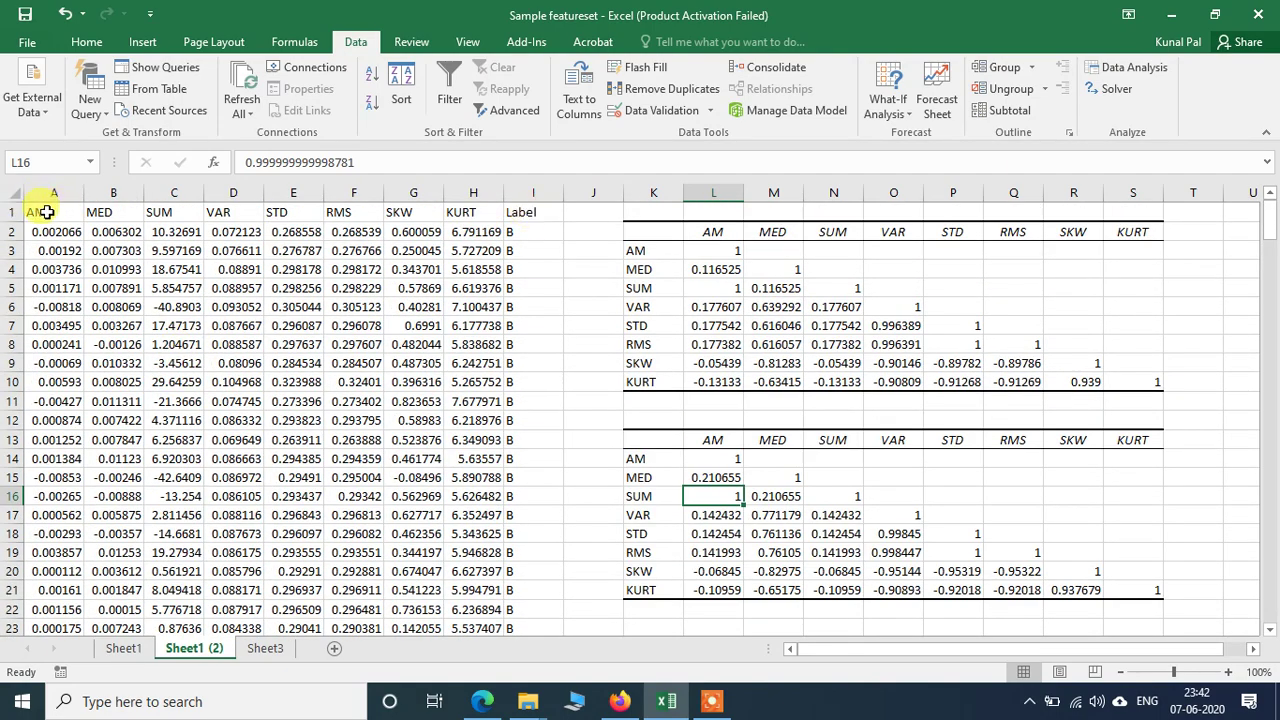
{"action": "left_click_drag", "start_coordinate": [47, 212], "coordinate": [551, 218]}
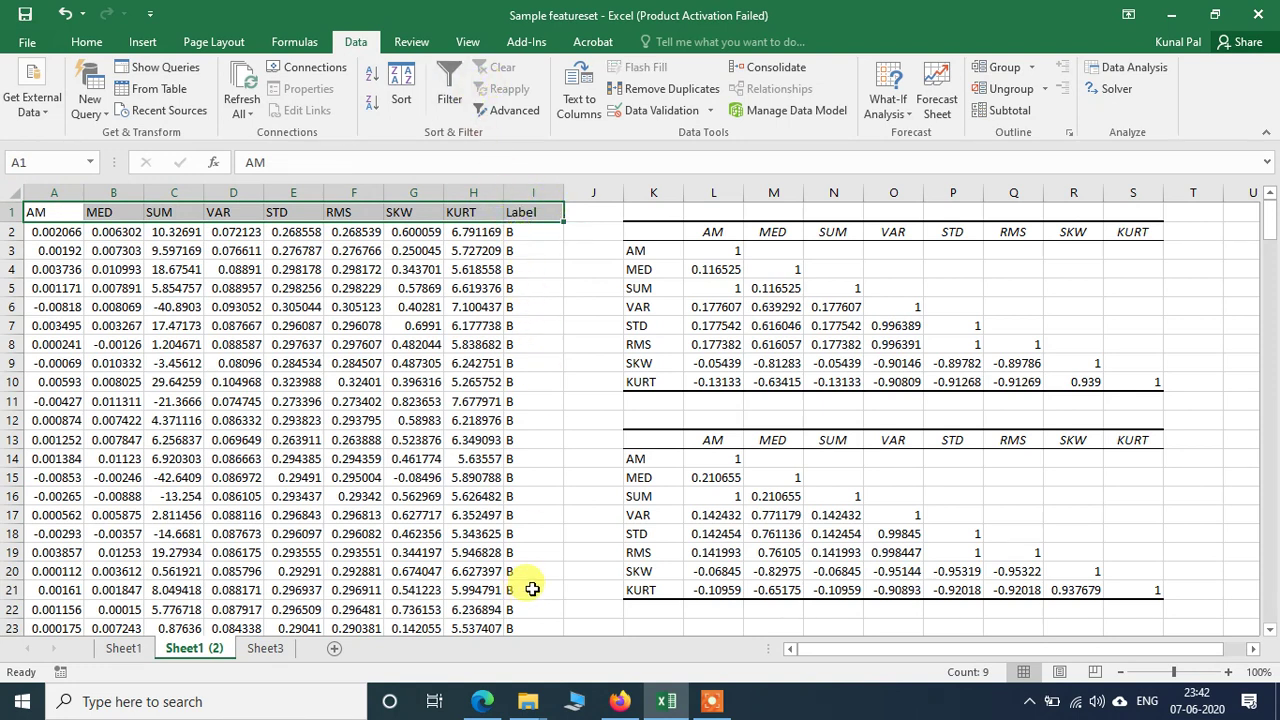
- Turn on filtering and keep only Label value A visible
{"action": "left_click", "coordinate": [451, 89]}
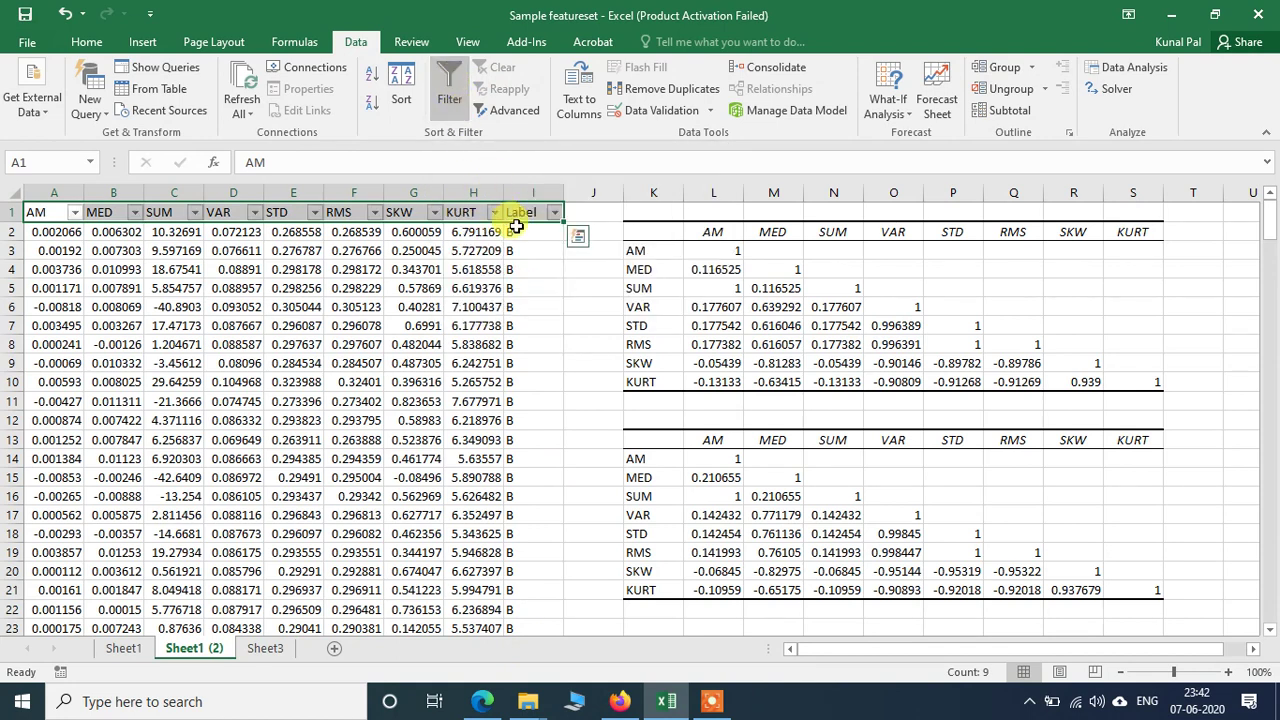
{"action": "left_click", "coordinate": [530, 287]}
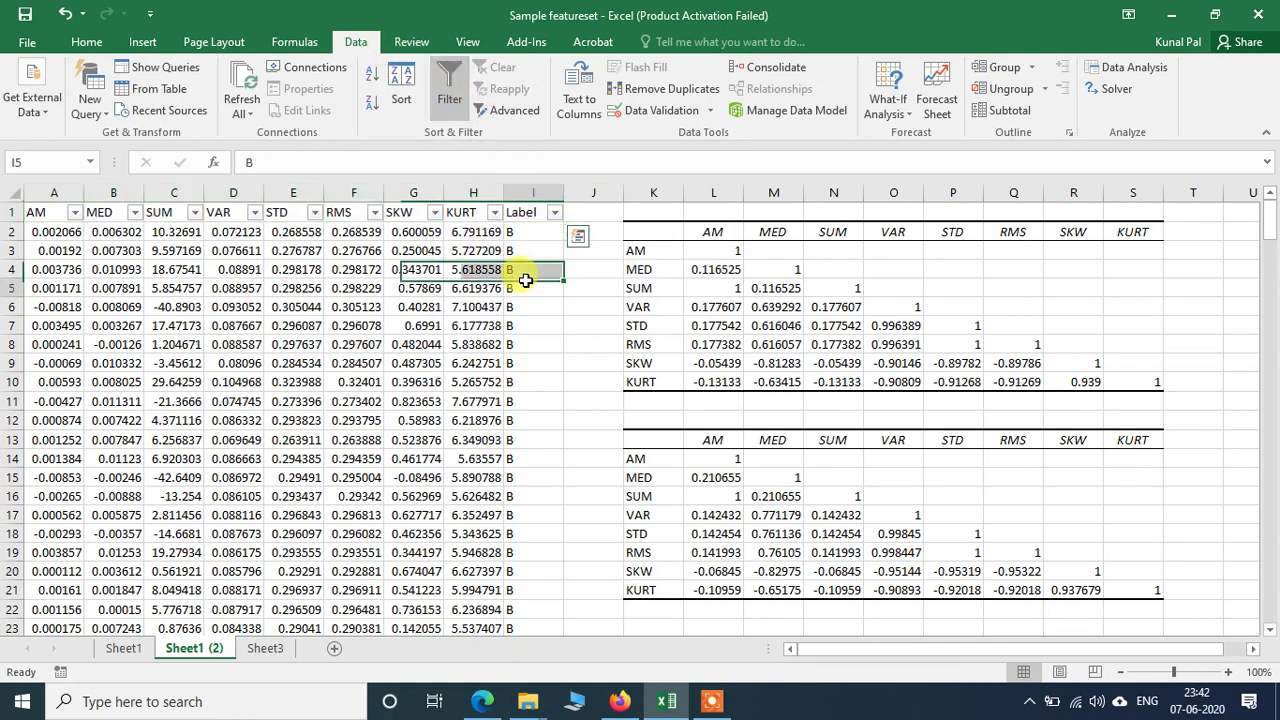
{"action": "left_click", "coordinate": [554, 213]}
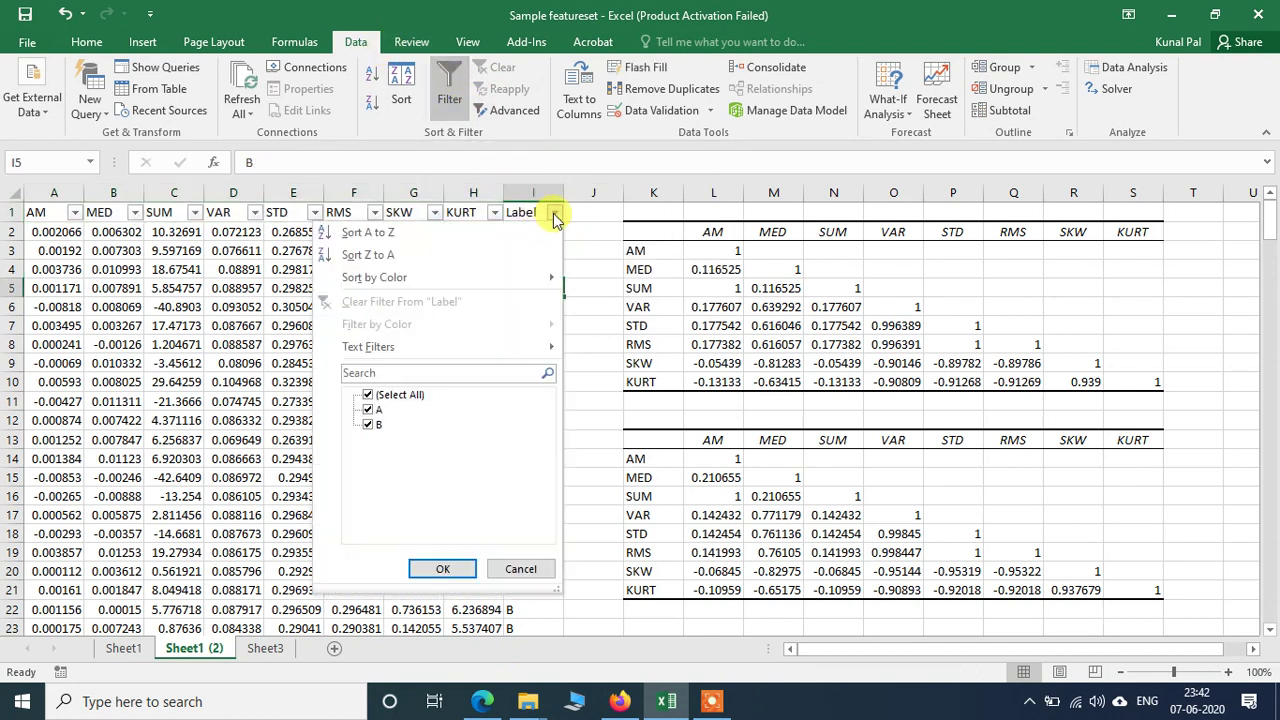
{"action": "left_click", "coordinate": [369, 409]}
{"action": "left_click", "coordinate": [369, 425]}
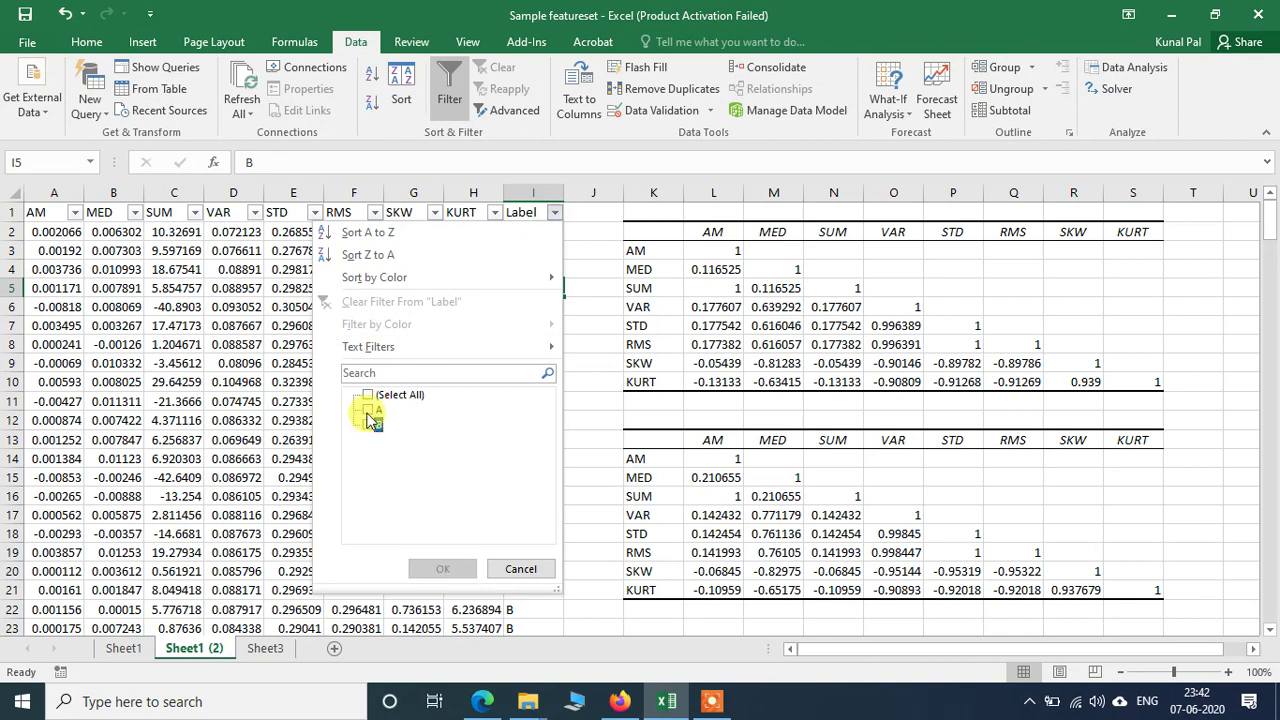
{"action": "left_click", "coordinate": [369, 409]}
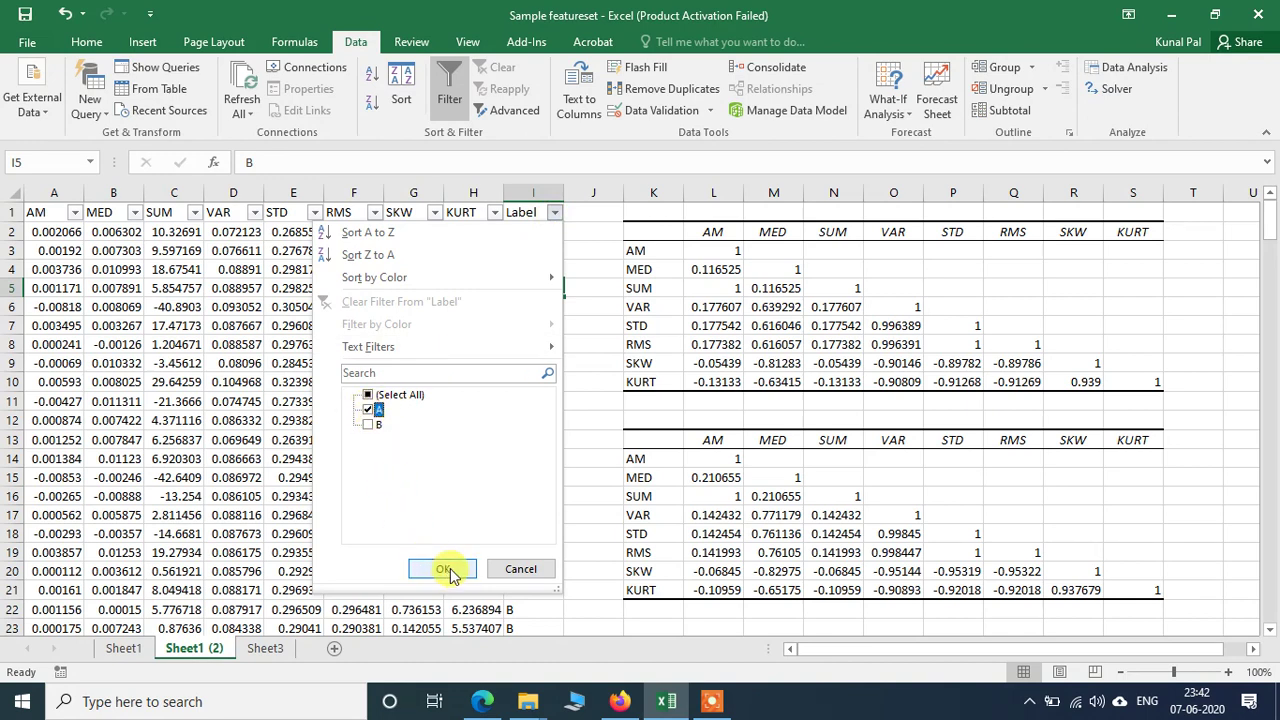
{"action": "left_click", "coordinate": [438, 569]}
{"action": "left_click", "coordinate": [678, 320]}
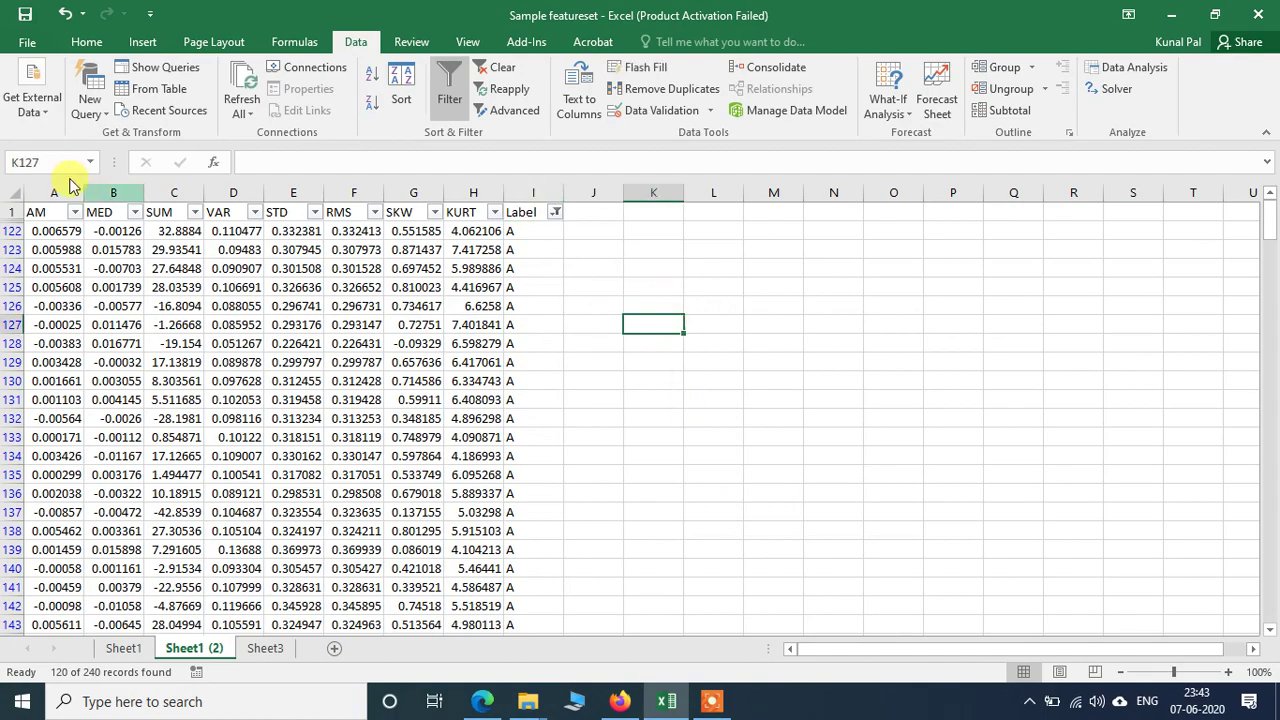
- Copy the visible Class A rows with headers and paste them into Sheet3 at A1
{"action": "left_click_drag", "start_coordinate": [44, 212], "coordinate": [543, 586]}
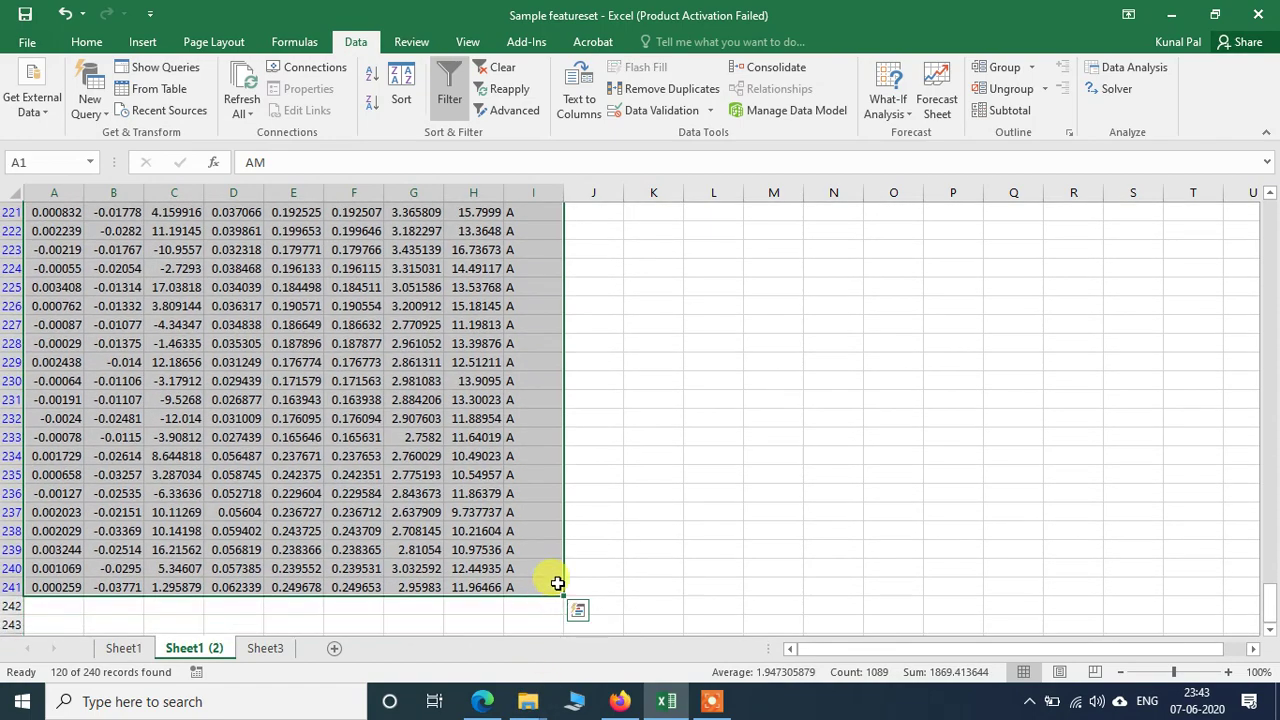
{"action": "key", "text": "ctrl+c"}
{"action": "left_click", "coordinate": [265, 648]}
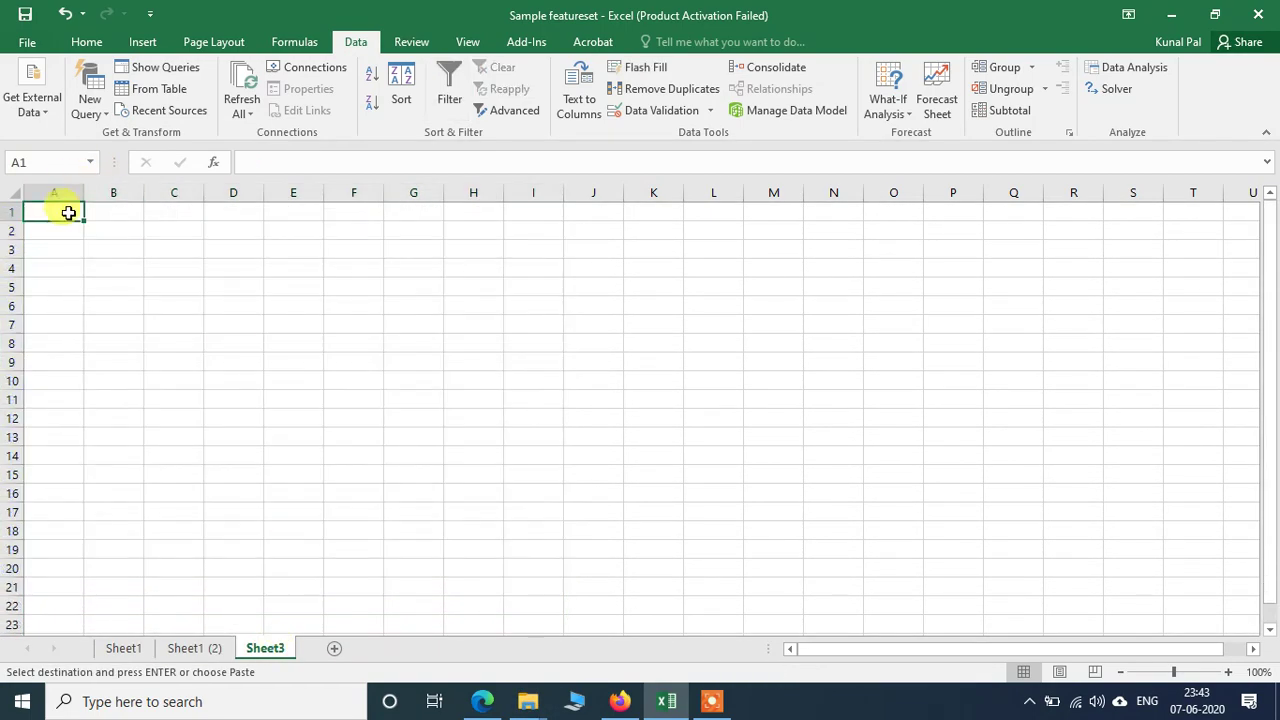
{"action": "right_click", "coordinate": [70, 214]}
{"action": "left_click", "coordinate": [46, 210]}
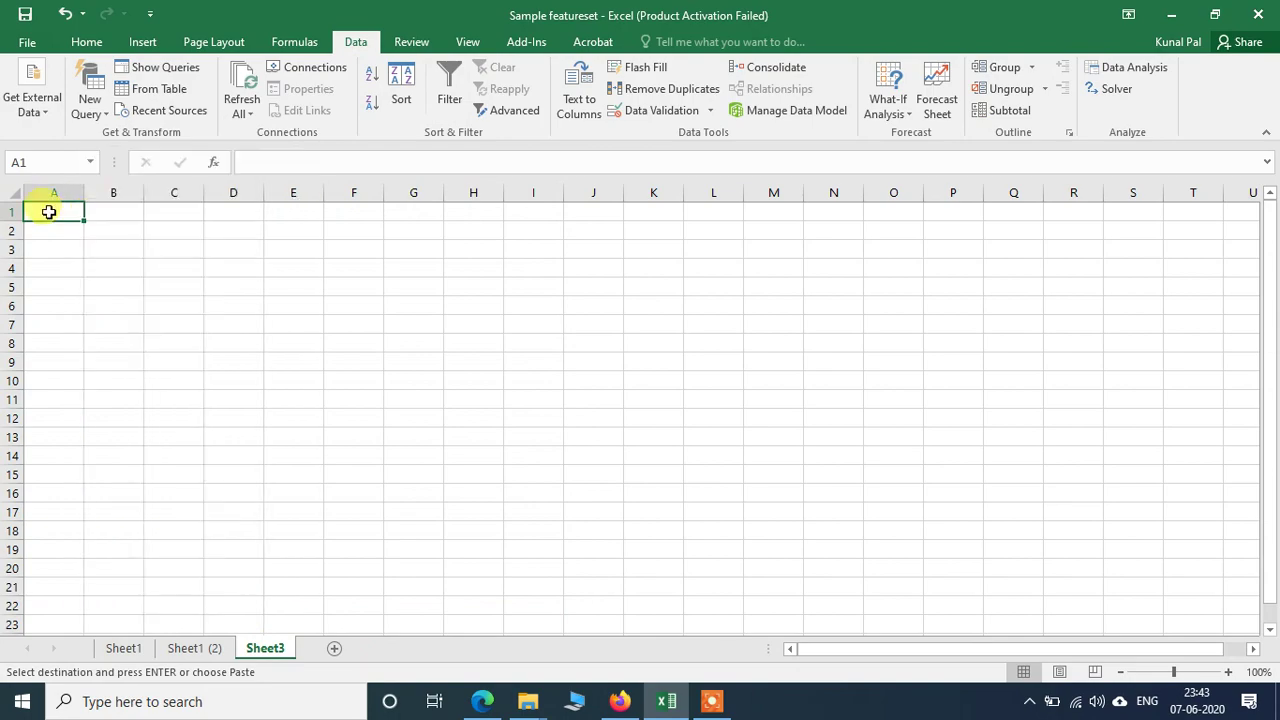
{"action": "key", "text": "ctrl+v"}
{"action": "left_click", "coordinate": [632, 429]}
- Check the pasted rows on Sheet3 and bring up the Data Analysis tools list
{"action": "scroll", "coordinate": [623, 414], "scroll_direction": "down", "scroll_amount": 20}
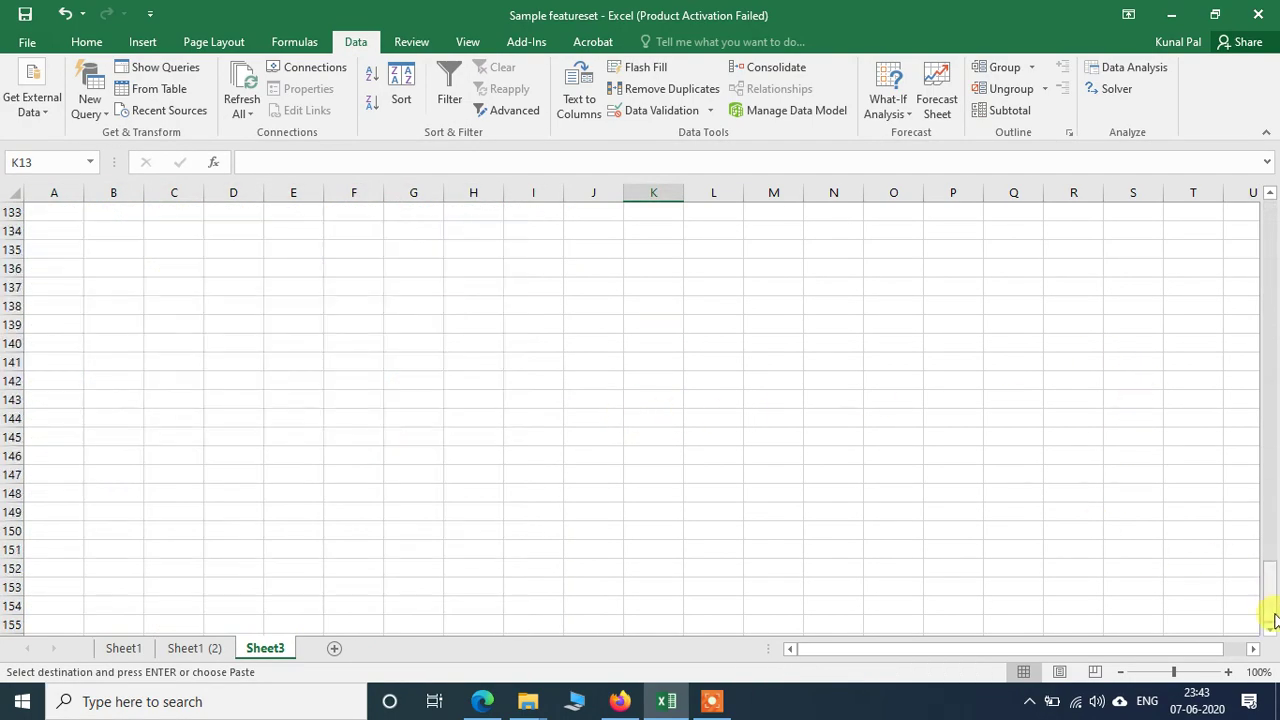
{"action": "left_click_drag", "start_coordinate": [1267, 612], "coordinate": [1260, 171]}
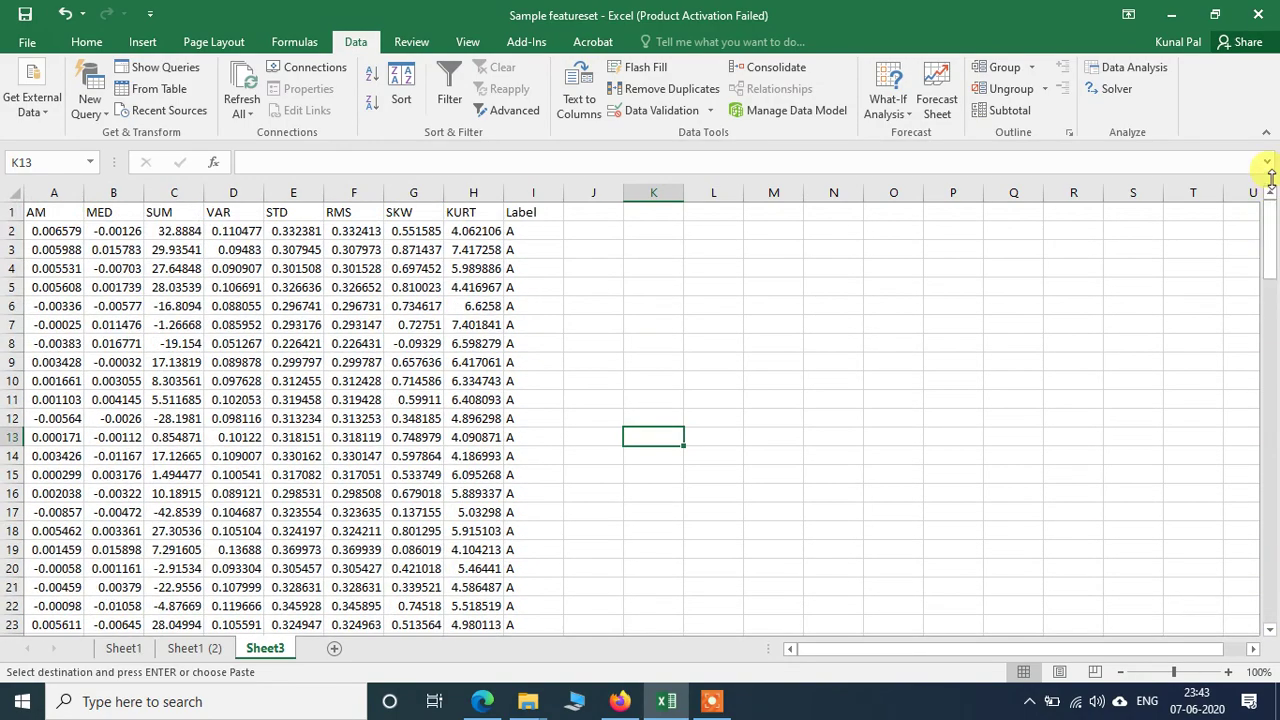
{"action": "left_click", "coordinate": [710, 300]}
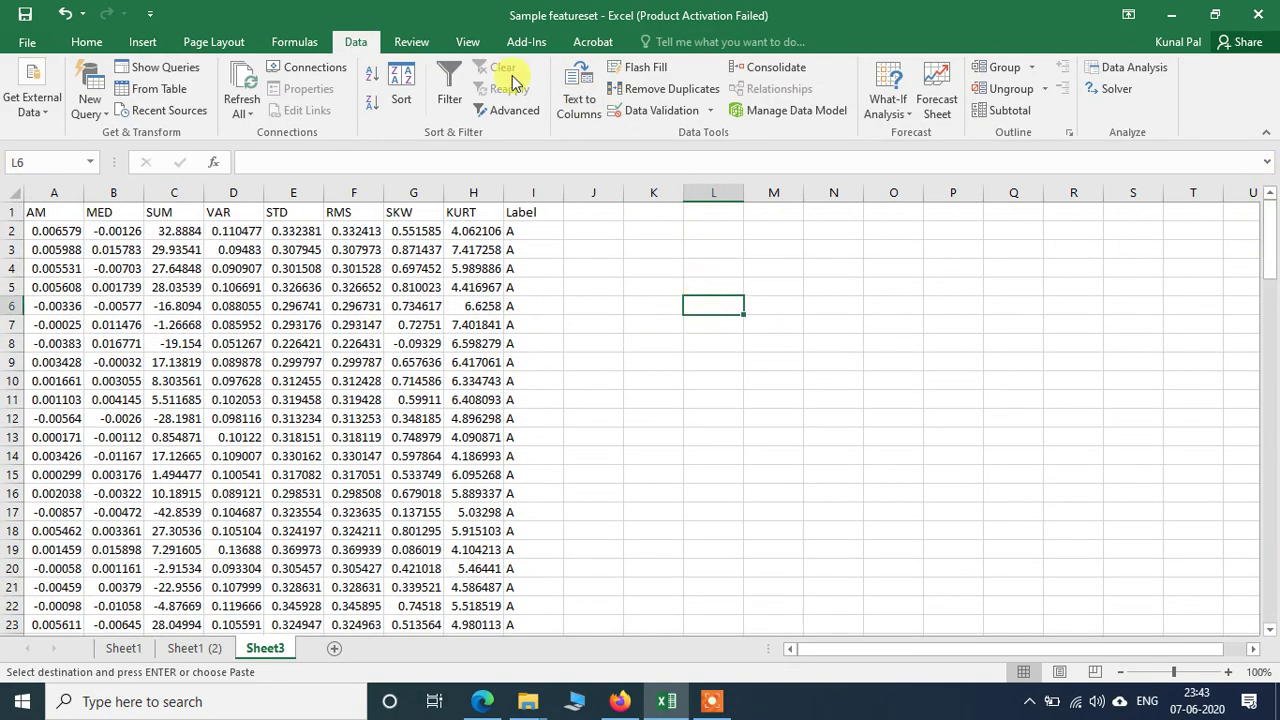
{"action": "left_click", "coordinate": [1150, 68]}
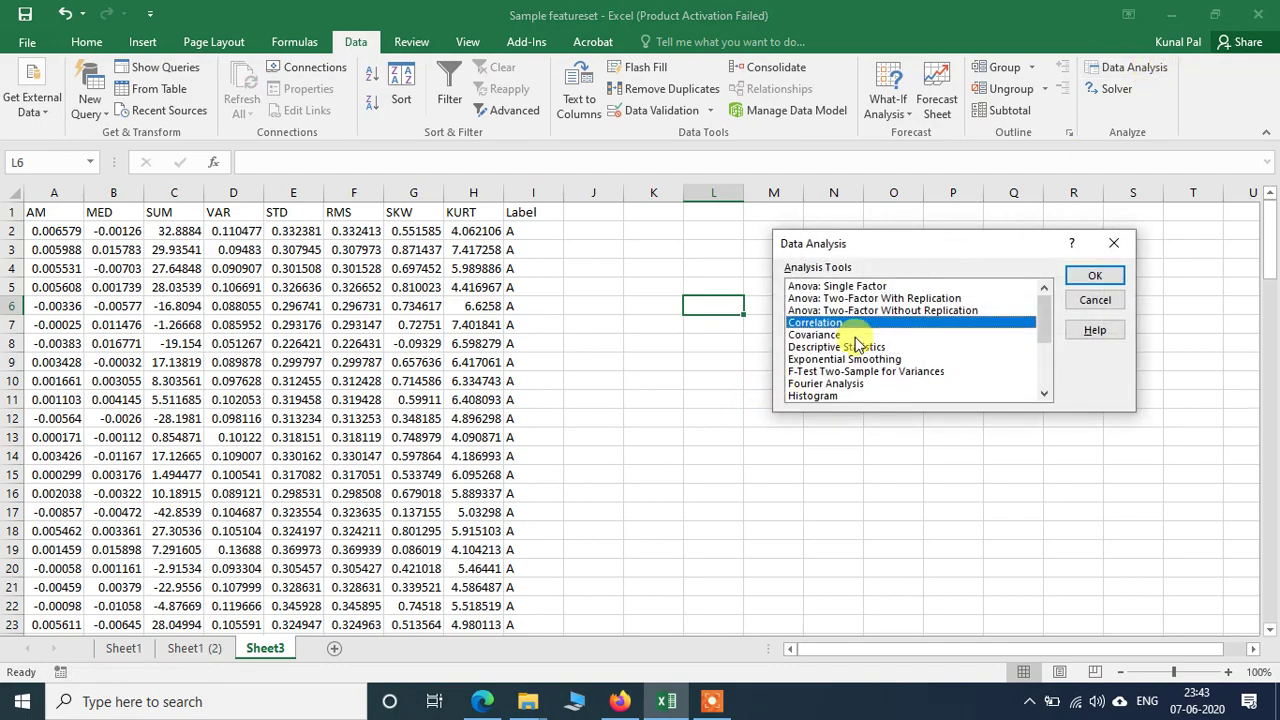
- Try running Correlation with output at K2, then dismiss the offset reference error
{"action": "left_click", "coordinate": [1096, 276]}
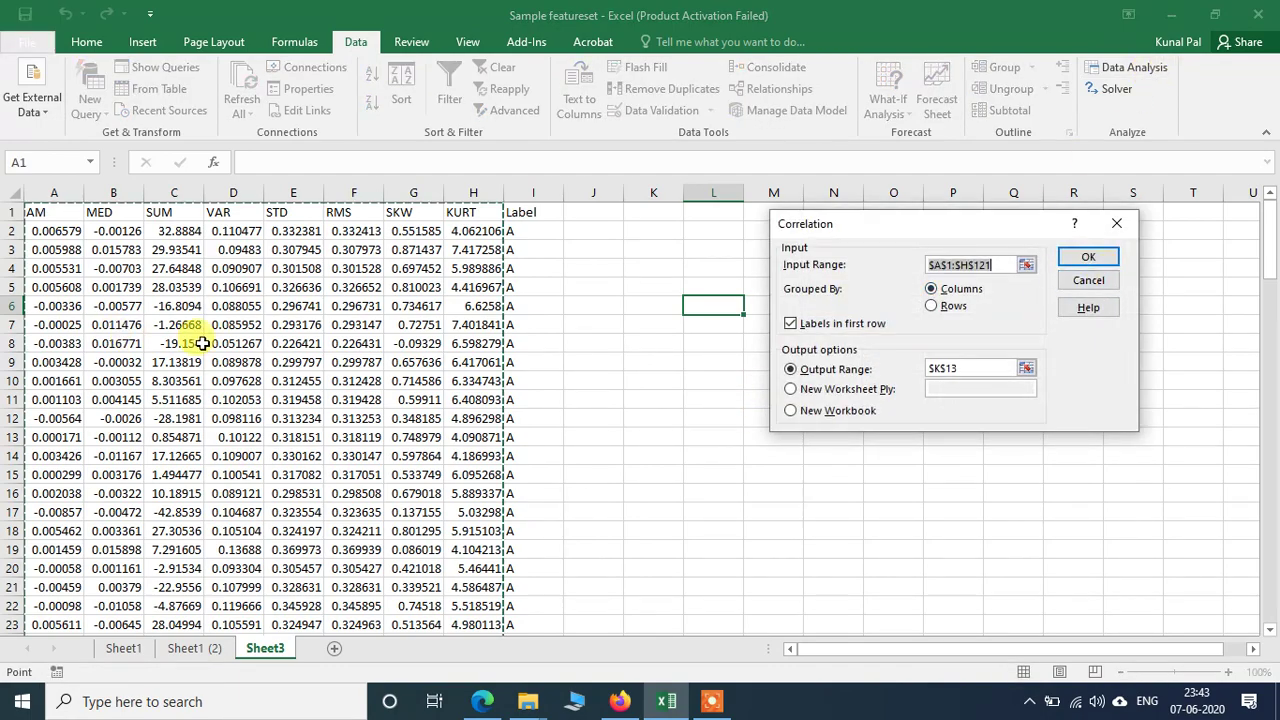
{"action": "scroll", "coordinate": [195, 338], "scroll_direction": "down", "scroll_amount": 20}
{"action": "scroll", "coordinate": [204, 343], "scroll_direction": "down", "scroll_amount": 1}
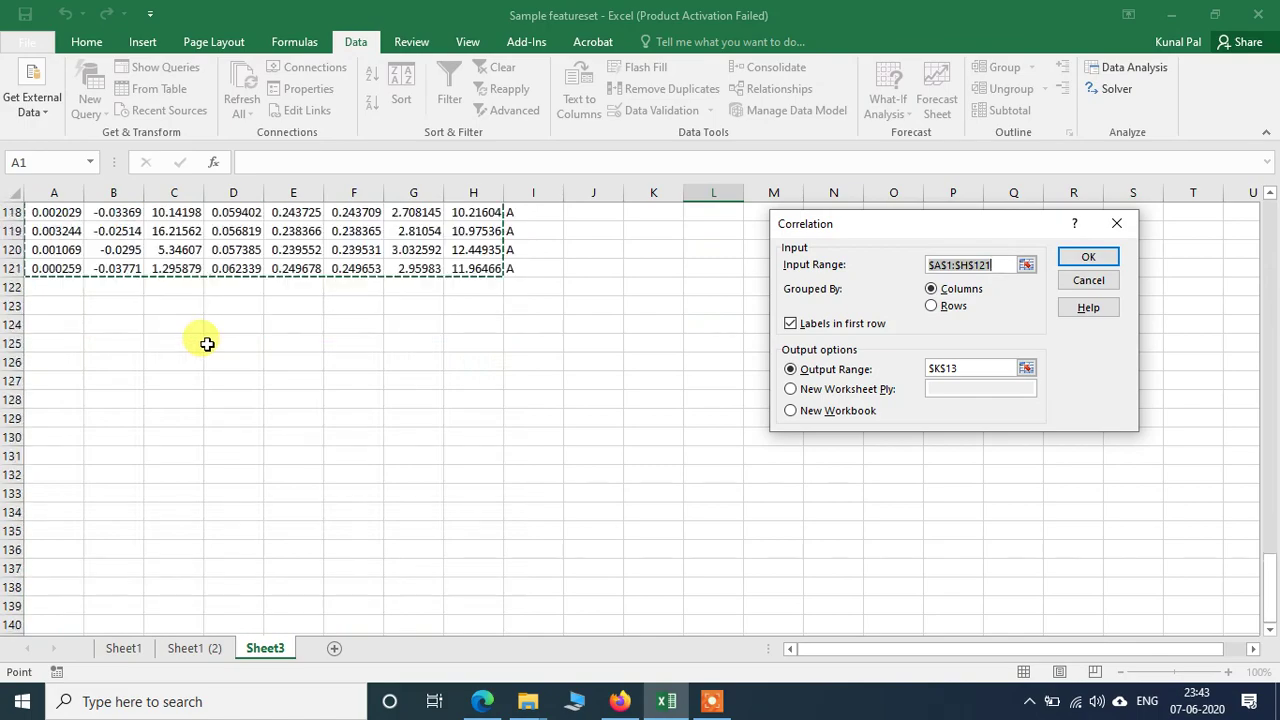
{"action": "scroll", "coordinate": [206, 343], "scroll_direction": "up", "scroll_amount": 20}
{"action": "scroll", "coordinate": [213, 343], "scroll_direction": "up", "scroll_amount": 16}
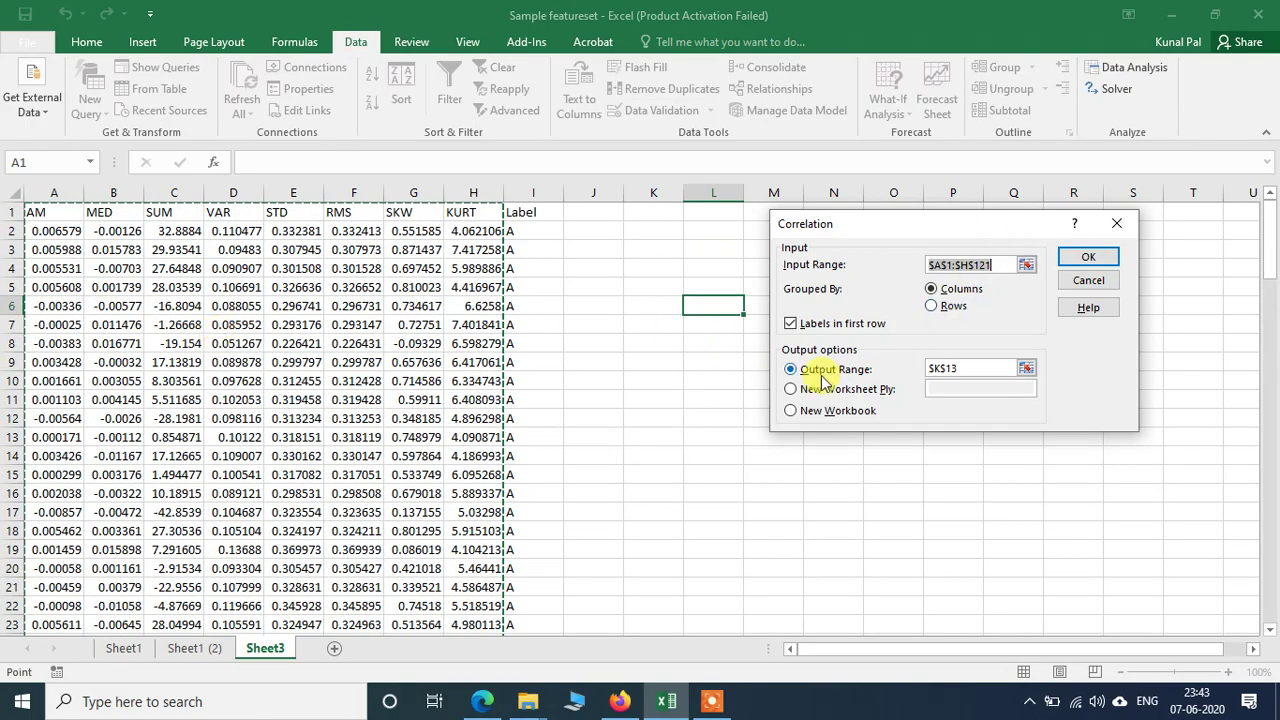
{"action": "left_click", "coordinate": [663, 233]}
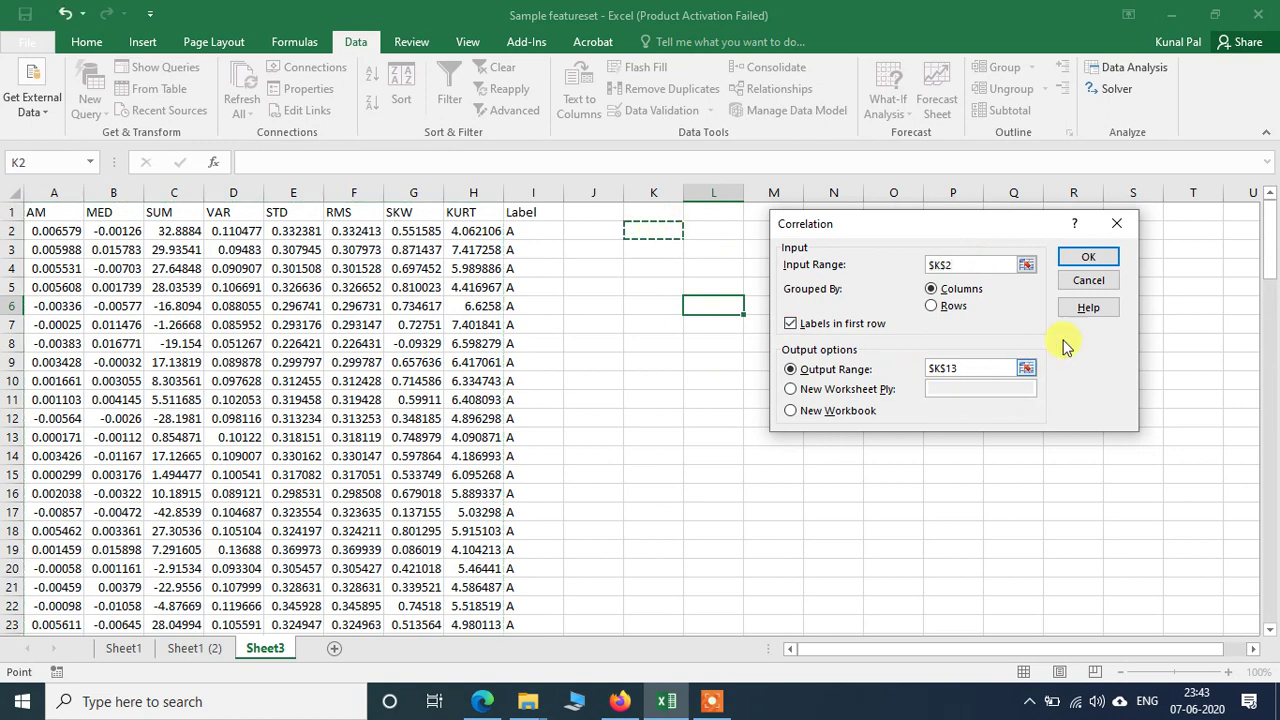
{"action": "left_click", "coordinate": [1098, 262]}
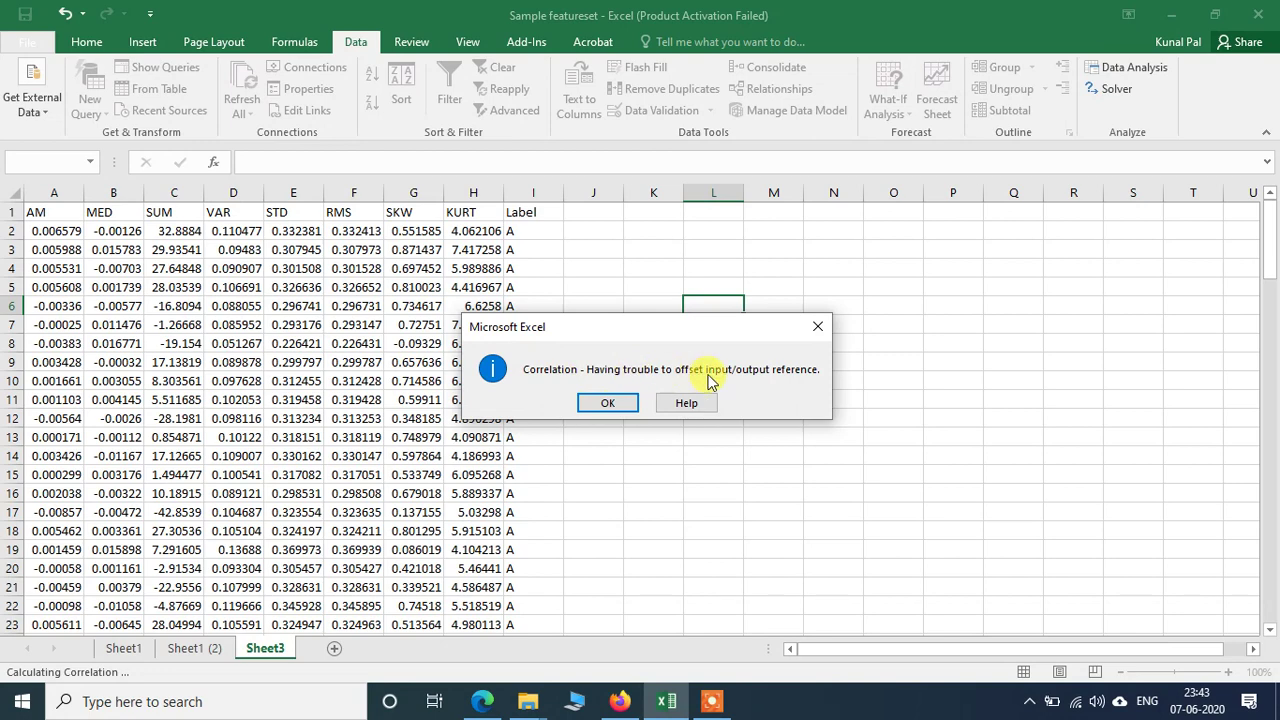
{"action": "left_click", "coordinate": [605, 404]}
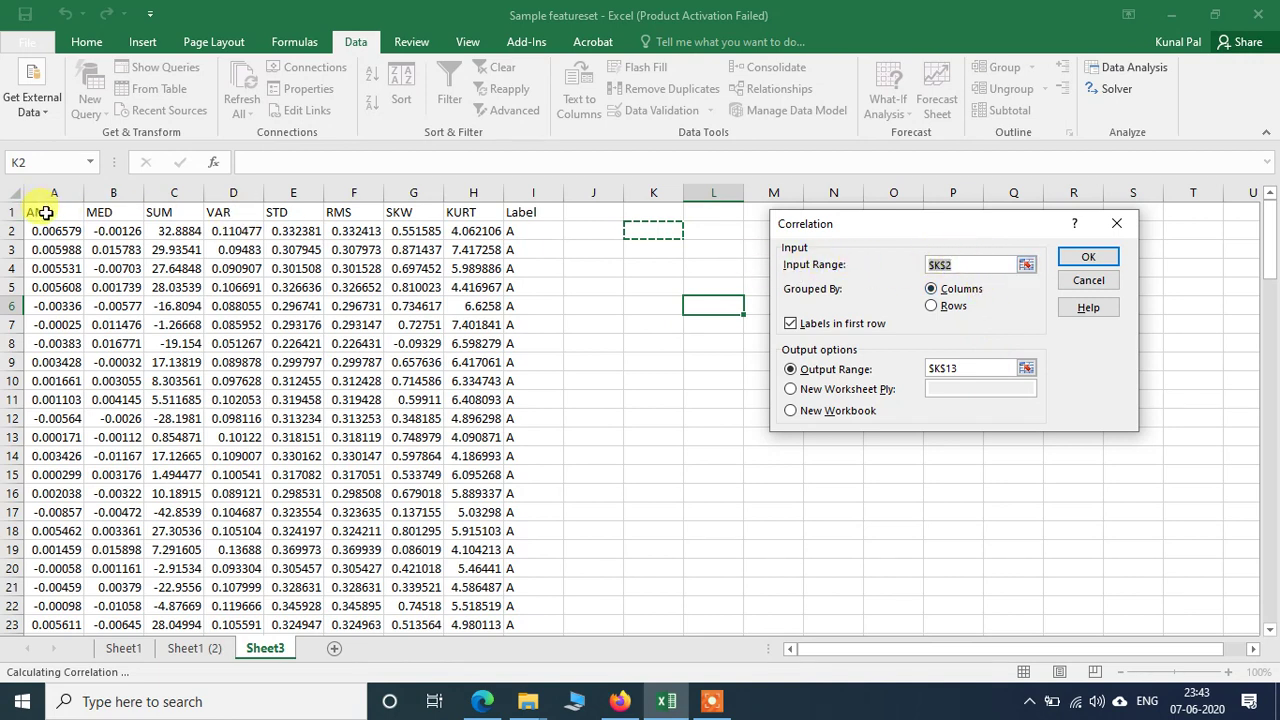
- Reselect the Class A data $A$1:$H$121, set output to $K$2, and rerun the correlation
{"action": "left_click_drag", "start_coordinate": [45, 212], "coordinate": [485, 588]}
{"action": "scroll", "coordinate": [790, 333], "scroll_direction": "up", "scroll_amount": 20}
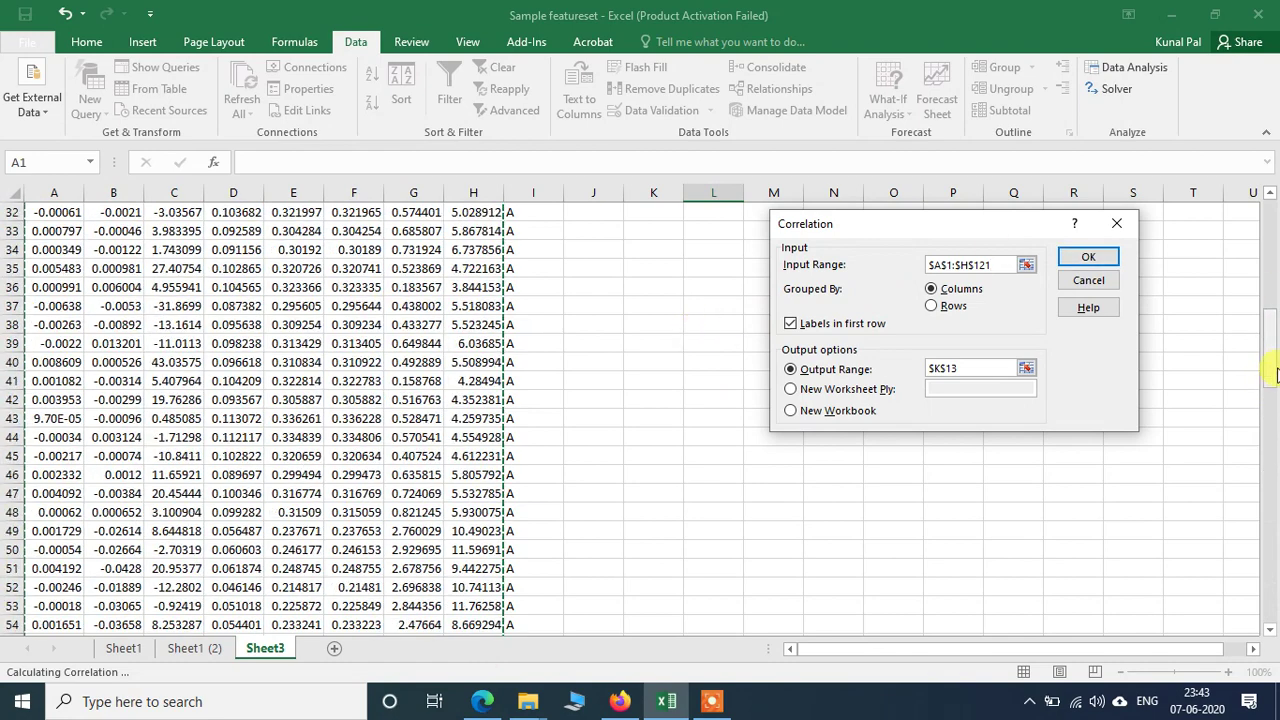
{"action": "left_click_drag", "start_coordinate": [1265, 368], "coordinate": [1266, 255]}
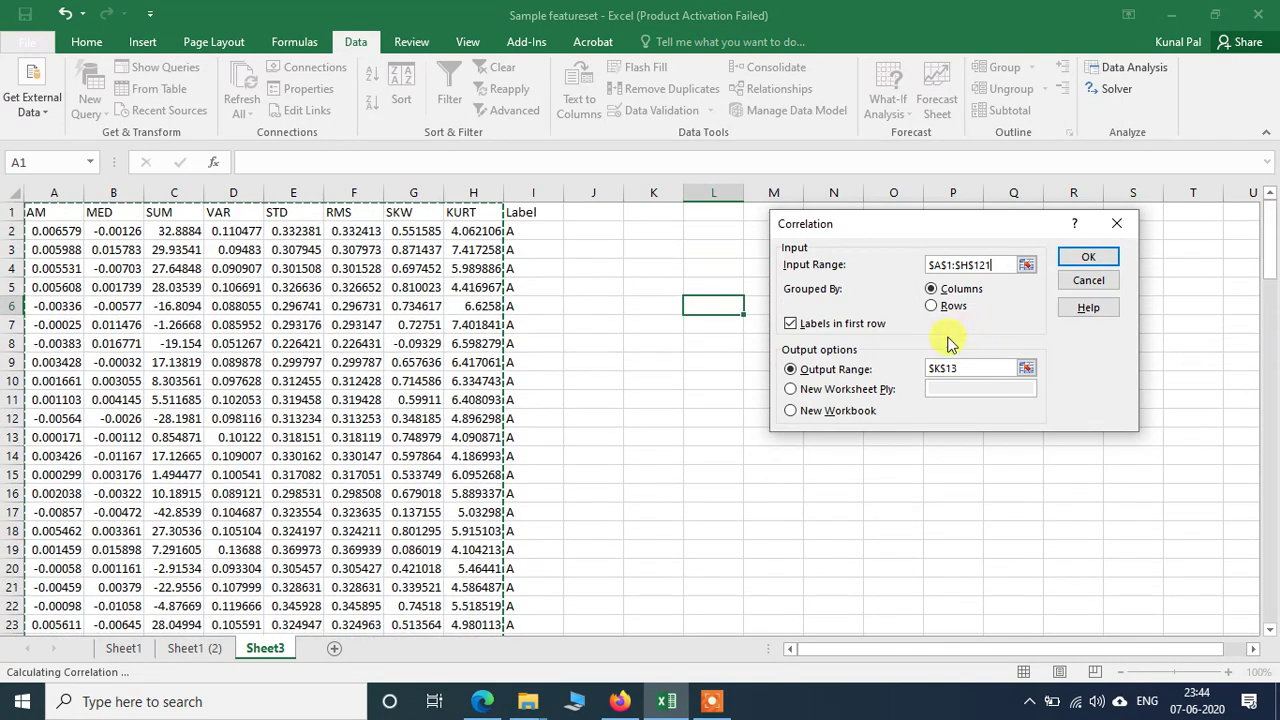
{"action": "left_click", "coordinate": [858, 369]}
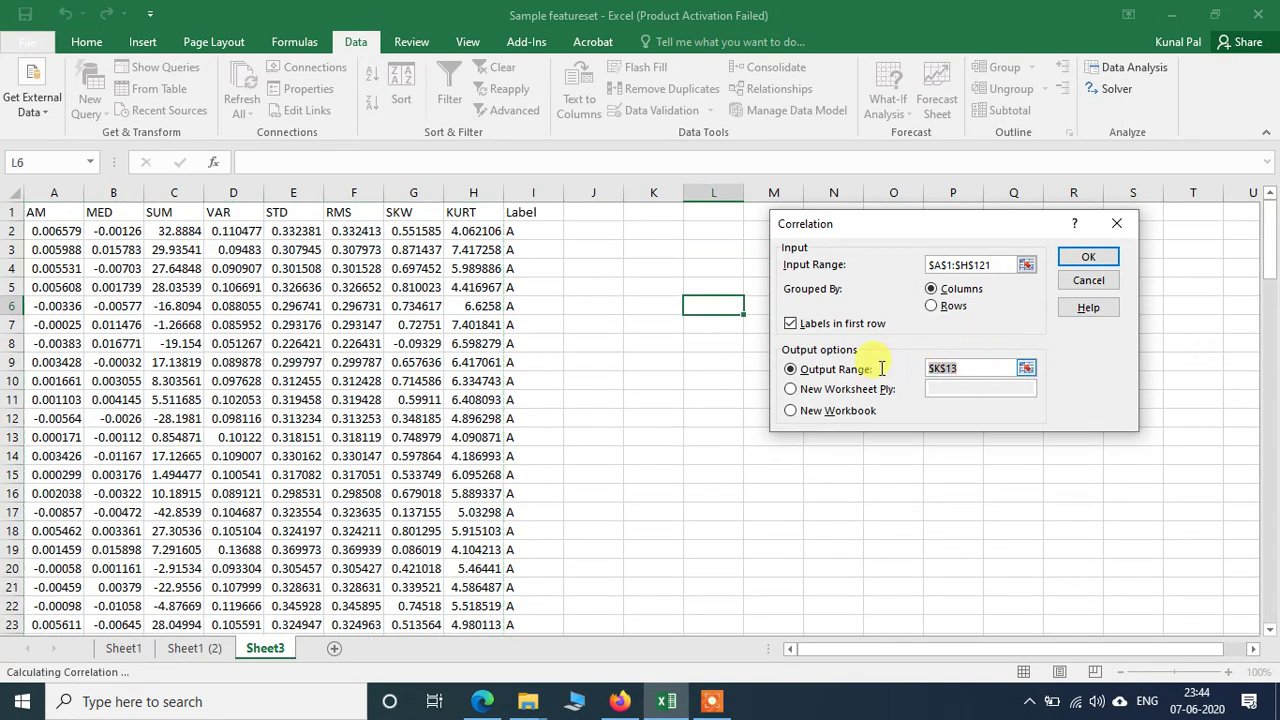
{"action": "left_click", "coordinate": [651, 229]}
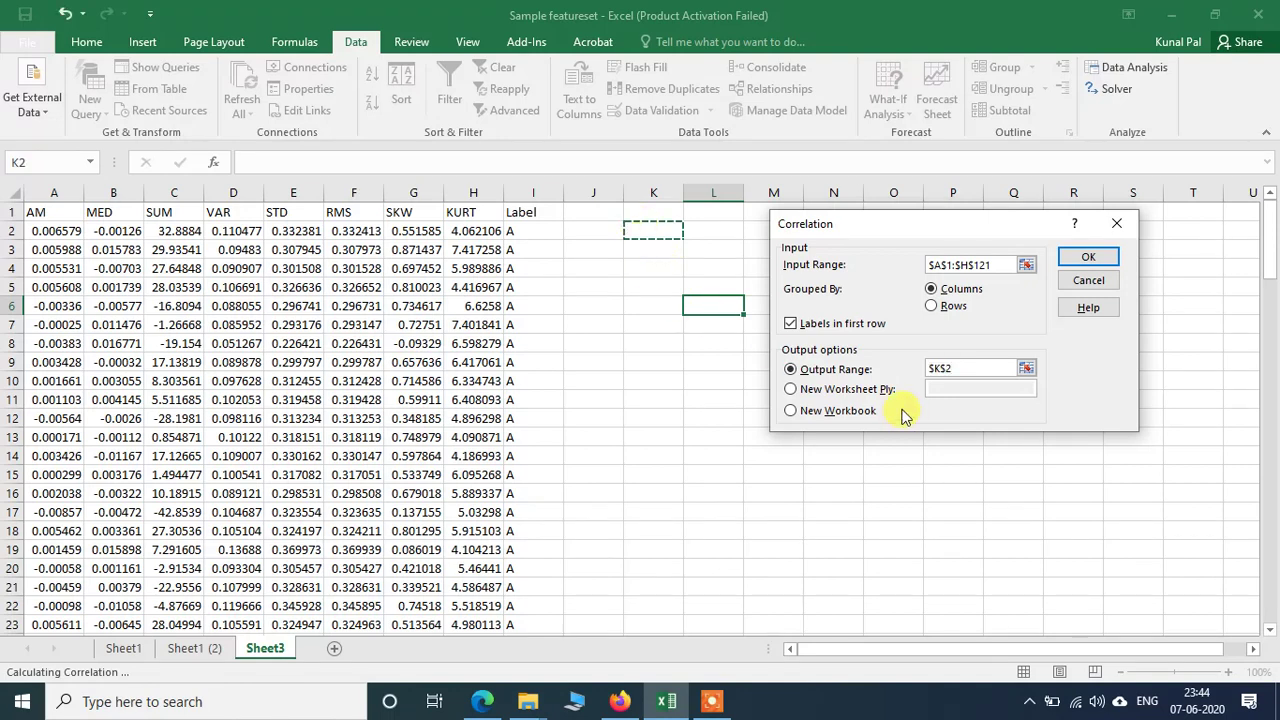
{"action": "left_click", "coordinate": [1088, 257]}
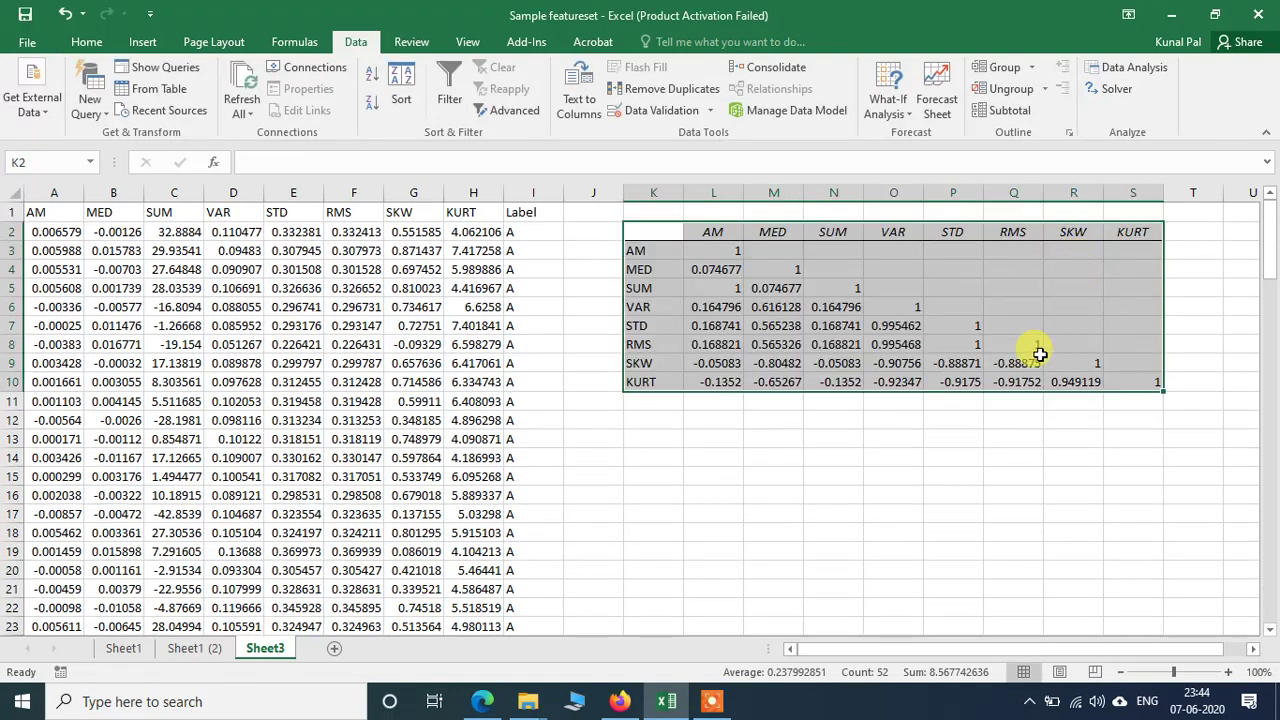
- Inspect the Class A matrix's SUM and RMS rows, then return to Sheet1 (2)
{"action": "left_click", "coordinate": [801, 451]}
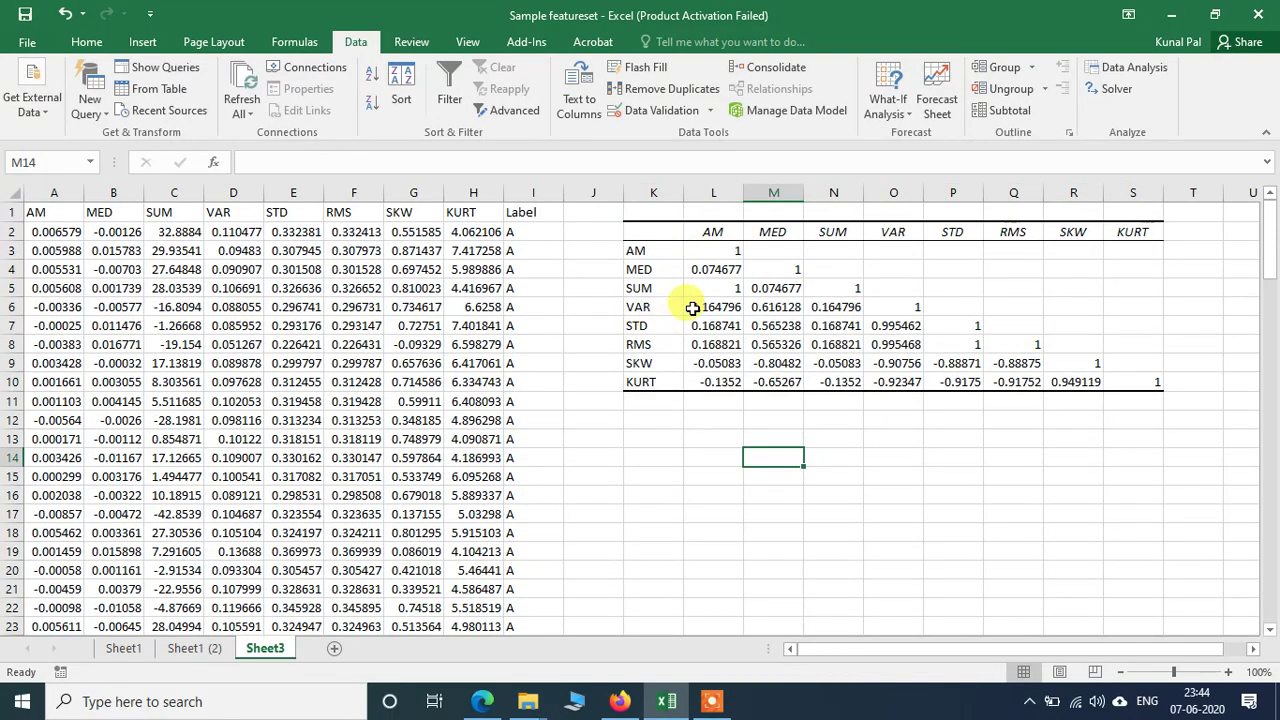
{"action": "left_click", "coordinate": [655, 289]}
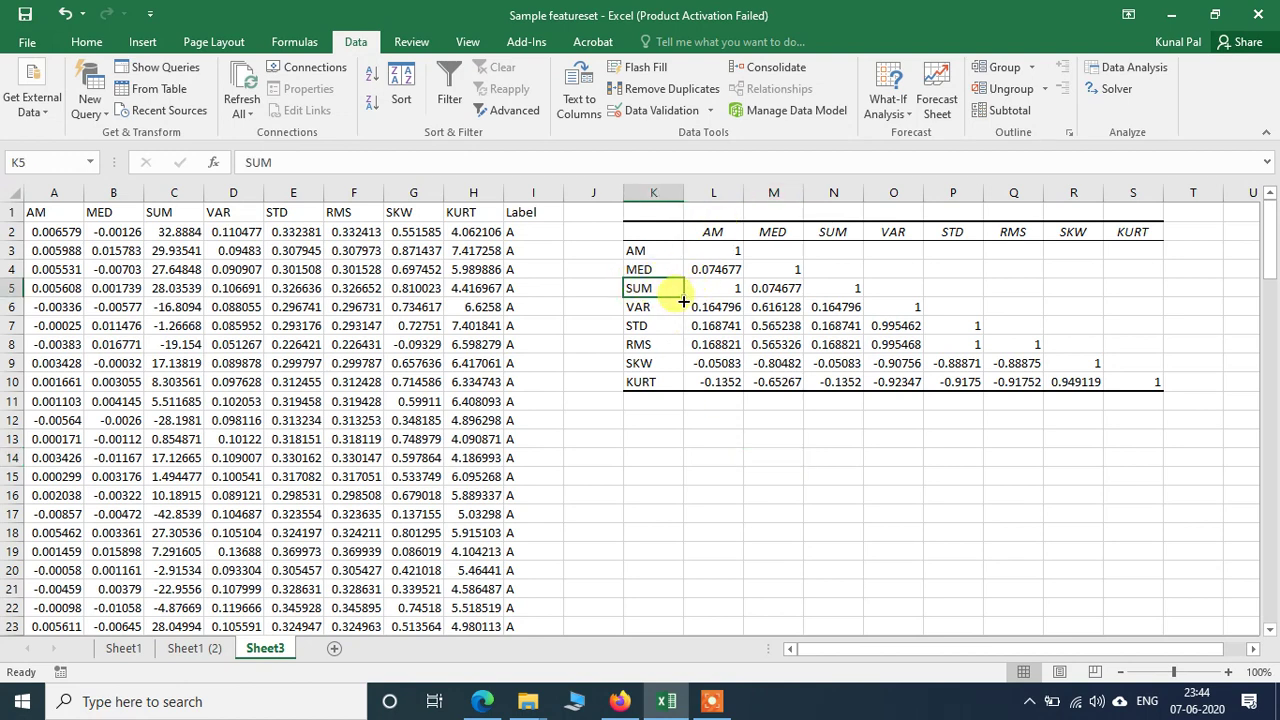
{"action": "left_click", "coordinate": [636, 347]}
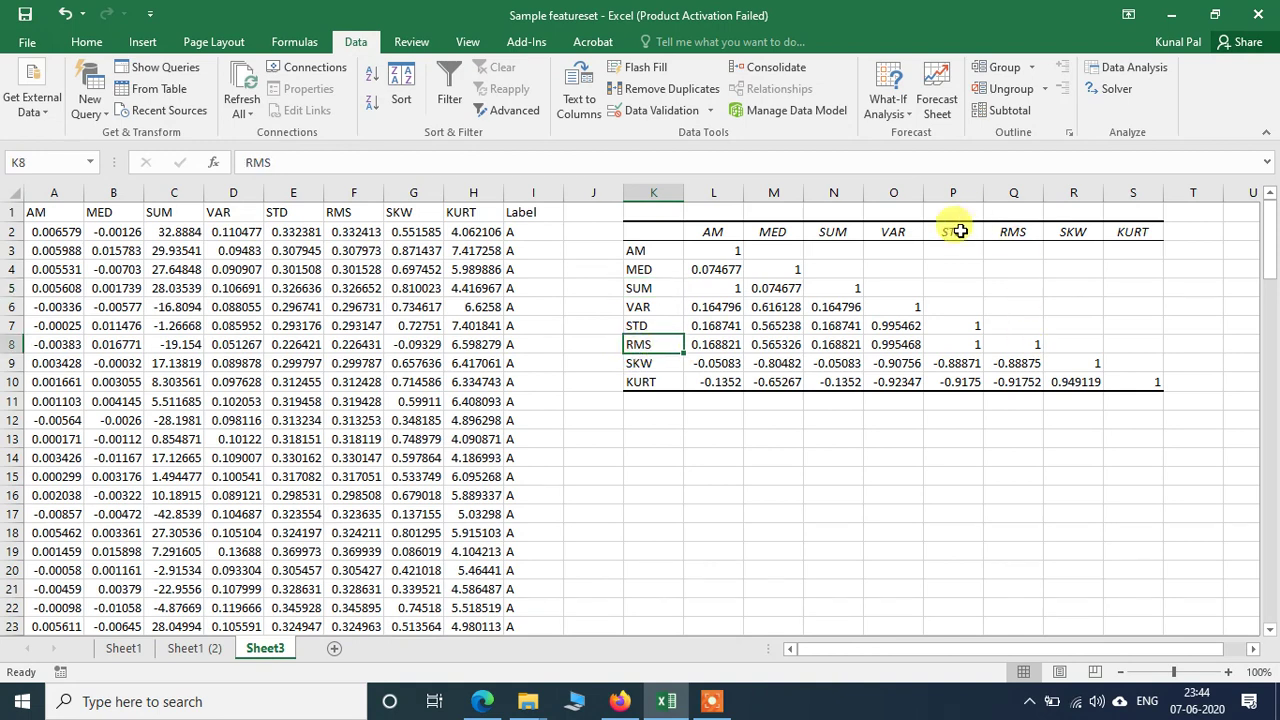
{"action": "left_click", "coordinate": [200, 648]}
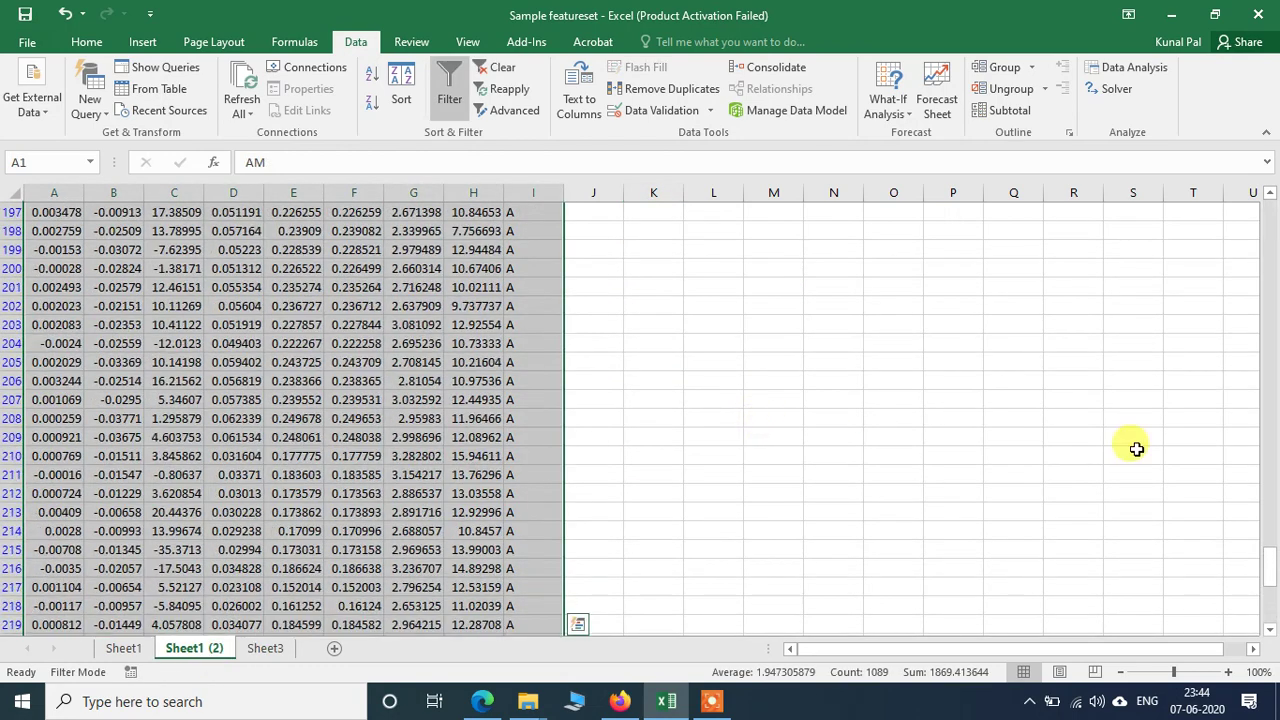
- Clear the filter from the Label column so all 240 rows show again
{"action": "left_click_drag", "start_coordinate": [1269, 565], "coordinate": [1273, 100]}
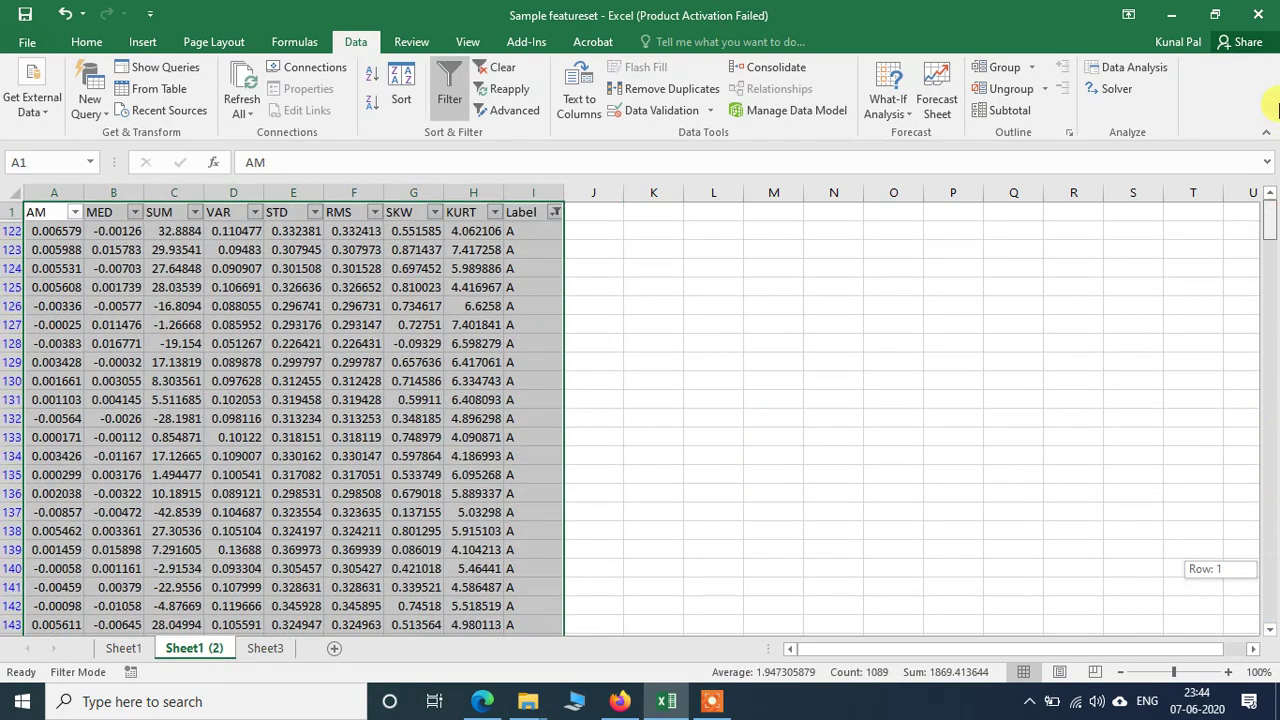
{"action": "left_click", "coordinate": [554, 212]}
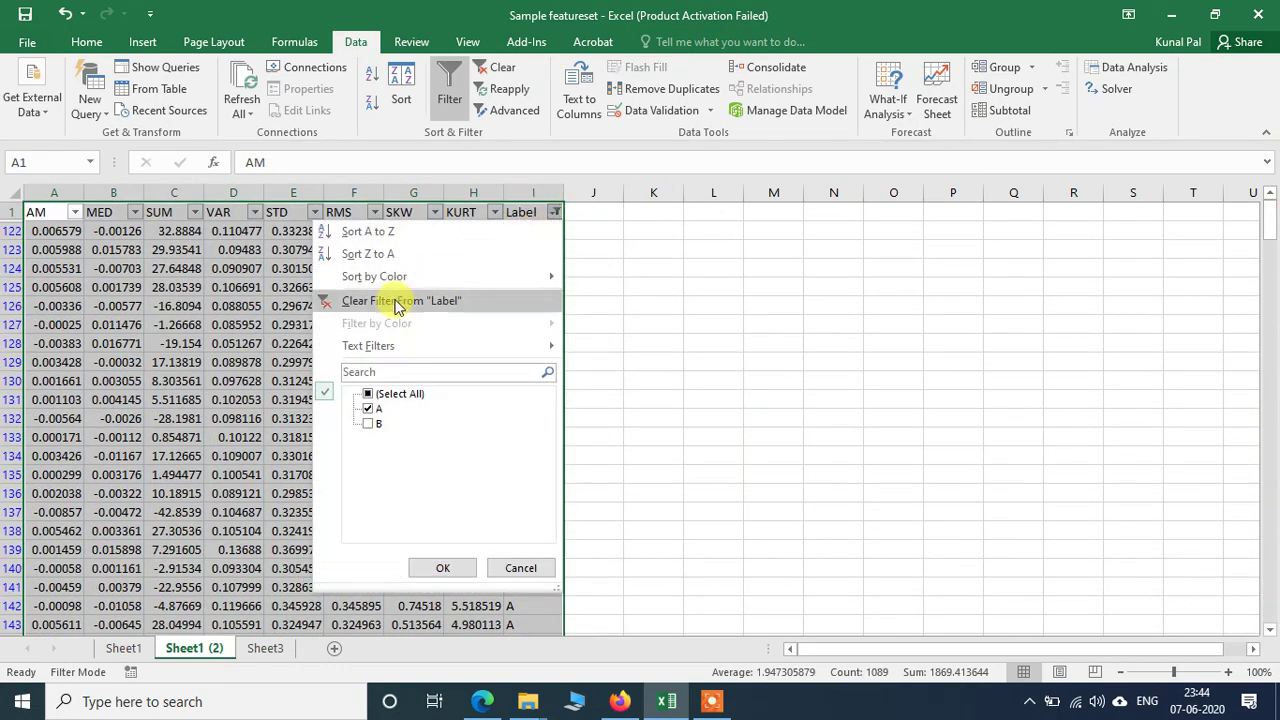
{"action": "left_click", "coordinate": [368, 423]}
{"action": "left_click", "coordinate": [443, 568]}
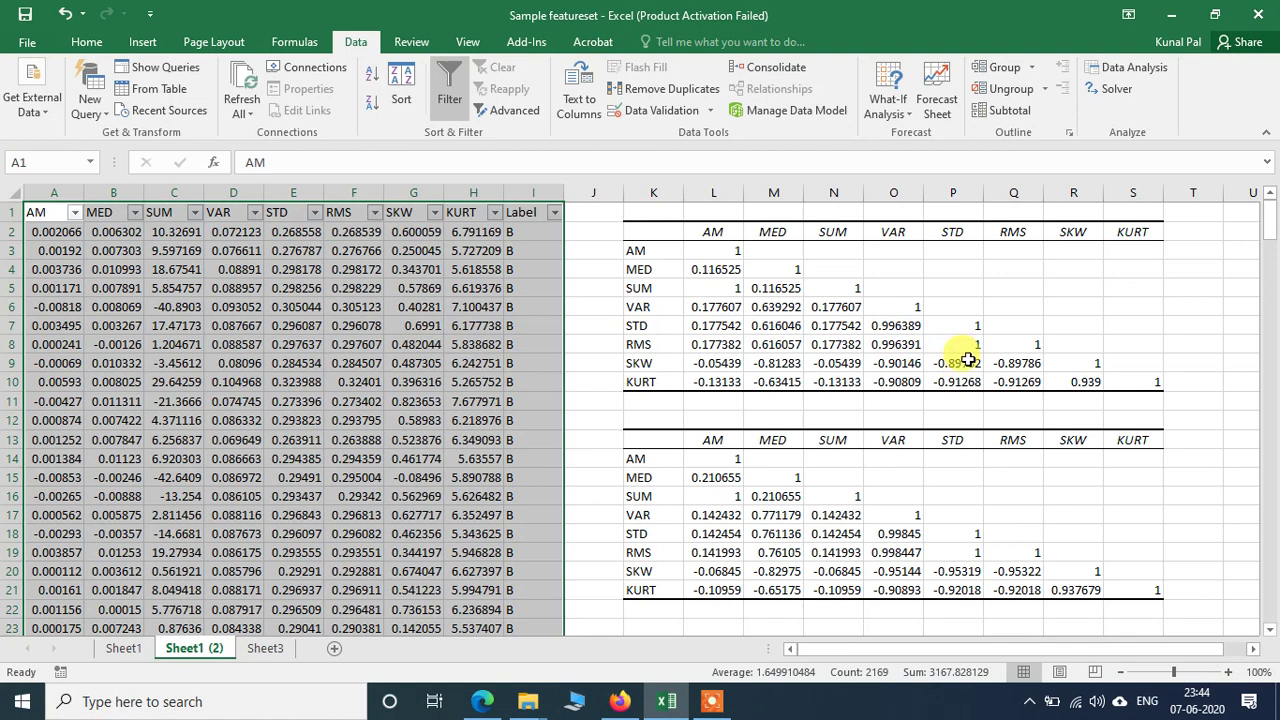
{"action": "left_click", "coordinate": [646, 363]}
{"action": "left_click", "coordinate": [1017, 363]}
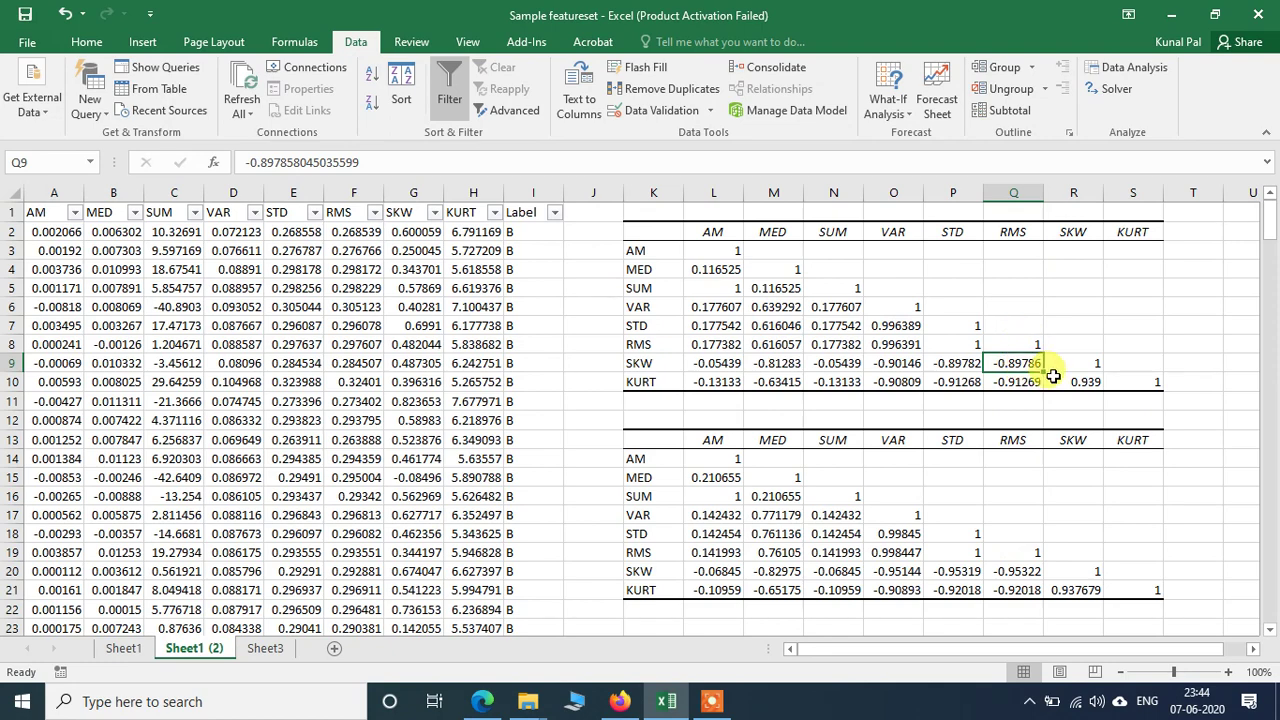
{"action": "left_click", "coordinate": [279, 657]}
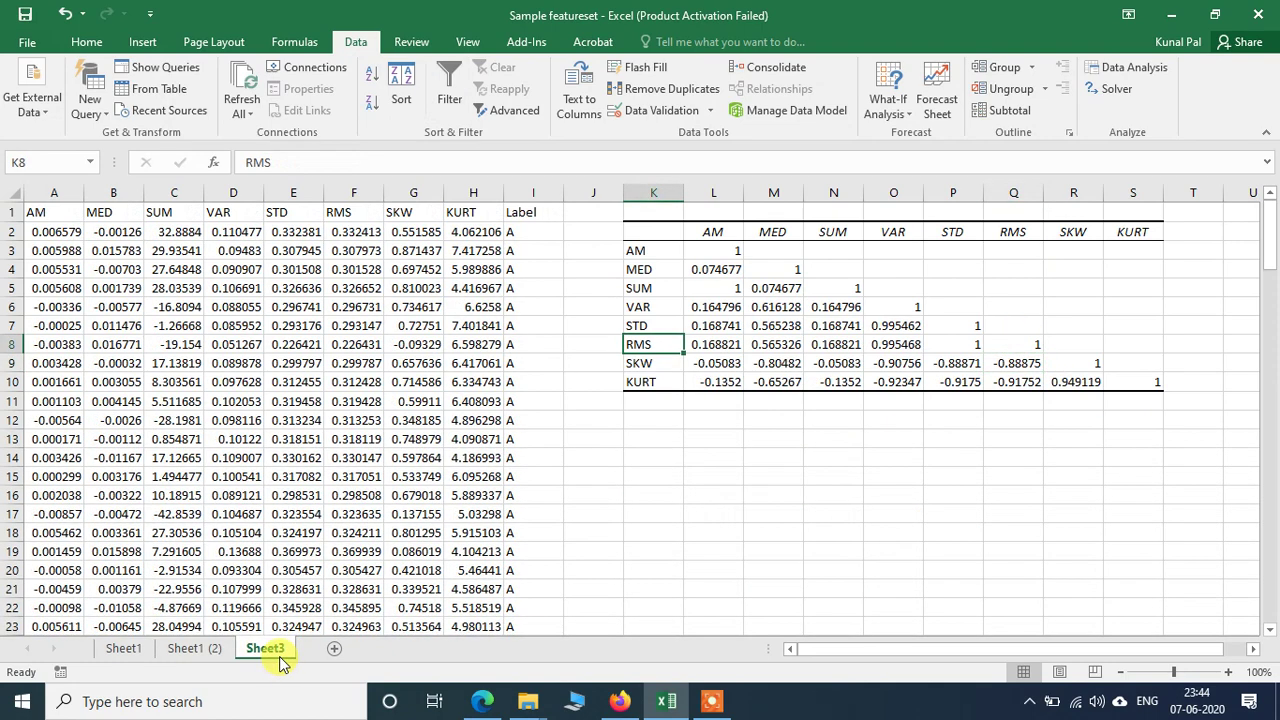
{"action": "left_click", "coordinate": [1033, 364]}
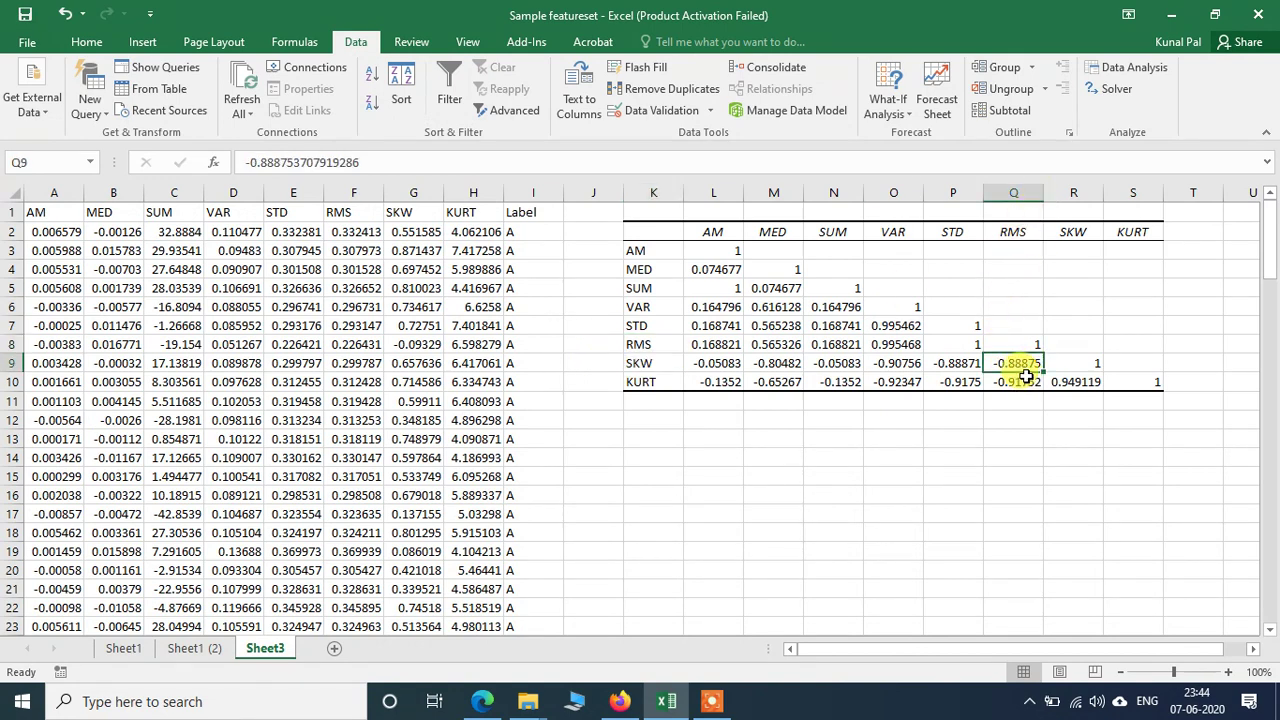
{"action": "left_click", "coordinate": [208, 651]}
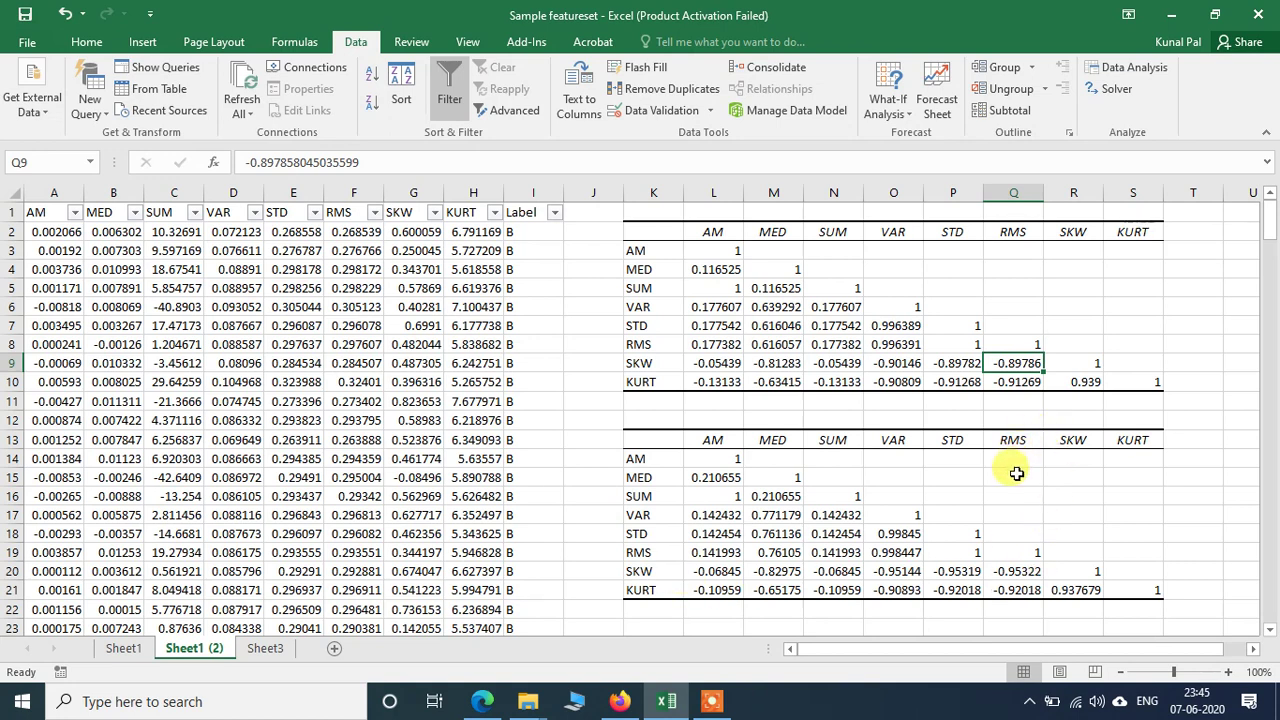
{"action": "left_click", "coordinate": [1013, 571]}
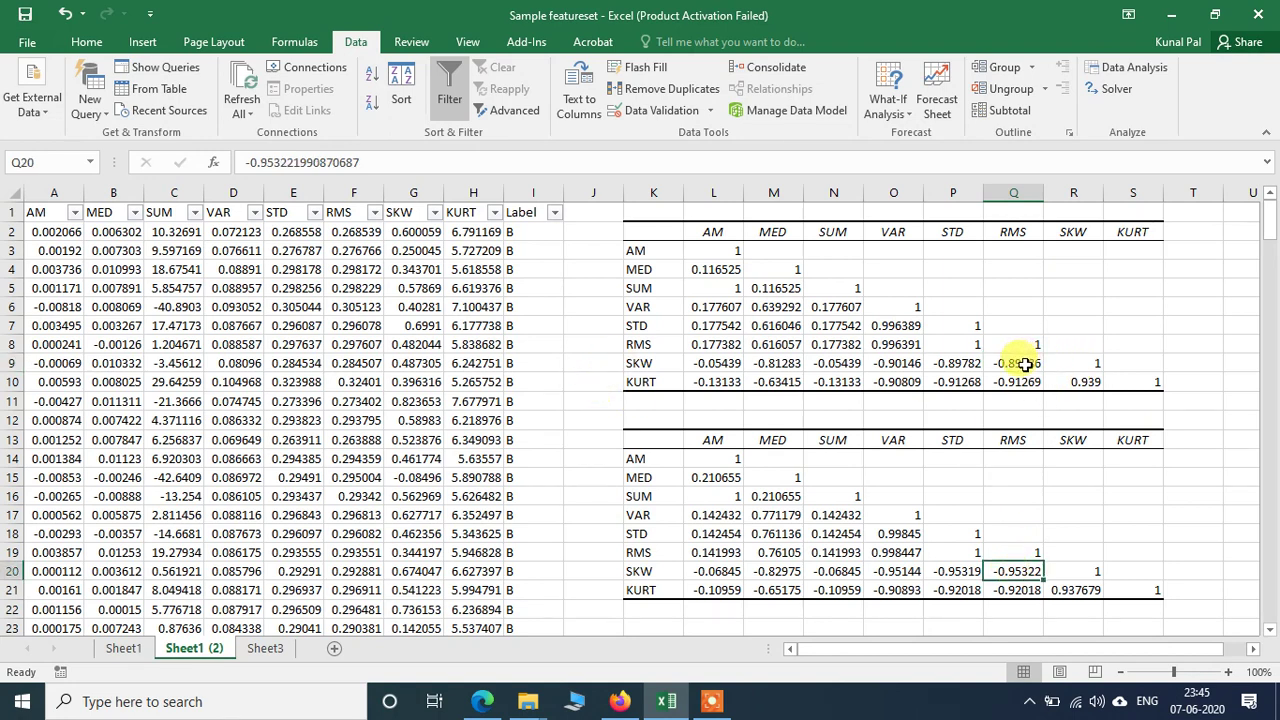
{"action": "left_click", "coordinate": [1025, 365]}
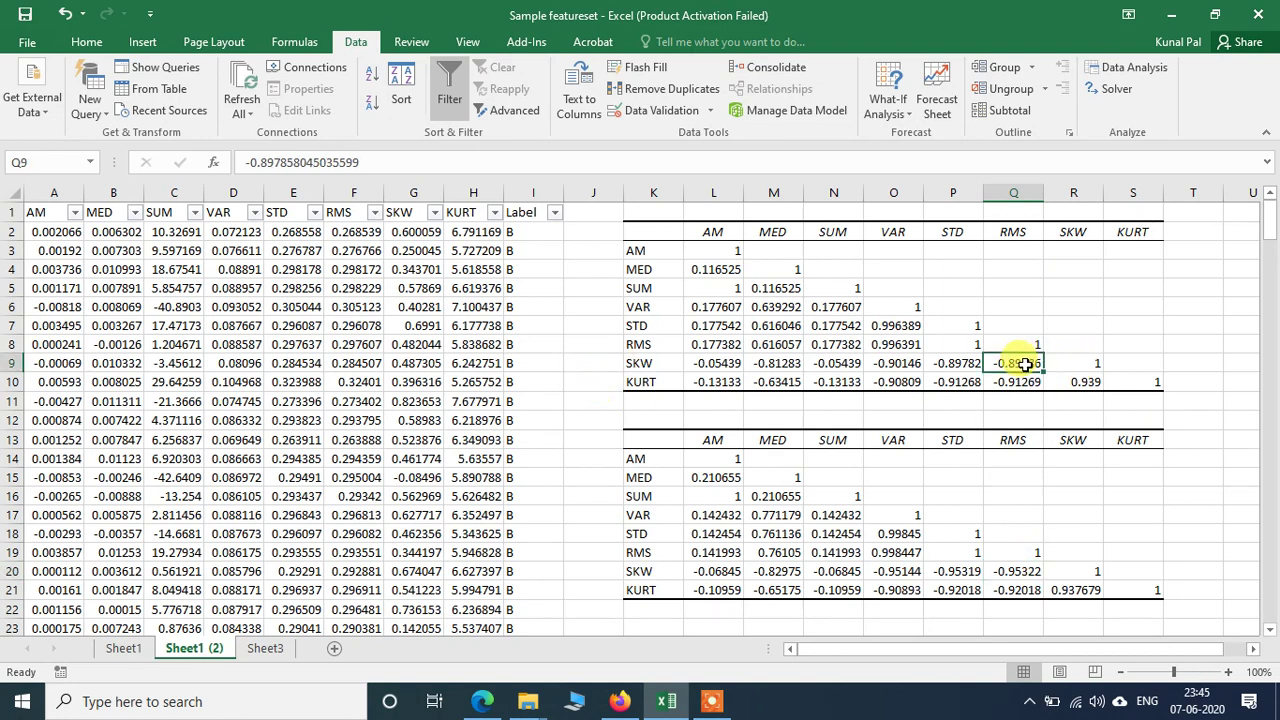